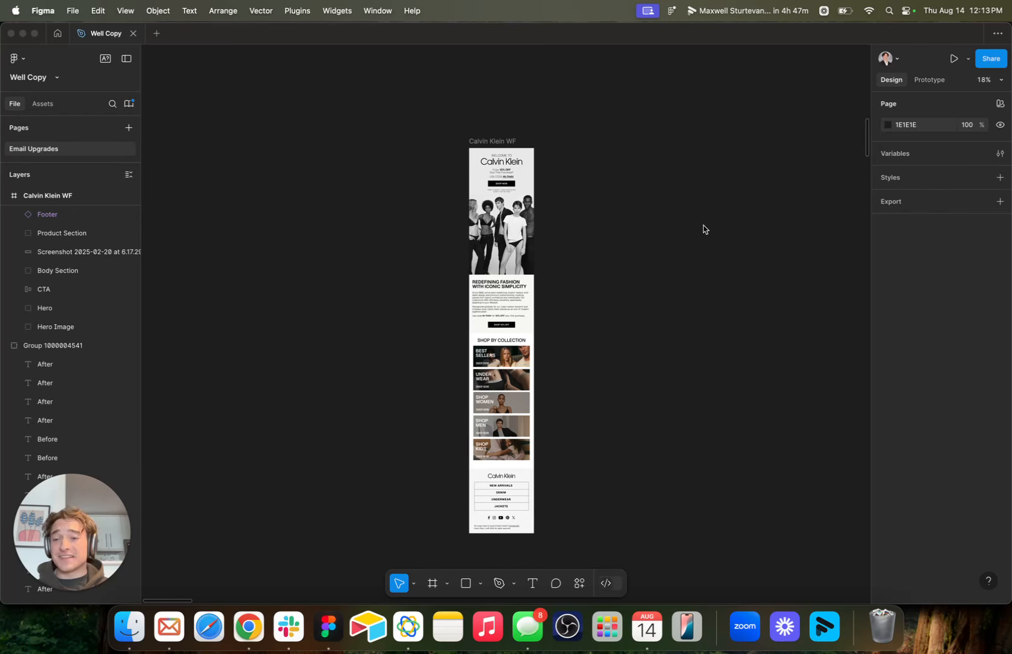
Examine the Calvin Klein WF email design from its hero to the Shop by Collection section.
{"action": "left_click", "coordinate": [705, 228]}
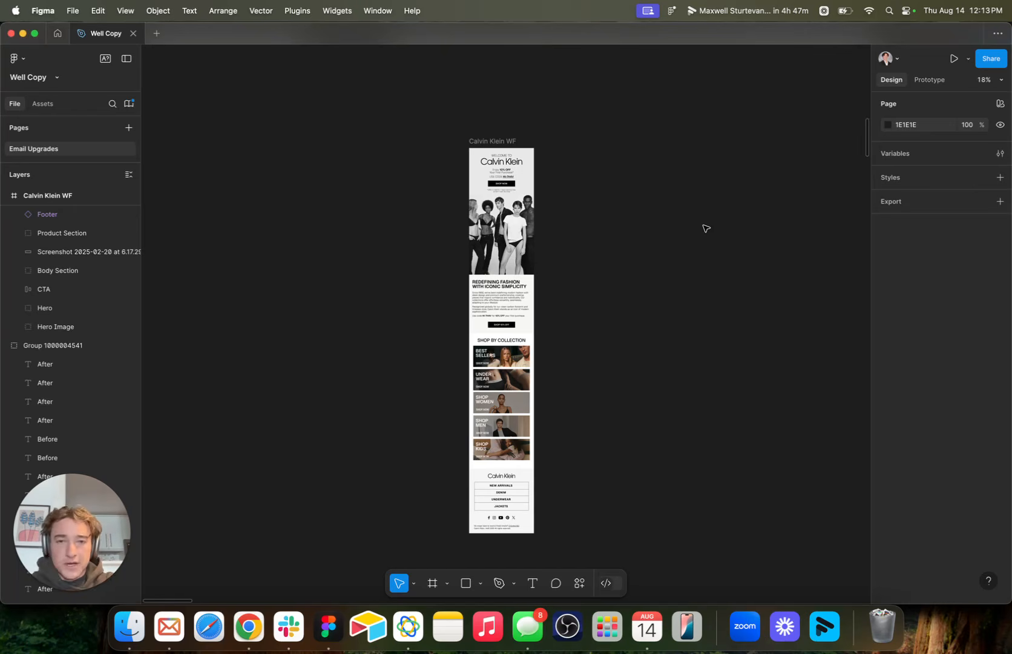
{"action": "scroll", "coordinate": [705, 228], "scroll_direction": "down", "scroll_amount": 2}
{"action": "scroll", "coordinate": [627, 248], "scroll_direction": "up", "scroll_amount": 5}
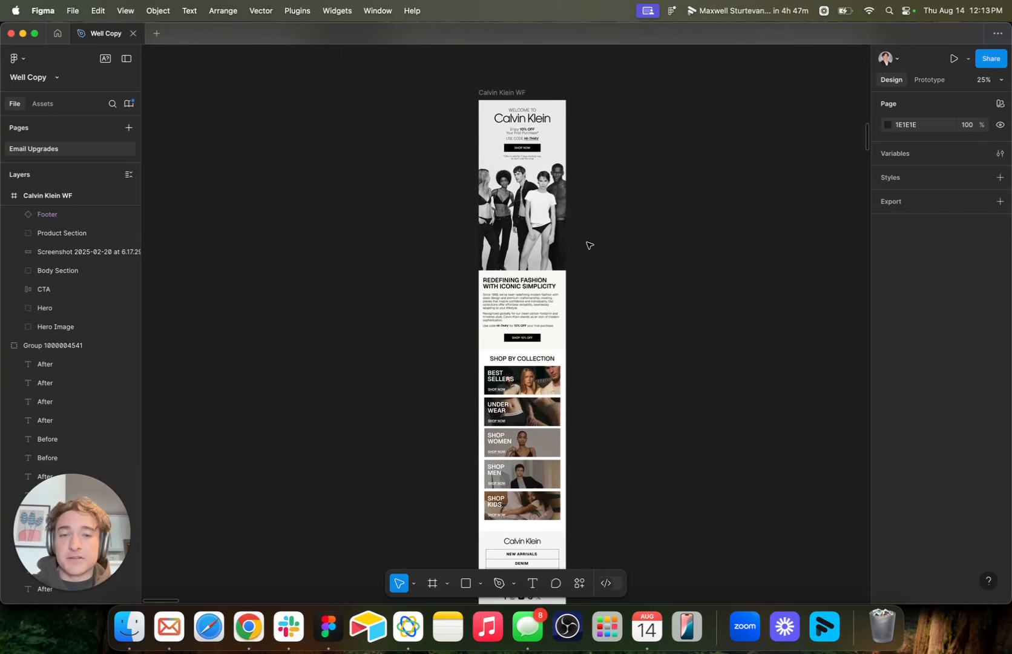
{"action": "scroll", "coordinate": [589, 245], "scroll_direction": "up", "scroll_amount": 5}
{"action": "scroll", "coordinate": [553, 324], "scroll_direction": "up", "scroll_amount": 3}
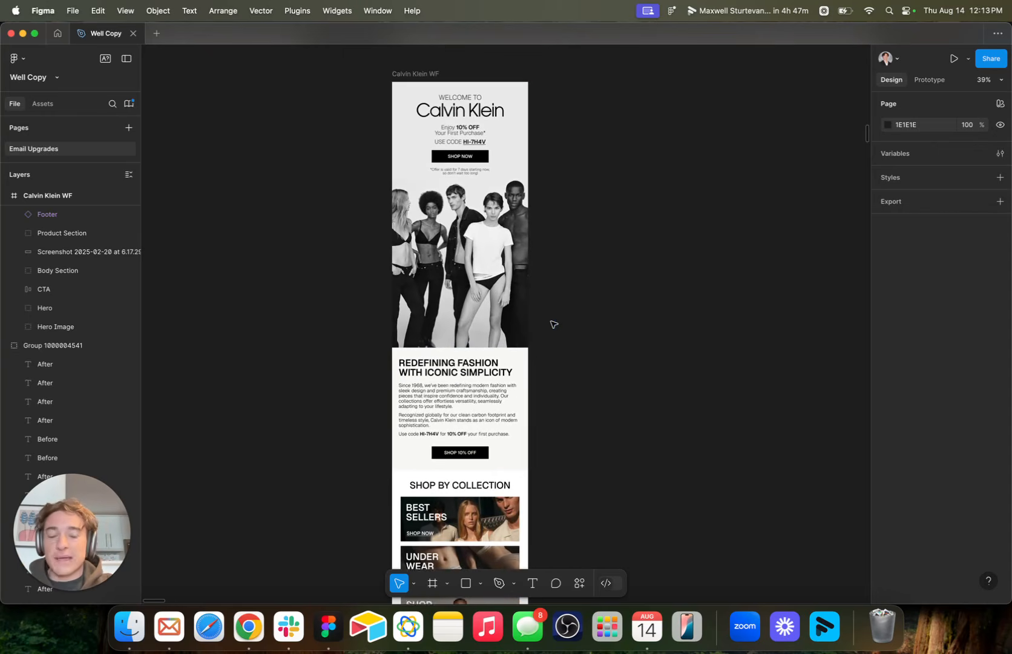
{"action": "scroll", "coordinate": [562, 329], "scroll_direction": "down", "scroll_amount": 2}
{"action": "scroll", "coordinate": [563, 329], "scroll_direction": "up", "scroll_amount": 2}
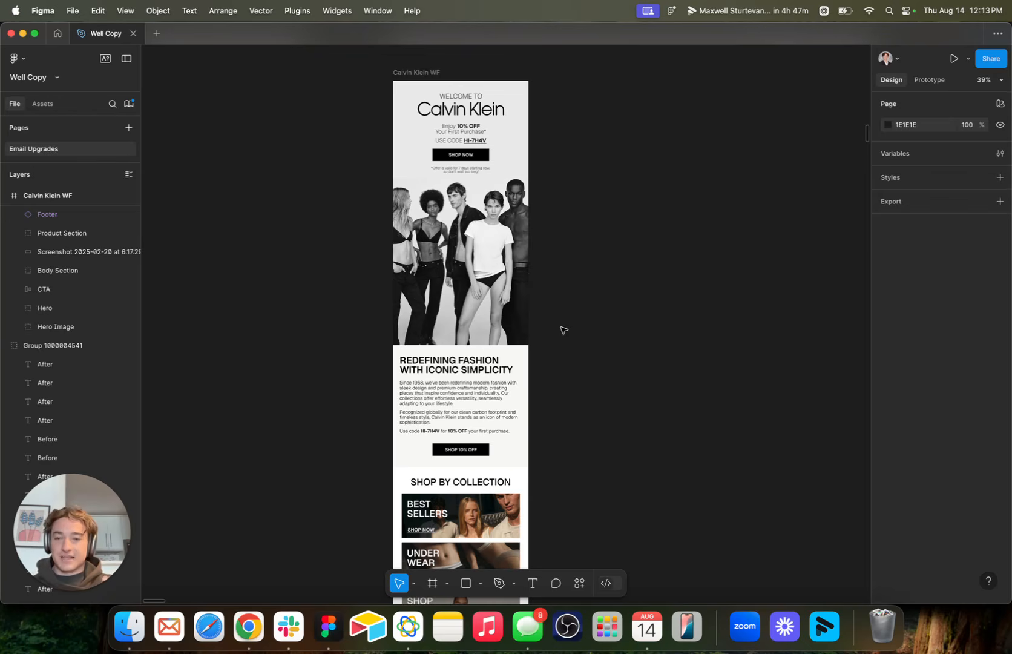
Review the before-and-after email redesigns across the page, ending back at the Calvin Klein WF email.
{"action": "key", "text": "shift+1"}
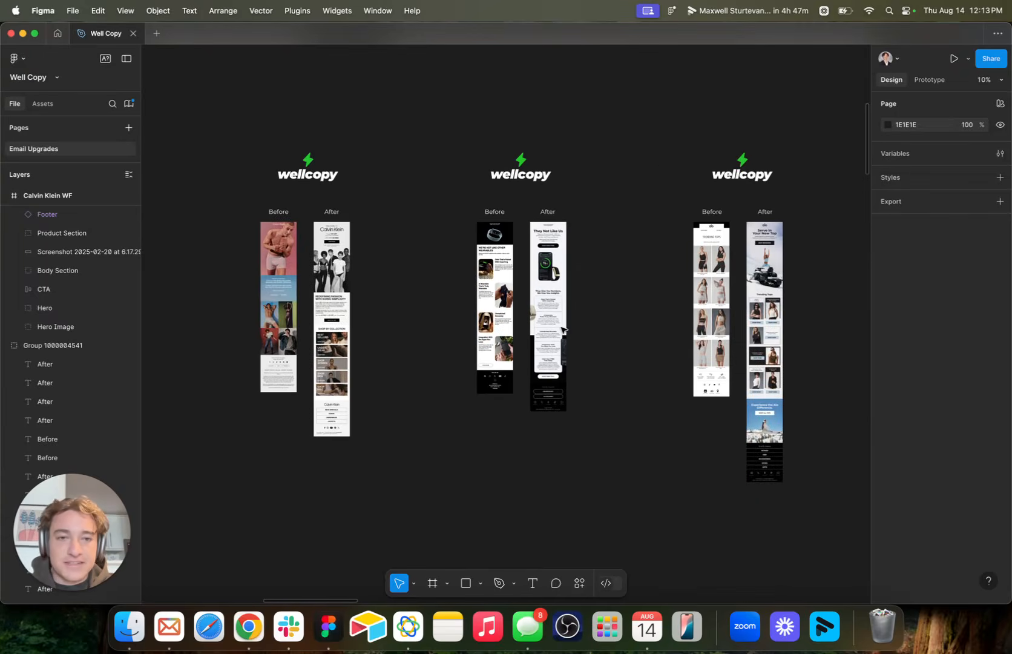
{"action": "scroll", "coordinate": [563, 328], "scroll_direction": "right", "scroll_amount": 2}
{"action": "scroll", "coordinate": [295, 301], "scroll_direction": "up", "scroll_amount": 5}
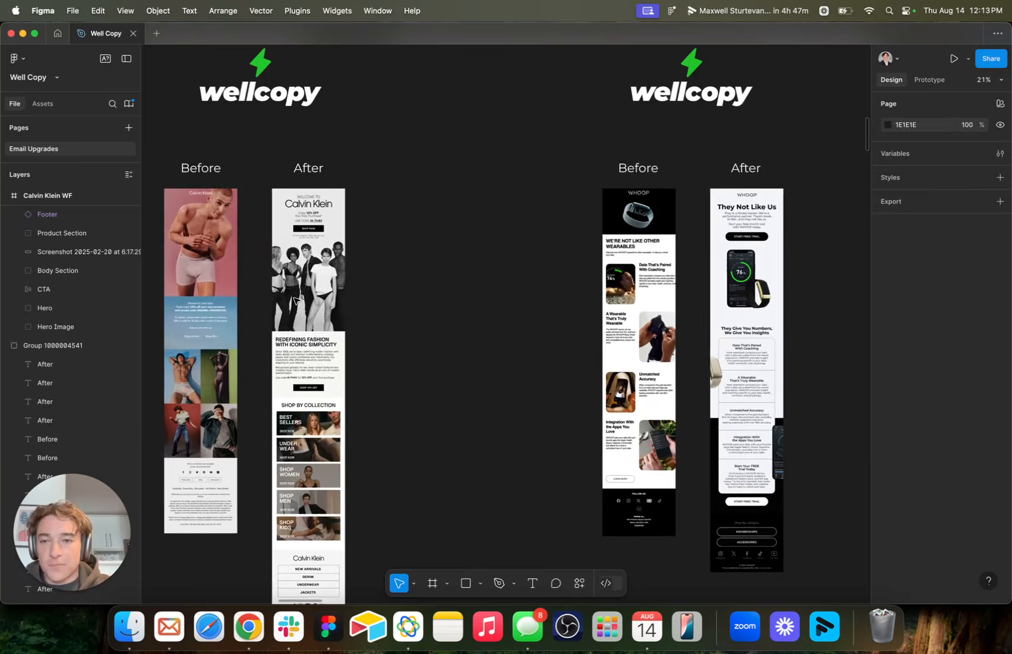
{"action": "scroll", "coordinate": [295, 301], "scroll_direction": "right", "scroll_amount": 10}
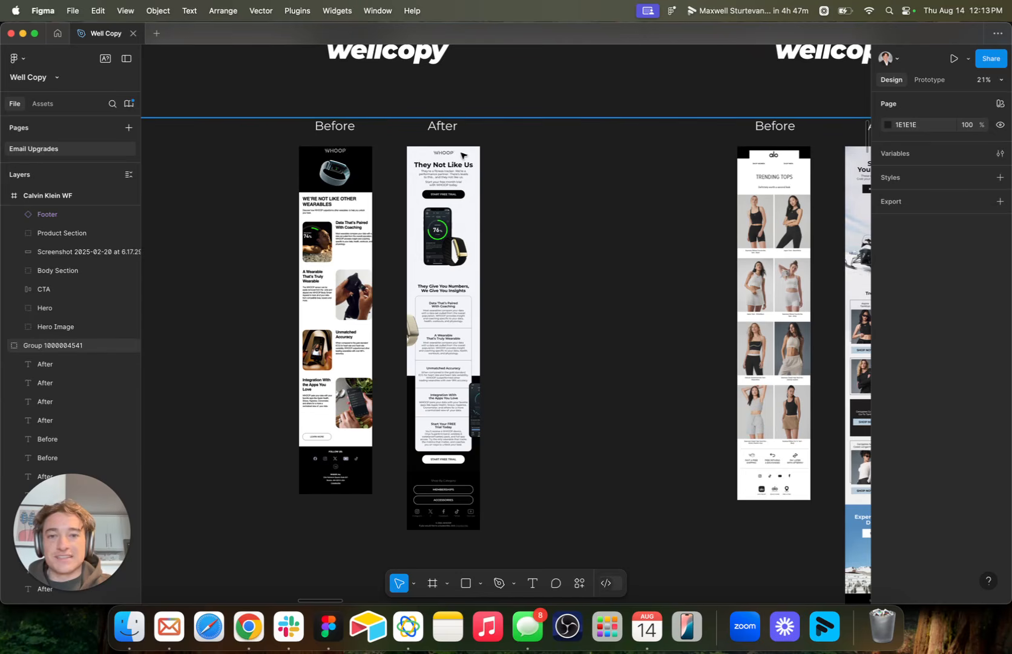
{"action": "scroll", "coordinate": [511, 321], "scroll_direction": "right", "scroll_amount": 15}
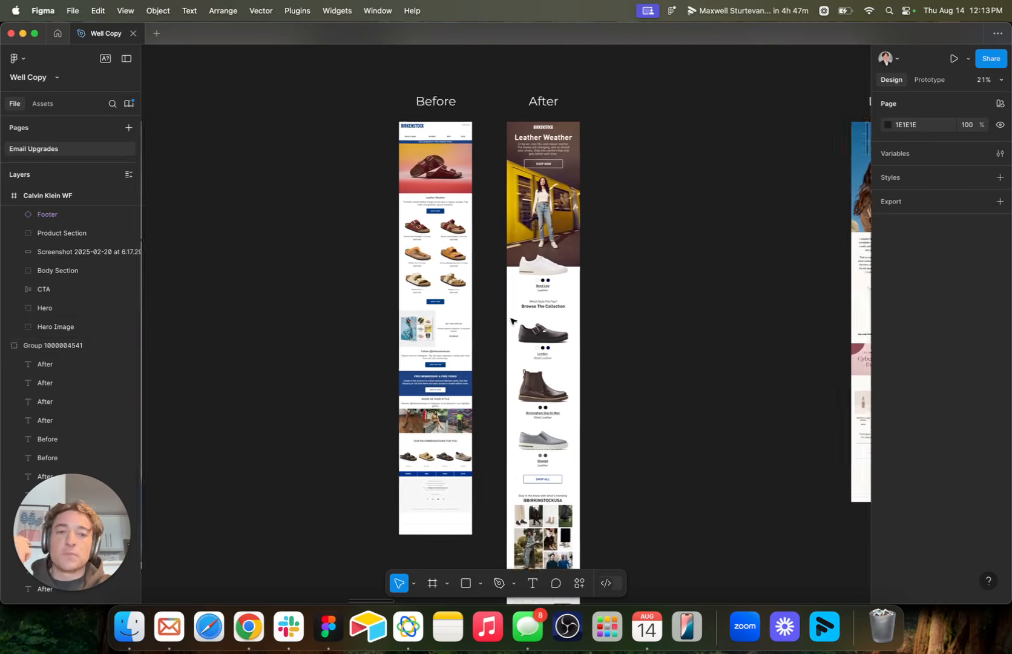
{"action": "scroll", "coordinate": [511, 321], "scroll_direction": "right", "scroll_amount": 4}
{"action": "scroll", "coordinate": [481, 266], "scroll_direction": "up", "scroll_amount": 1}
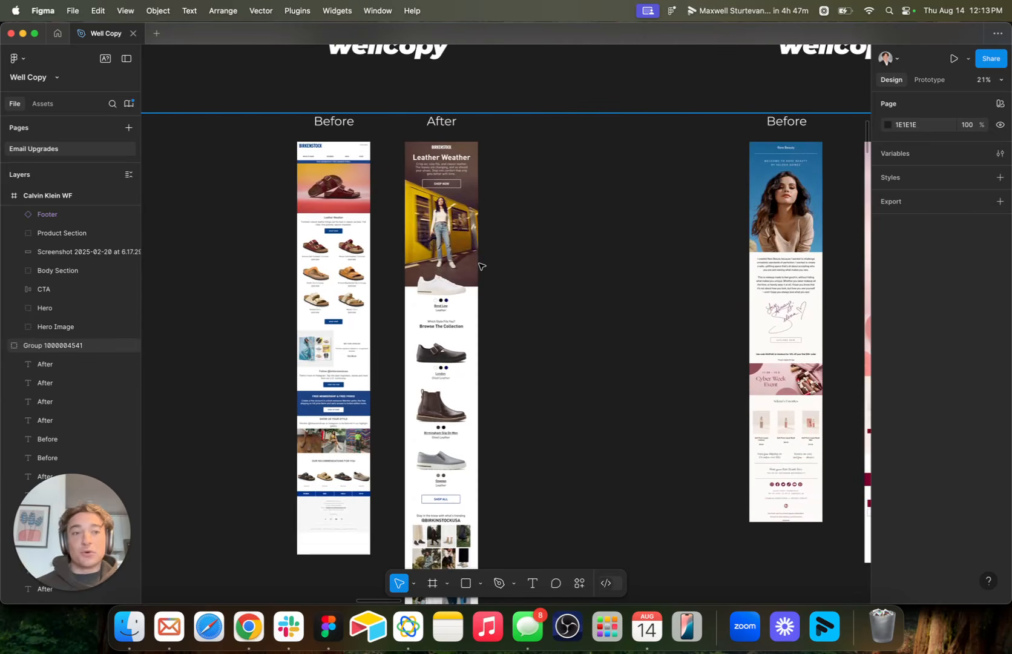
{"action": "scroll", "coordinate": [481, 266], "scroll_direction": "right", "scroll_amount": 20}
{"action": "scroll", "coordinate": [481, 266], "scroll_direction": "down", "scroll_amount": 3}
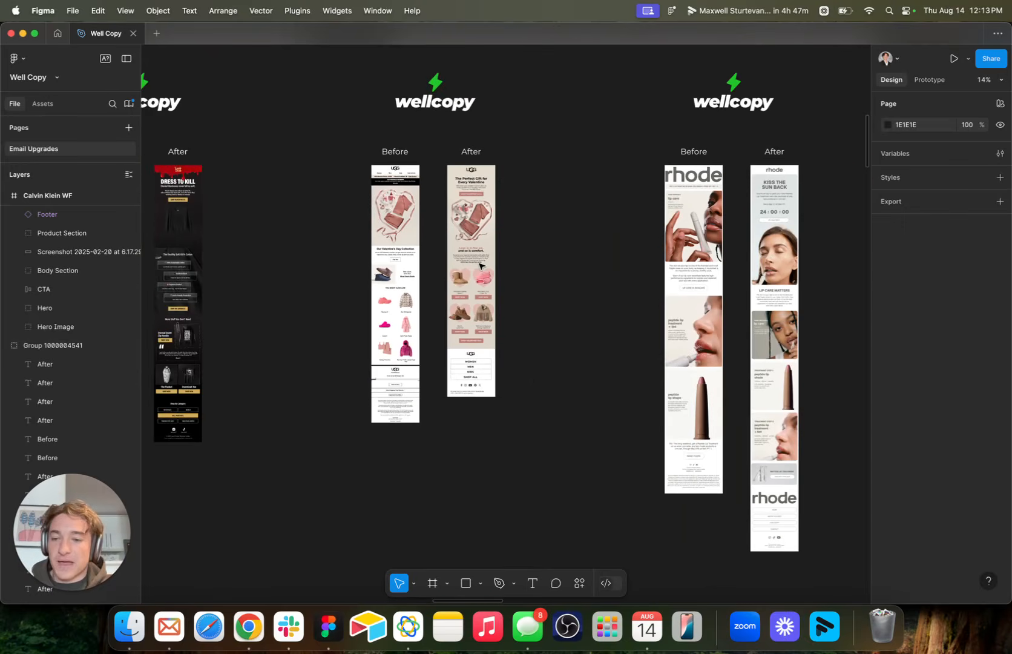
{"action": "scroll", "coordinate": [481, 267], "scroll_direction": "left", "scroll_amount": 20}
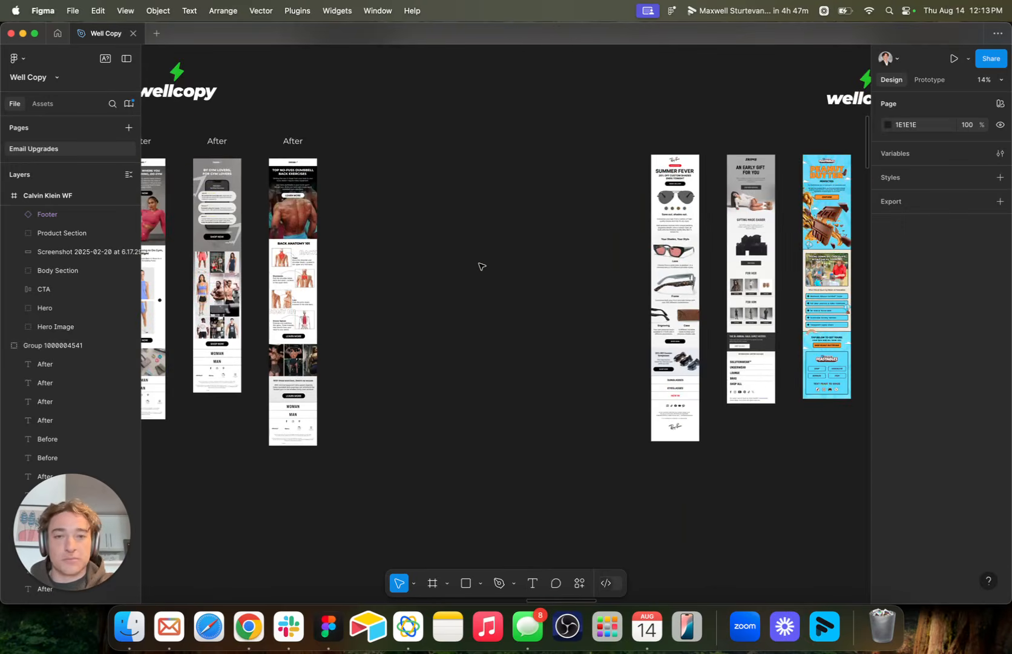
{"action": "scroll", "coordinate": [481, 266], "scroll_direction": "left", "scroll_amount": 3}
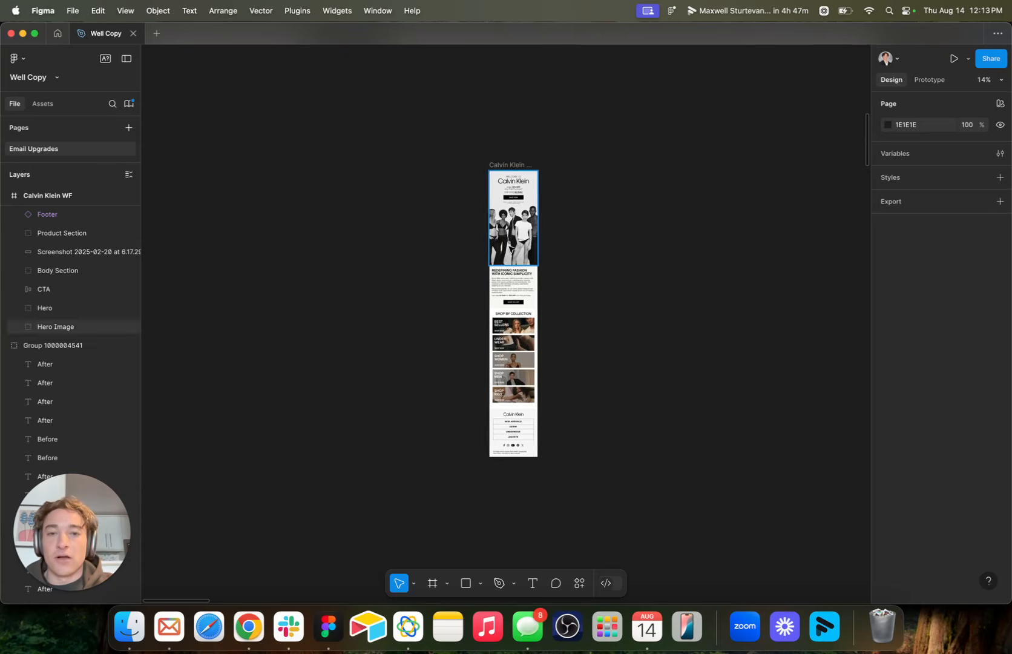
{"action": "scroll", "coordinate": [508, 253], "scroll_direction": "up", "scroll_amount": 2}
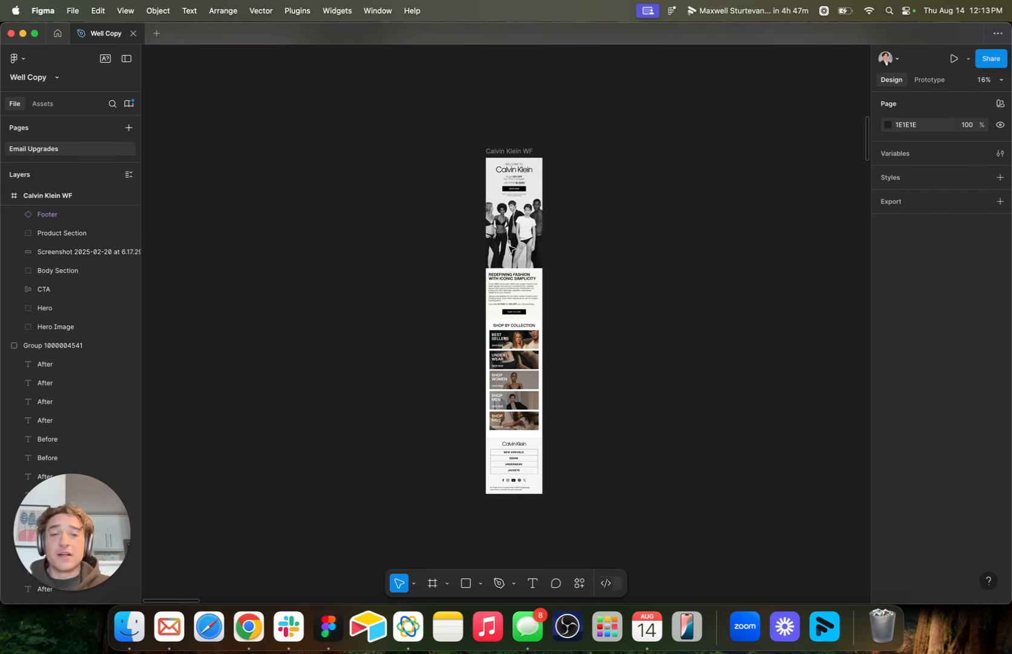
{"action": "scroll", "coordinate": [510, 248], "scroll_direction": "up", "scroll_amount": 5}
{"action": "scroll", "coordinate": [509, 248], "scroll_direction": "right", "scroll_amount": 3}
{"action": "scroll", "coordinate": [509, 248], "scroll_direction": "up", "scroll_amount": 2}
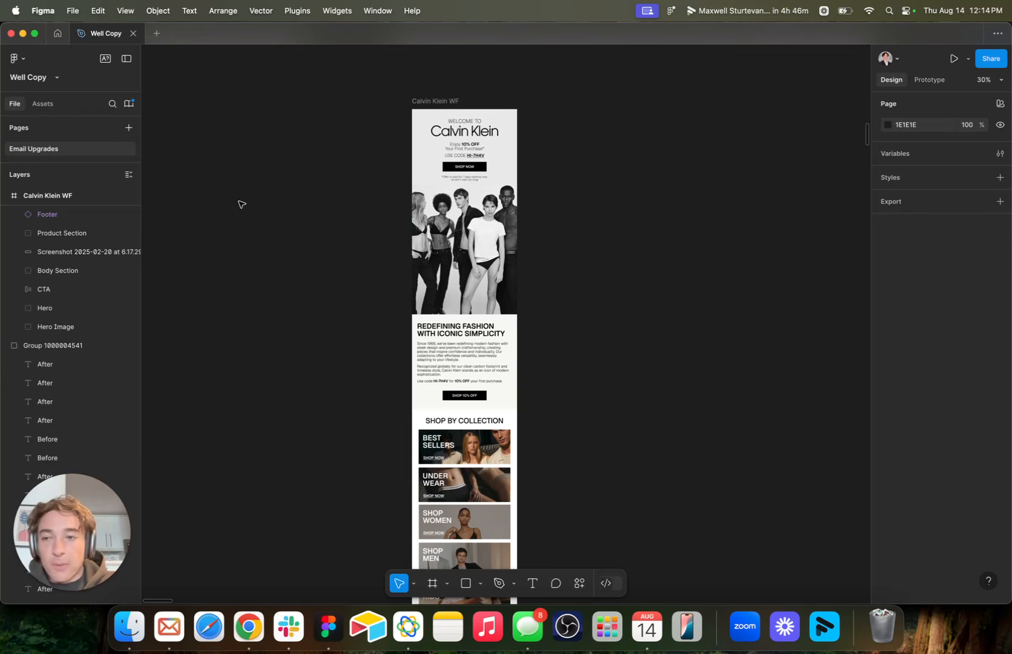
Switch to Chrome and examine the Ridge email "New Styles Added to Sale" from its hero to its footer.
{"action": "key", "text": "super+Tab"}
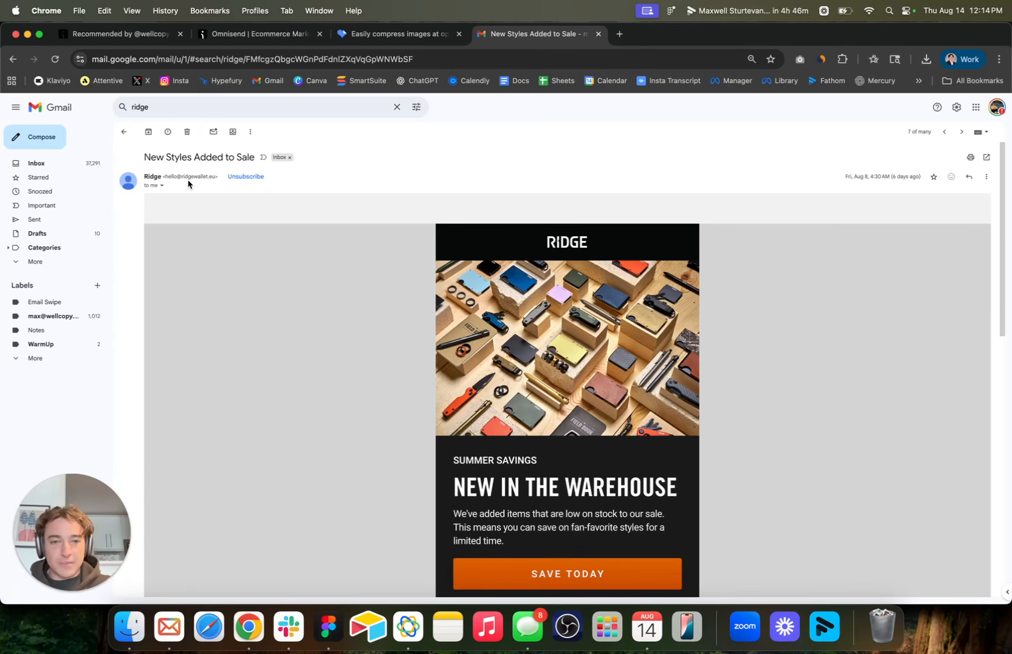
{"action": "scroll", "coordinate": [438, 345], "scroll_direction": "down", "scroll_amount": 10}
{"action": "scroll", "coordinate": [438, 346], "scroll_direction": "up", "scroll_amount": 8}
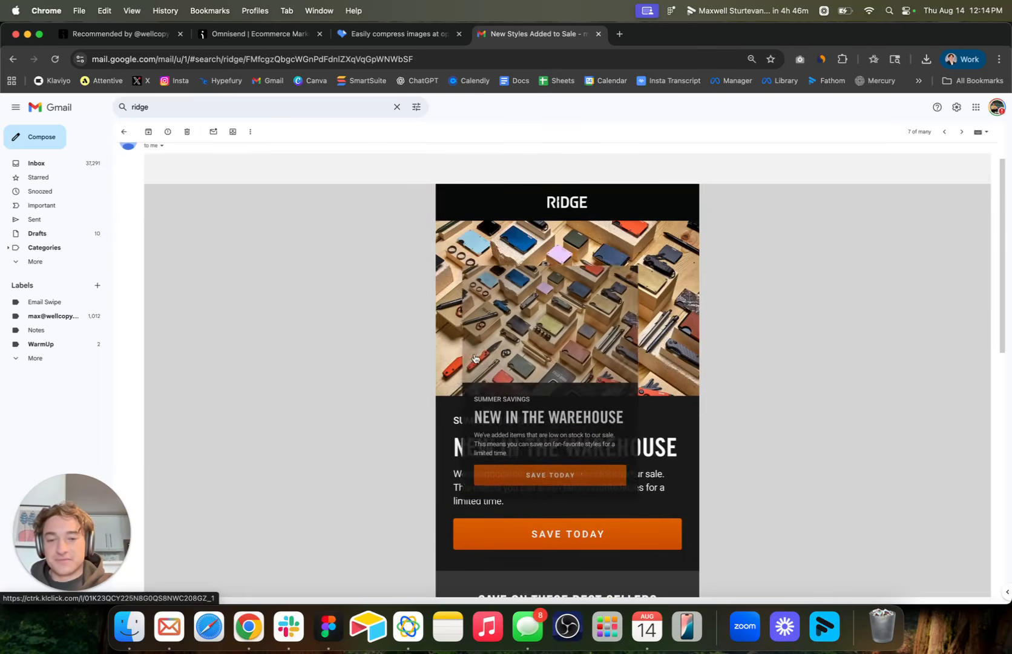
{"action": "scroll", "coordinate": [475, 358], "scroll_direction": "down", "scroll_amount": 5}
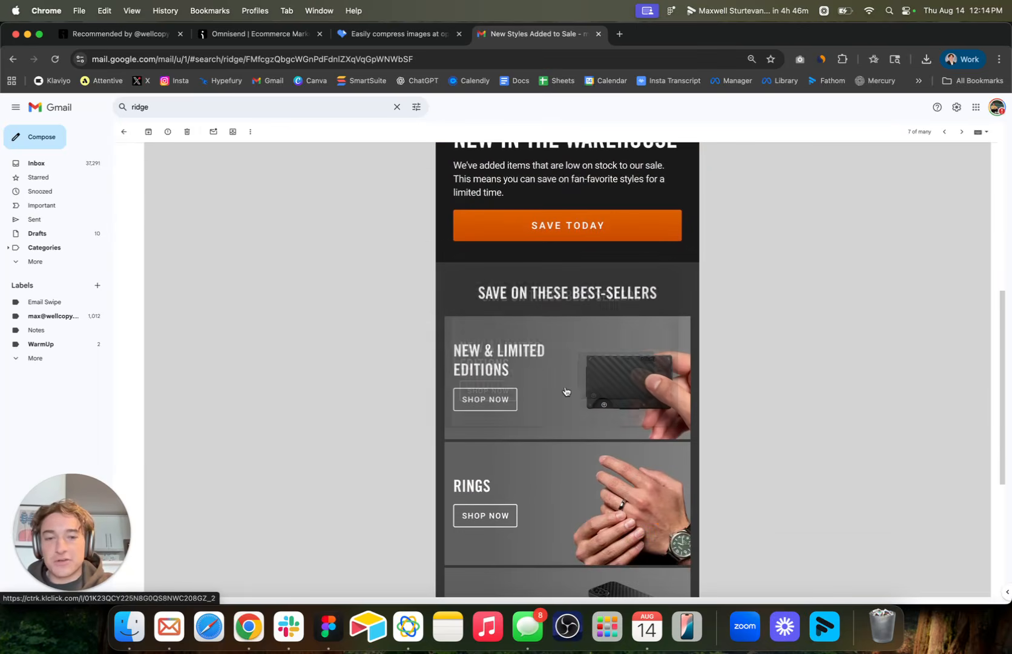
{"action": "scroll", "coordinate": [566, 391], "scroll_direction": "down", "scroll_amount": 5}
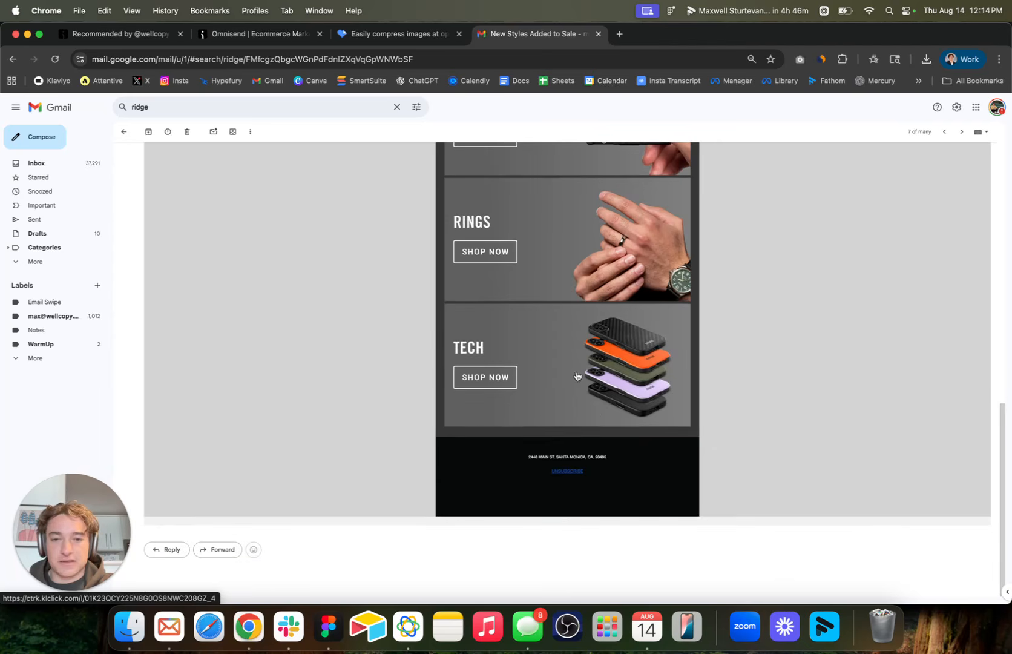
{"action": "left_click_drag", "start_coordinate": [577, 376], "coordinate": [350, 374]}
{"action": "left_click_drag", "start_coordinate": [606, 494], "coordinate": [452, 329]}
{"action": "scroll", "coordinate": [393, 327], "scroll_direction": "up", "scroll_amount": 15}
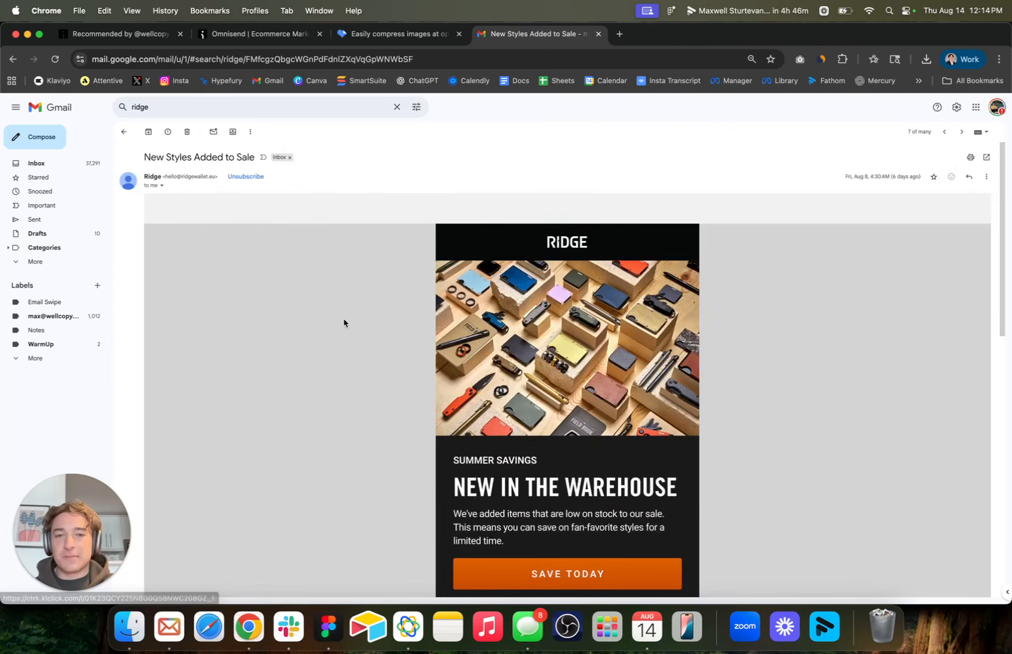
Check whether the Ridge email's footer is selectable text and its Tech banner a saveable image, without saving it.
{"action": "scroll", "coordinate": [344, 323], "scroll_direction": "down", "scroll_amount": 15}
{"action": "left_click_drag", "start_coordinate": [564, 480], "coordinate": [604, 483]}
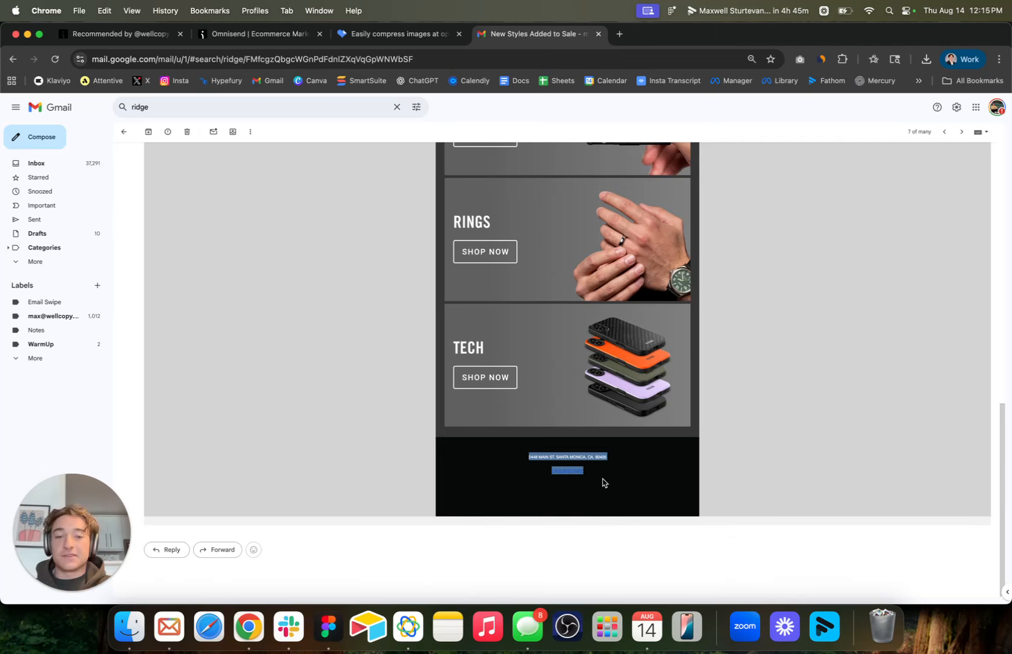
{"action": "left_click", "coordinate": [556, 457]}
{"action": "left_click_drag", "start_coordinate": [467, 347], "coordinate": [533, 333]}
{"action": "right_click", "coordinate": [550, 374]}
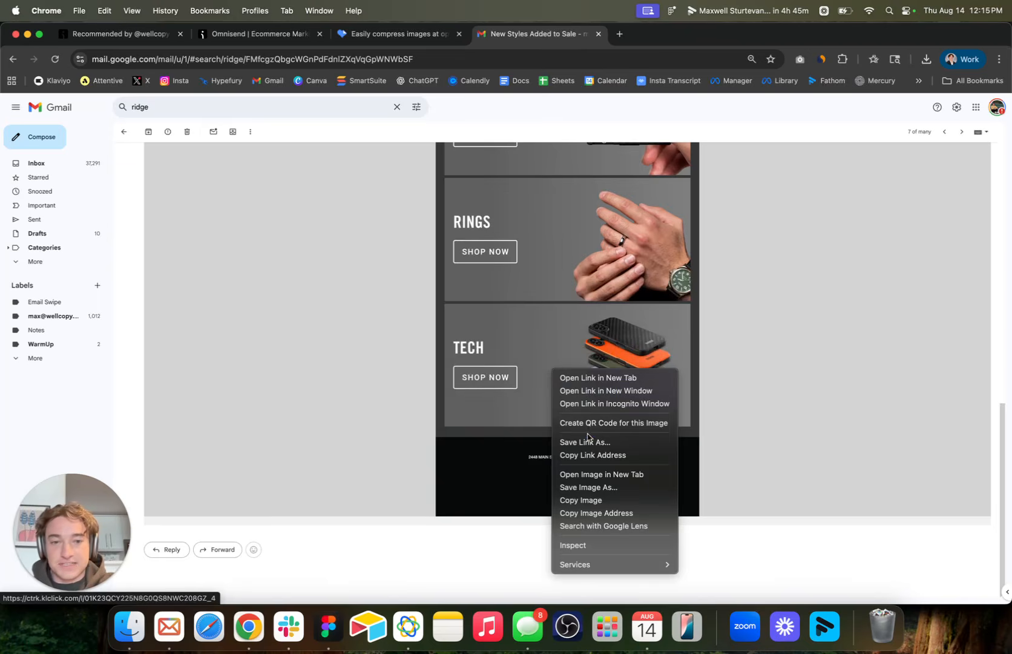
{"action": "left_click", "coordinate": [585, 487]}
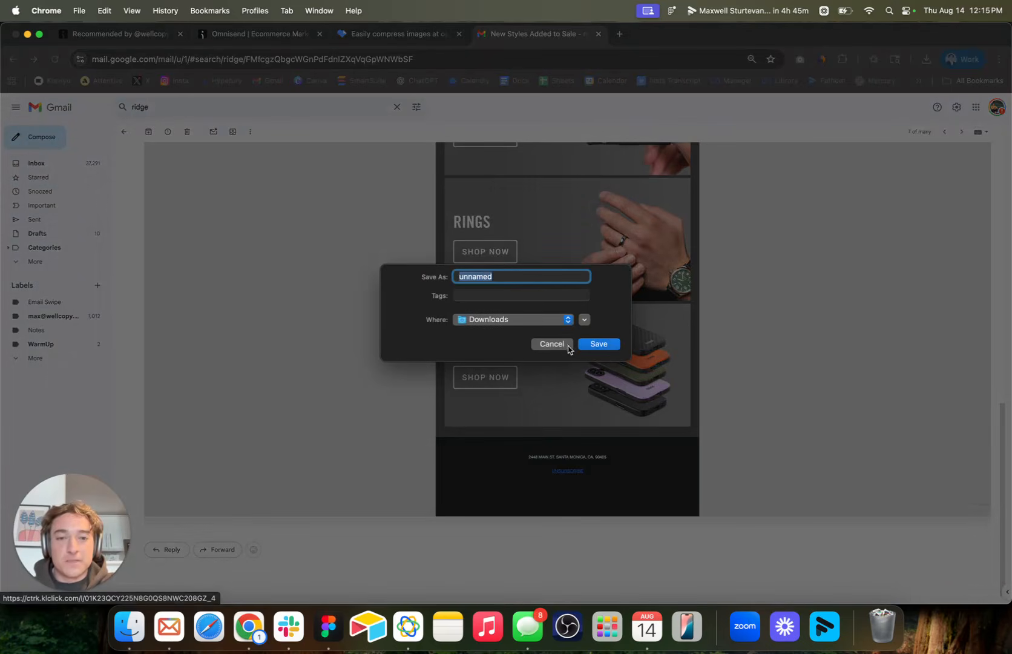
{"action": "left_click", "coordinate": [552, 345]}
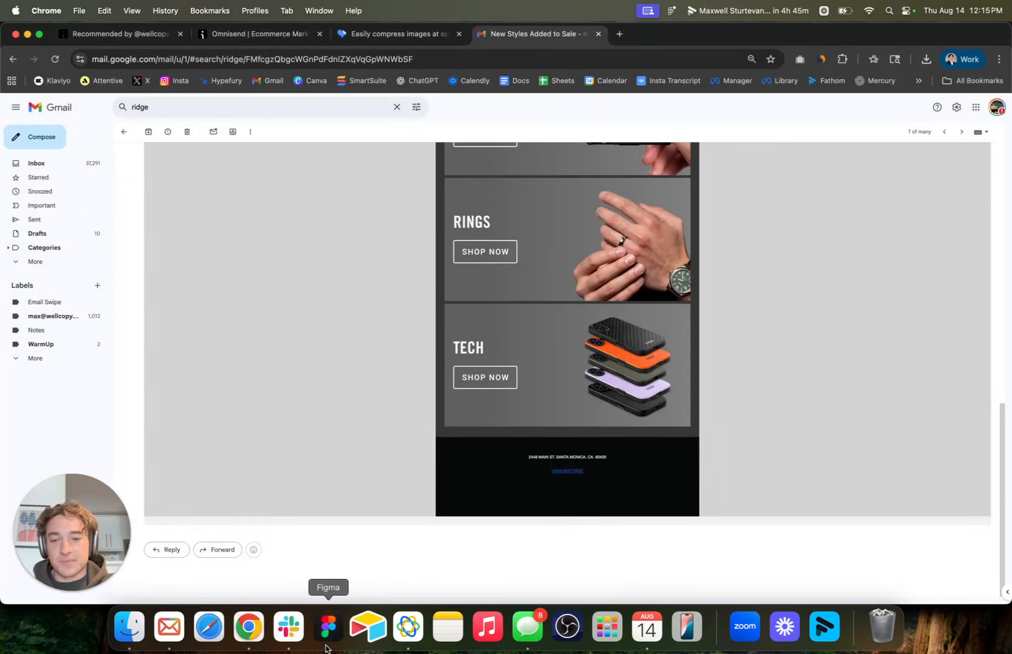
Switch to Figma and examine the hero section of the Calvin Klein WF email up close.
{"action": "left_click", "coordinate": [328, 627]}
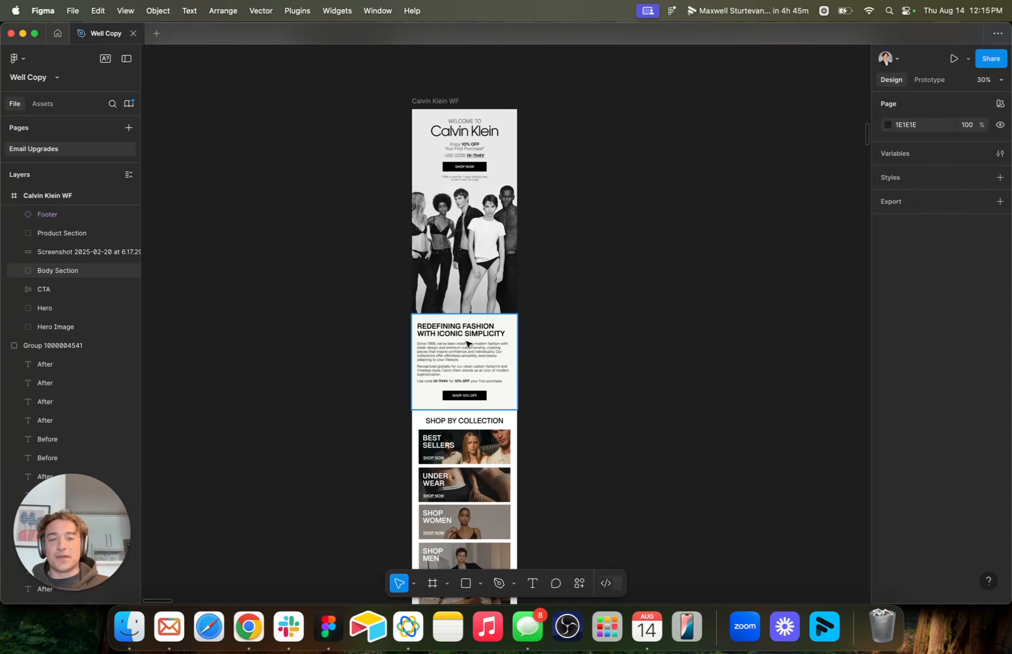
{"action": "scroll", "coordinate": [511, 232], "scroll_direction": "up", "scroll_amount": 3}
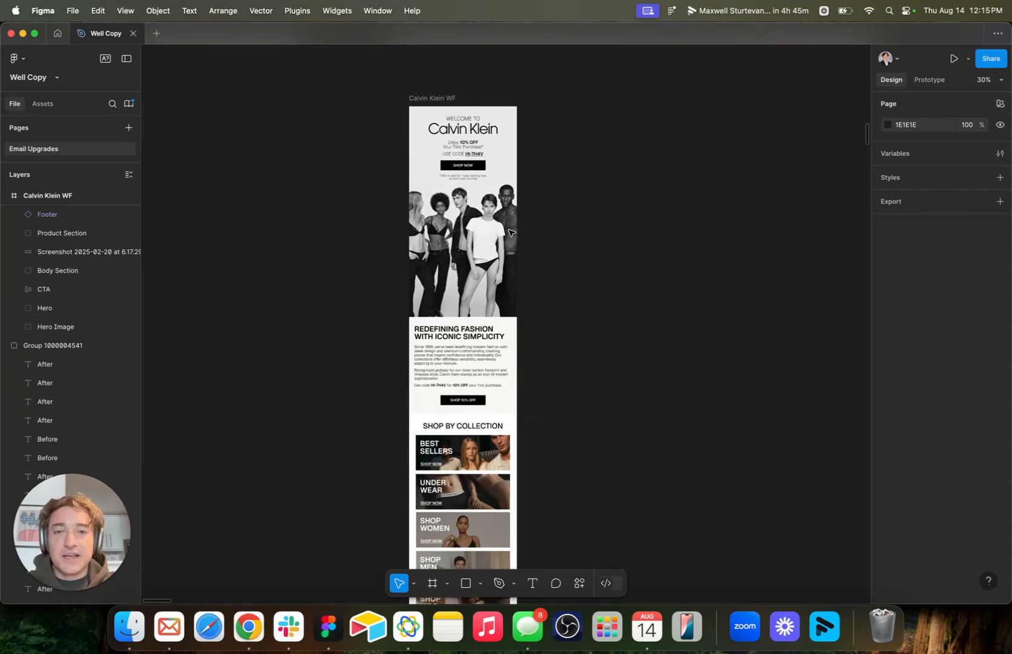
{"action": "scroll", "coordinate": [510, 232], "scroll_direction": "down", "scroll_amount": 5}
{"action": "scroll", "coordinate": [505, 228], "scroll_direction": "up", "scroll_amount": 4}
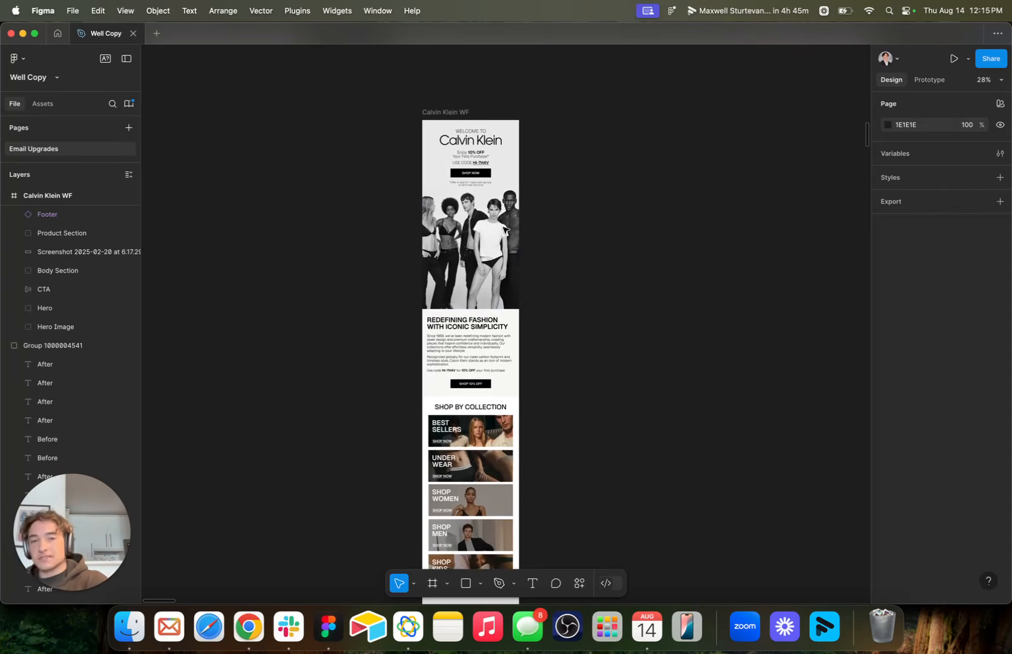
{"action": "scroll", "coordinate": [504, 229], "scroll_direction": "up", "scroll_amount": 5}
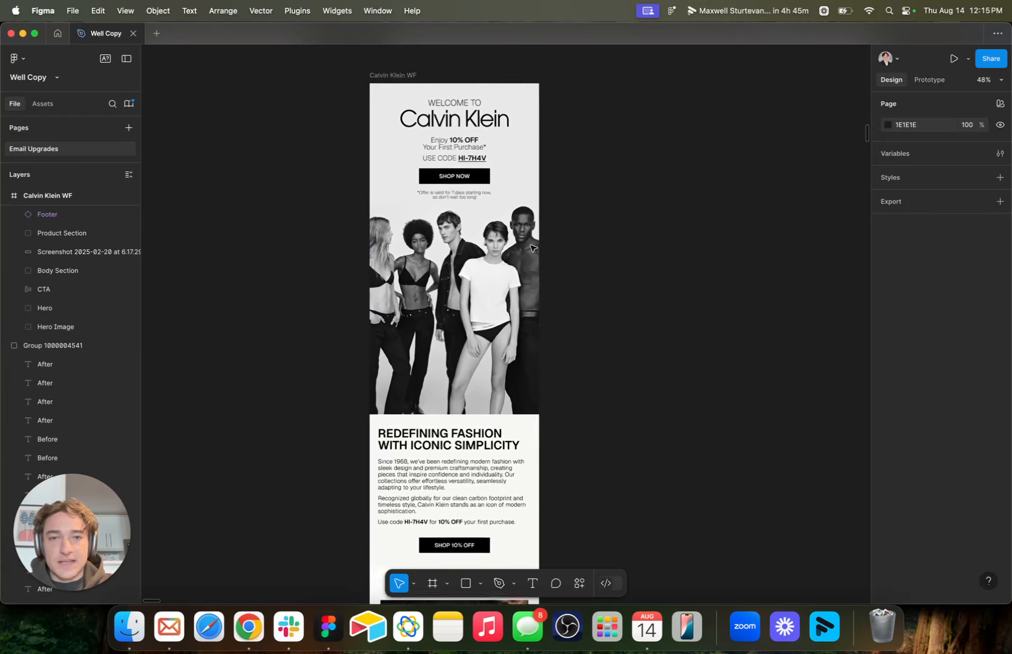
{"action": "scroll", "coordinate": [531, 248], "scroll_direction": "up", "scroll_amount": 1}
{"action": "scroll", "coordinate": [531, 248], "scroll_direction": "up", "scroll_amount": 3}
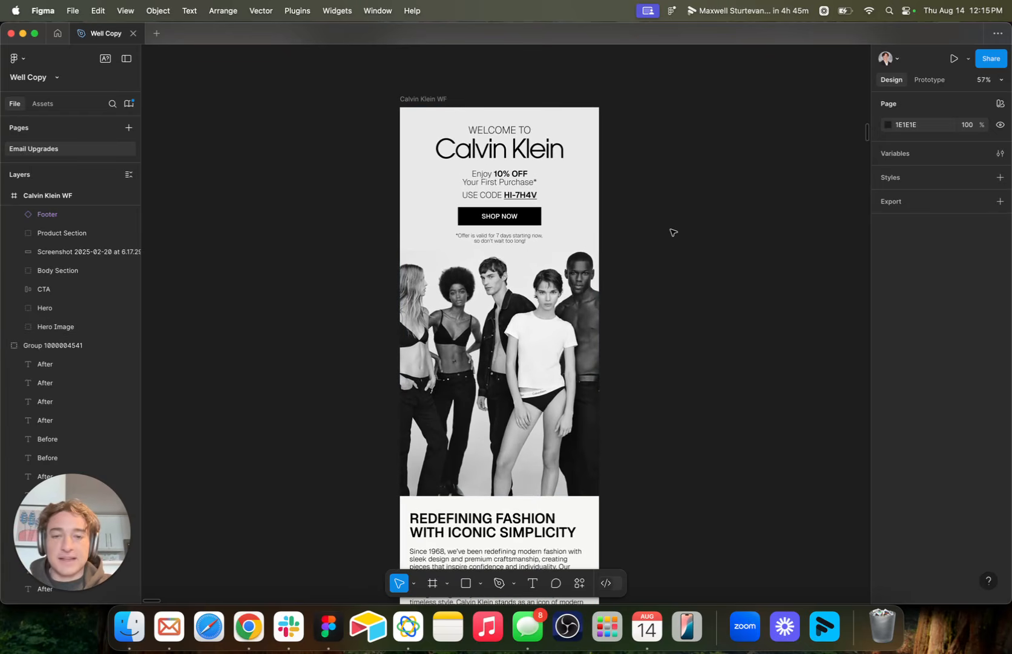
Draw a slice about 585 × 1129 over the hero, starting at the Calvin Klein WF frame's top-left corner.
{"action": "left_click", "coordinate": [447, 582]}
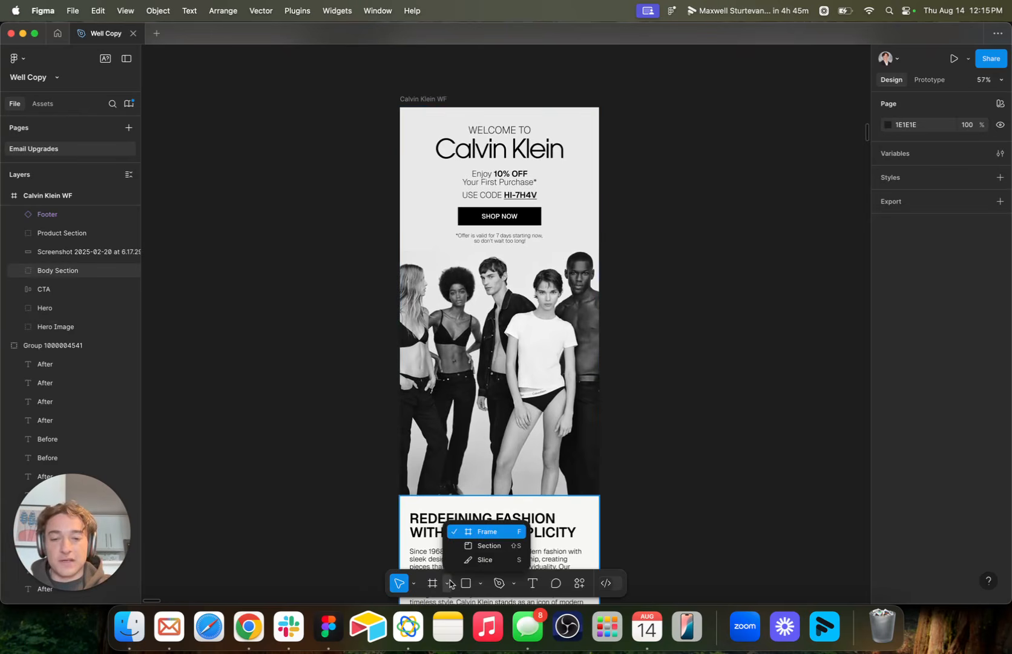
{"action": "left_click", "coordinate": [487, 558]}
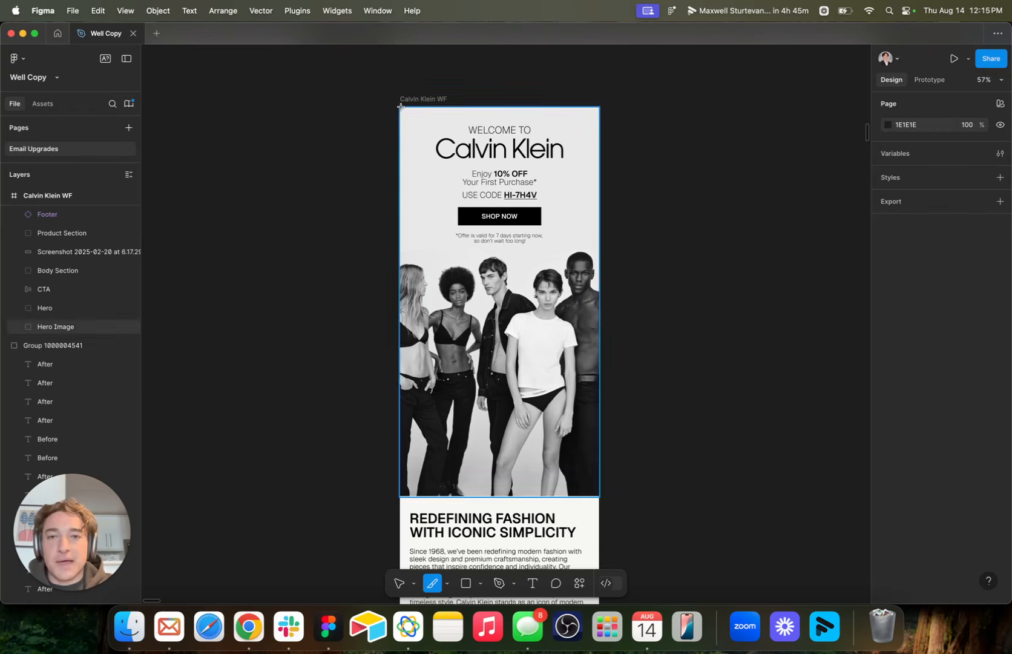
{"action": "left_click_drag", "start_coordinate": [398, 106], "coordinate": [593, 481]}
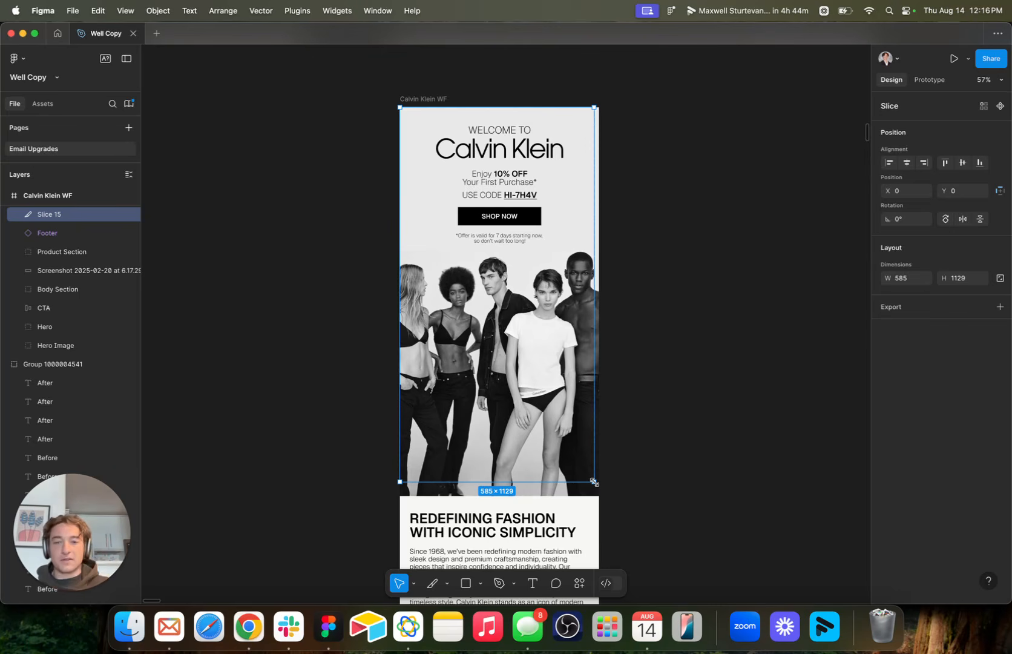
Resize the hero slice to 600 × 720 so it spans the email's full width and ends partway down the models.
{"action": "left_click_drag", "start_coordinate": [593, 481], "coordinate": [599, 346]}
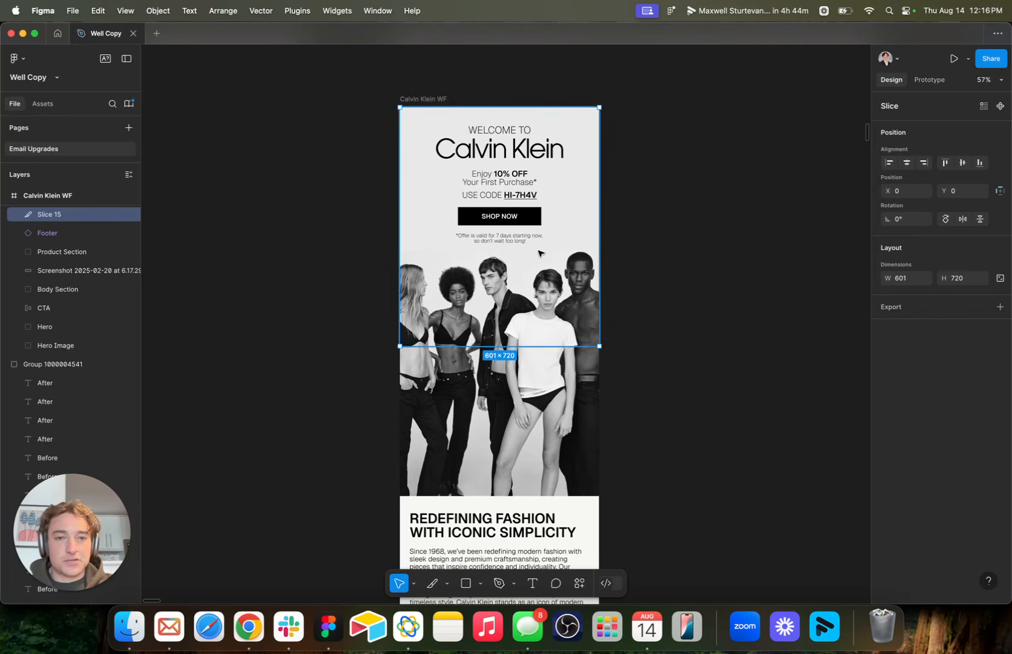
{"action": "scroll", "coordinate": [67, 252], "scroll_direction": "up", "scroll_amount": 2}
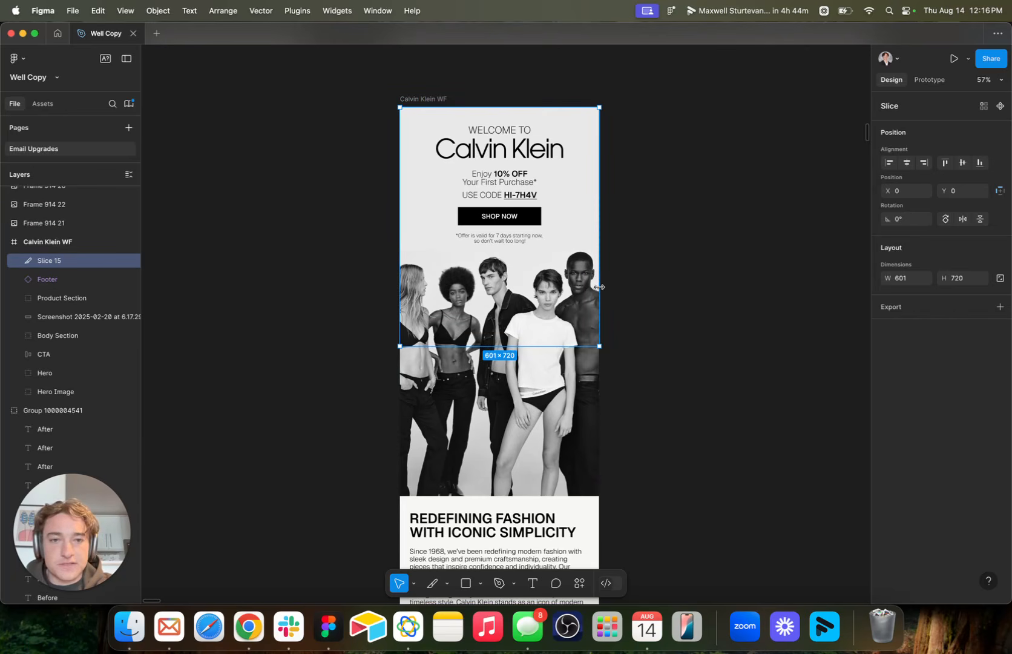
{"action": "left_click_drag", "start_coordinate": [599, 287], "coordinate": [597, 284]}
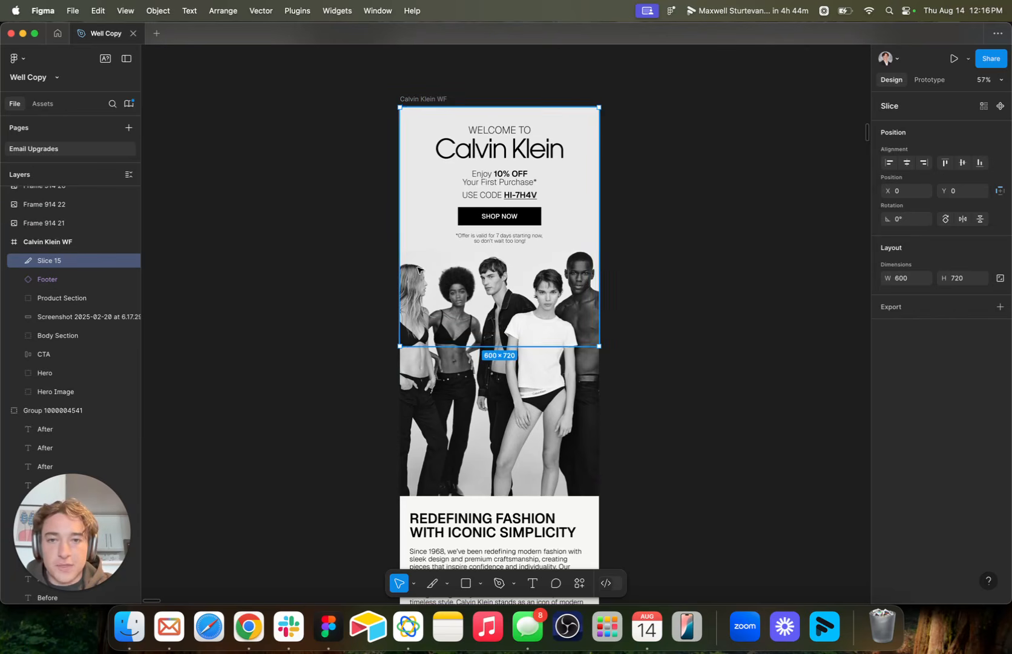
{"action": "left_click_drag", "start_coordinate": [399, 252], "coordinate": [400, 253]}
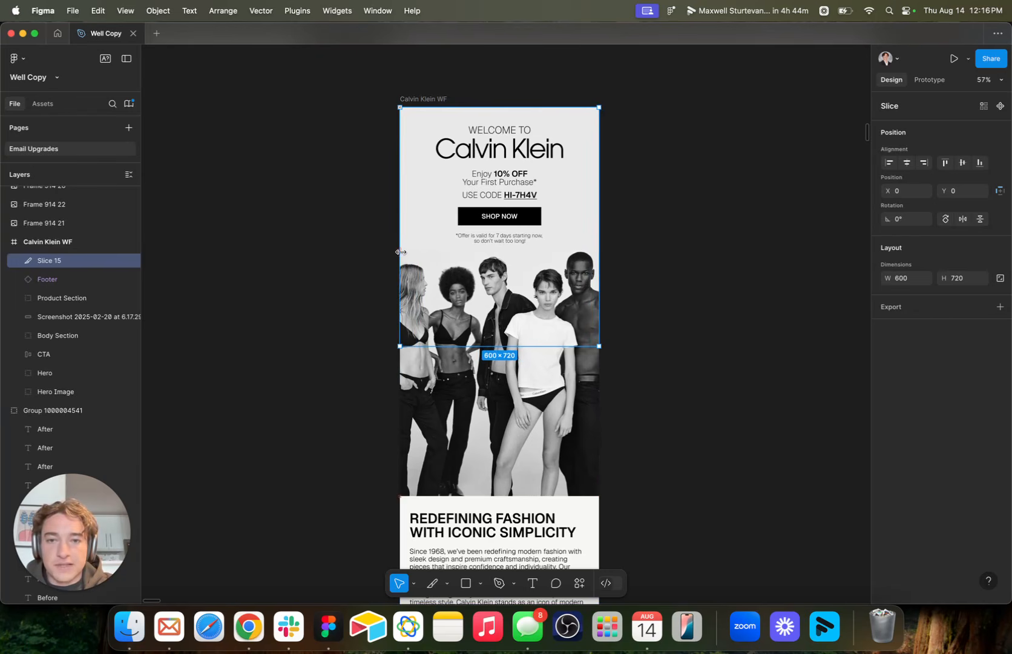
Add an export setting to the 600 × 720 hero slice at 2x scale in PNG format.
{"action": "left_click", "coordinate": [932, 308]}
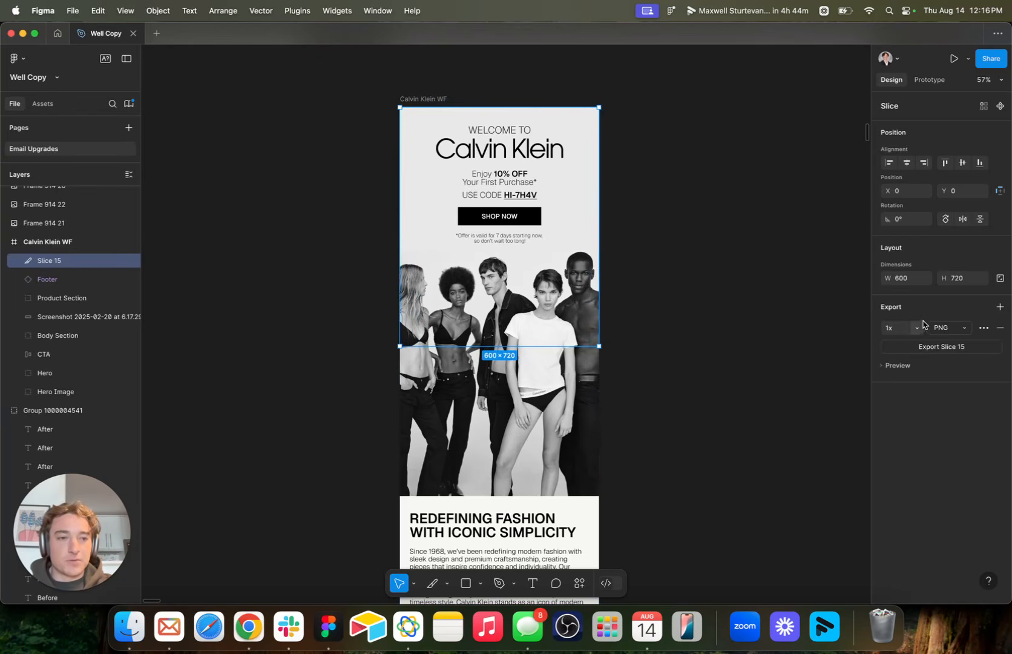
{"action": "left_click", "coordinate": [921, 328]}
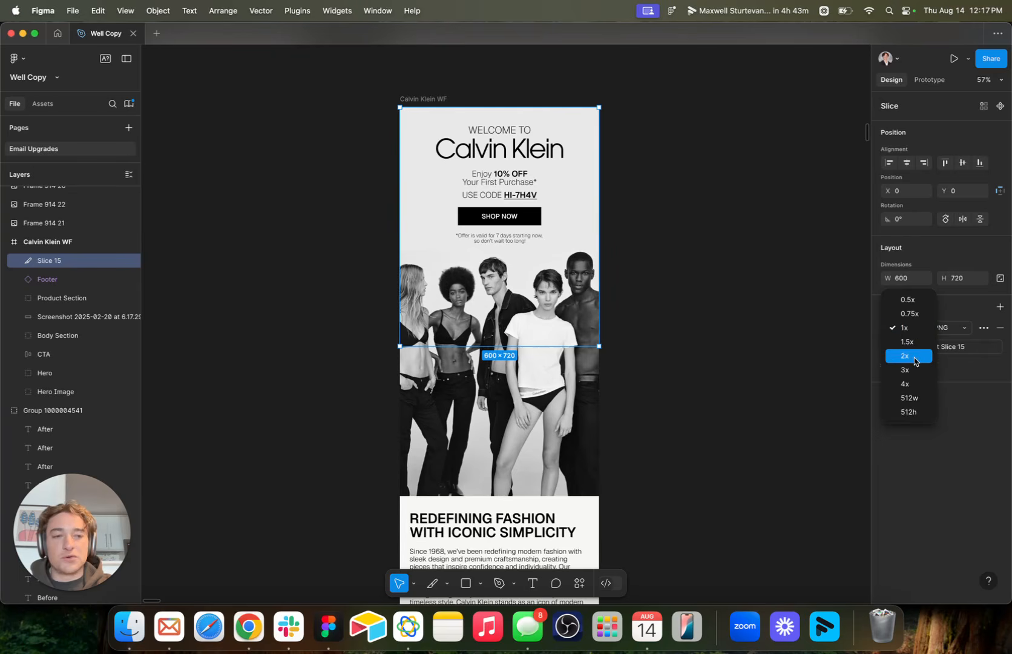
{"action": "left_click", "coordinate": [913, 356]}
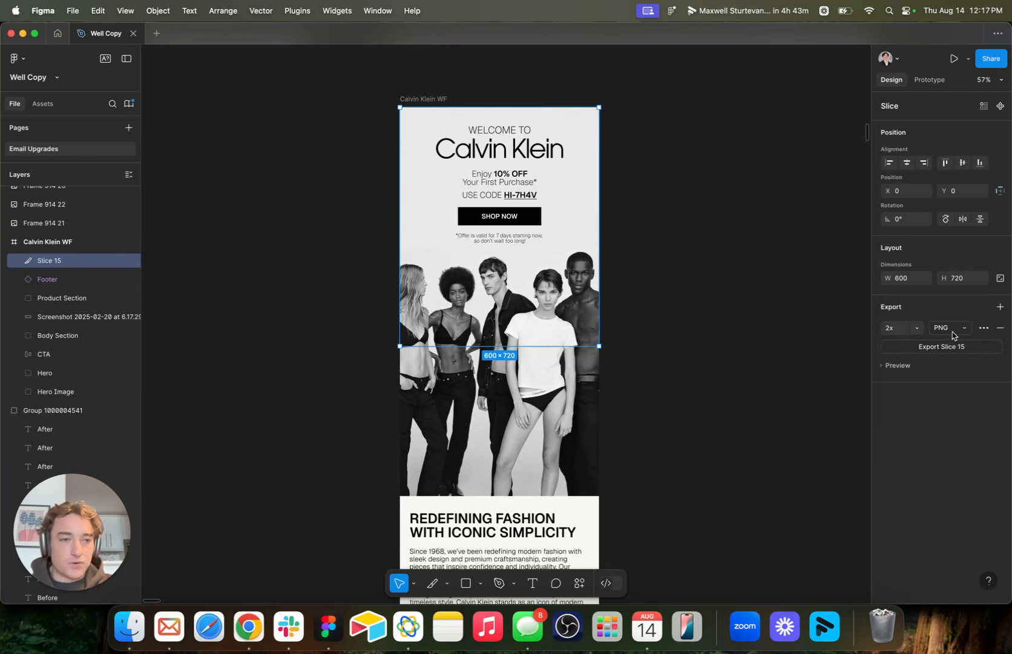
{"action": "left_click", "coordinate": [949, 328]}
{"action": "left_click", "coordinate": [912, 466]}
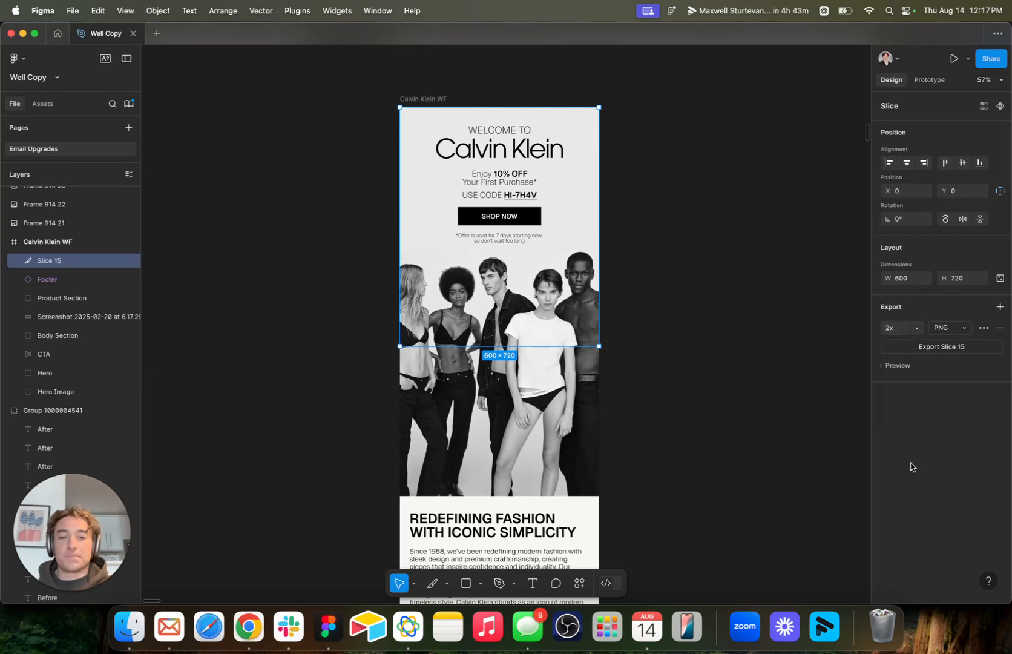
Duplicate the hero slice, place the copy directly beneath it at Y 720, and extend it to 600 × 994, ending below the Shop 10% Off section.
{"action": "scroll", "coordinate": [687, 432], "scroll_direction": "down", "scroll_amount": 6}
{"action": "scroll", "coordinate": [687, 432], "scroll_direction": "up", "scroll_amount": 6}
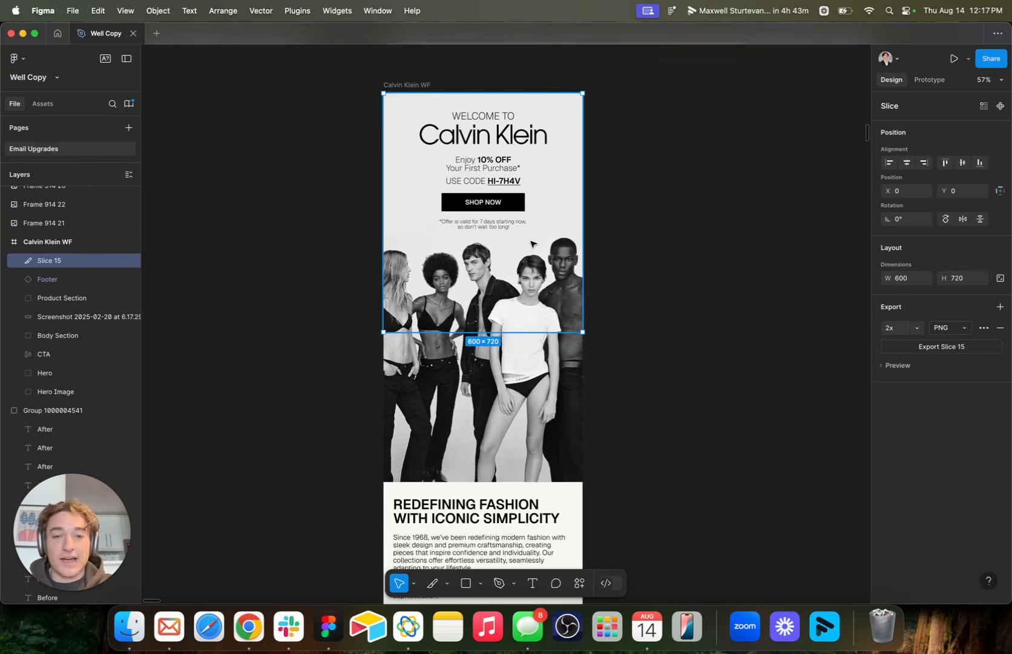
{"action": "scroll", "coordinate": [499, 236], "scroll_direction": "down", "scroll_amount": 1}
{"action": "key", "text": "super+d"}
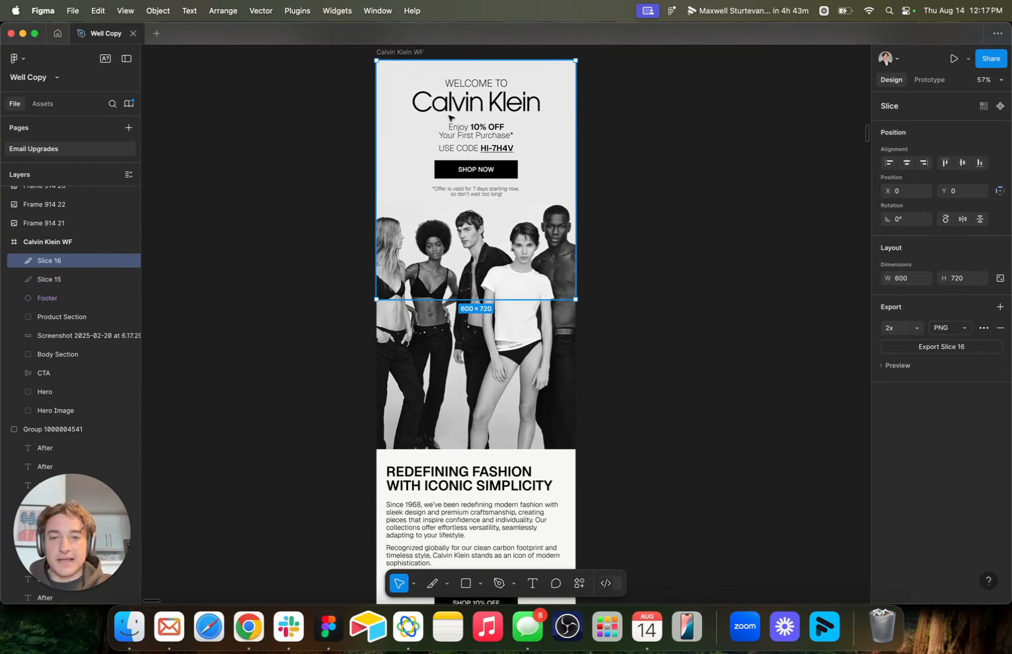
{"action": "left_click_drag", "start_coordinate": [449, 117], "coordinate": [451, 353]}
{"action": "scroll", "coordinate": [466, 376], "scroll_direction": "down", "scroll_amount": 5}
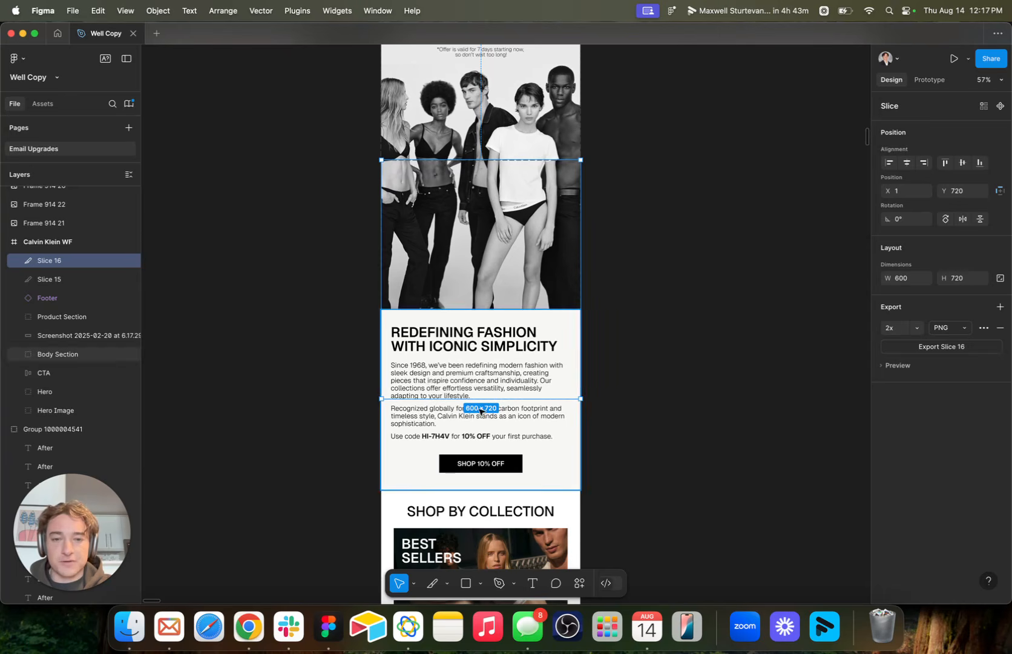
{"action": "left_click_drag", "start_coordinate": [481, 401], "coordinate": [485, 488]}
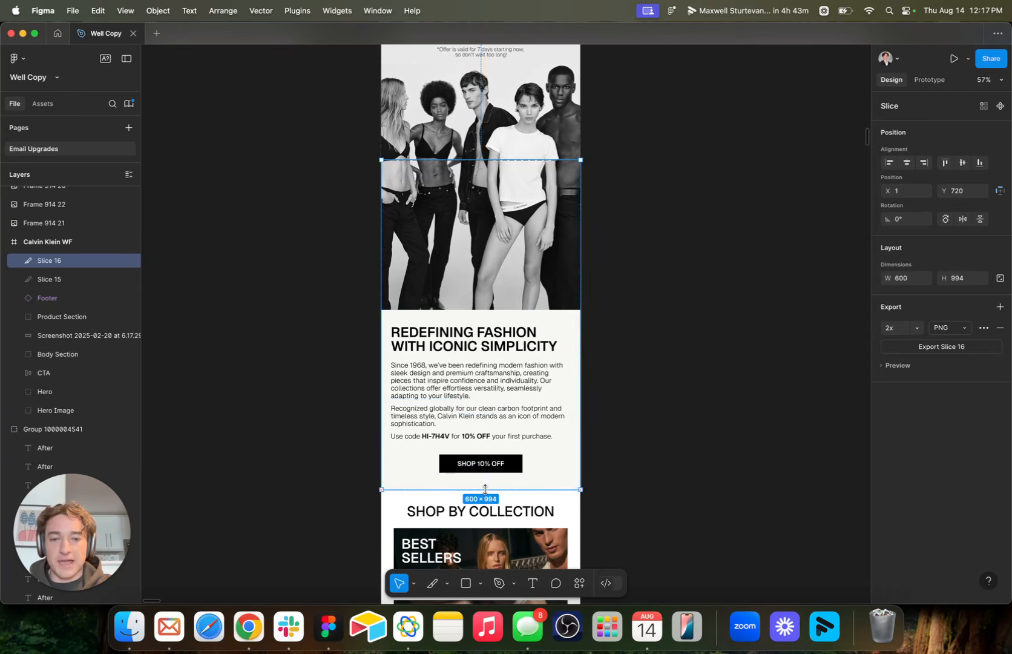
Duplicate the 600 × 994 slice and place the copy over the Shop by Collection section at X 1, Y 1714.
{"action": "scroll", "coordinate": [485, 489], "scroll_direction": "down", "scroll_amount": 4}
{"action": "scroll", "coordinate": [485, 488], "scroll_direction": "left", "scroll_amount": 1}
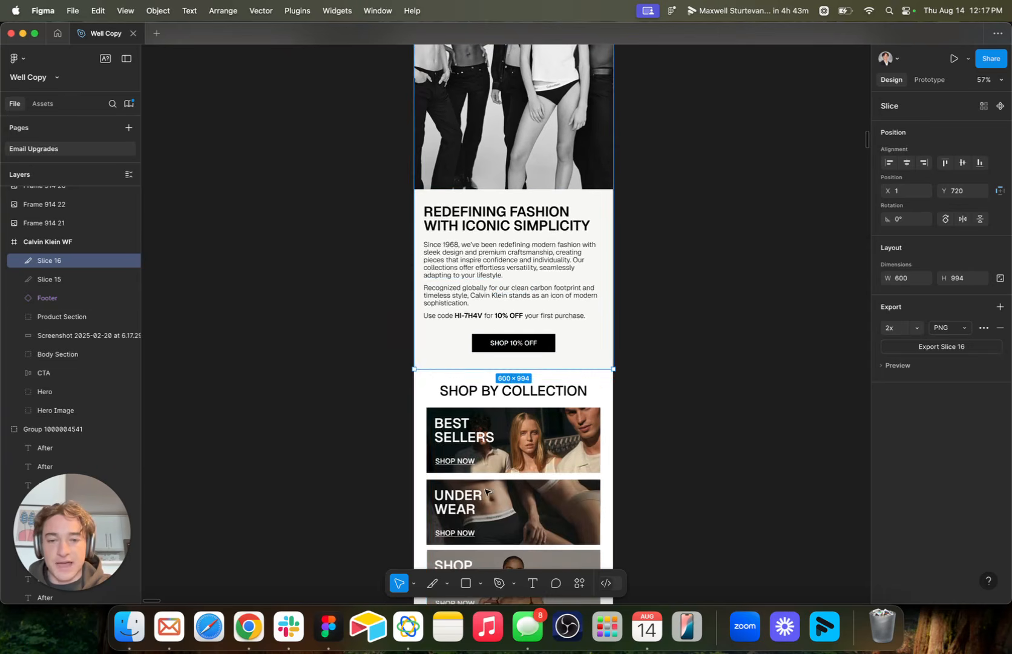
{"action": "scroll", "coordinate": [500, 388], "scroll_direction": "up", "scroll_amount": 10}
{"action": "scroll", "coordinate": [500, 388], "scroll_direction": "right", "scroll_amount": 2}
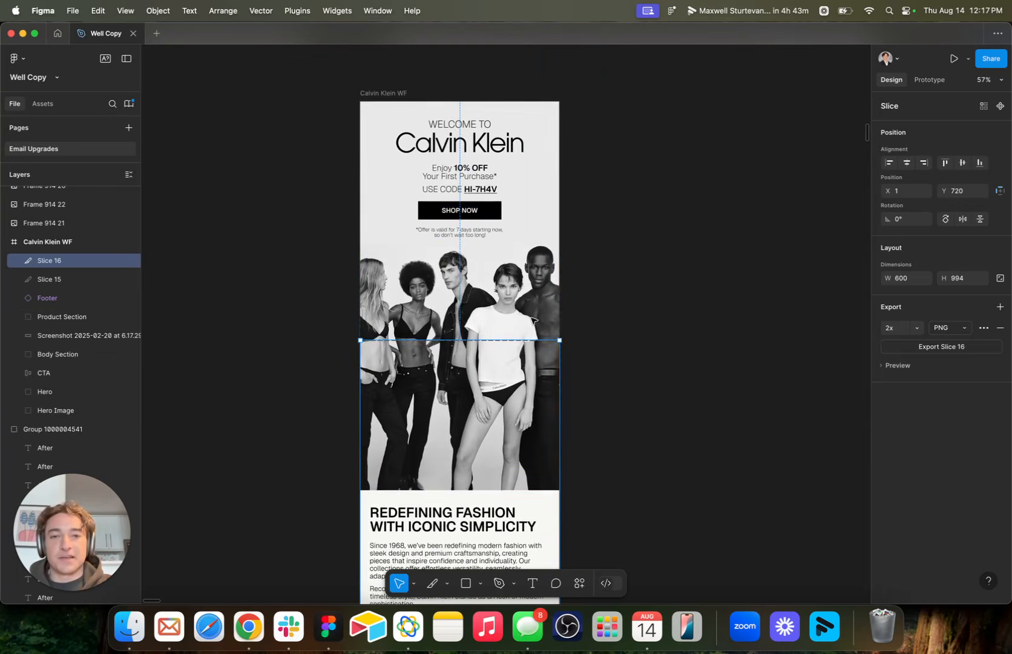
{"action": "scroll", "coordinate": [552, 233], "scroll_direction": "down", "scroll_amount": 1}
{"action": "scroll", "coordinate": [552, 233], "scroll_direction": "down", "scroll_amount": 8}
{"action": "scroll", "coordinate": [552, 233], "scroll_direction": "left", "scroll_amount": 1}
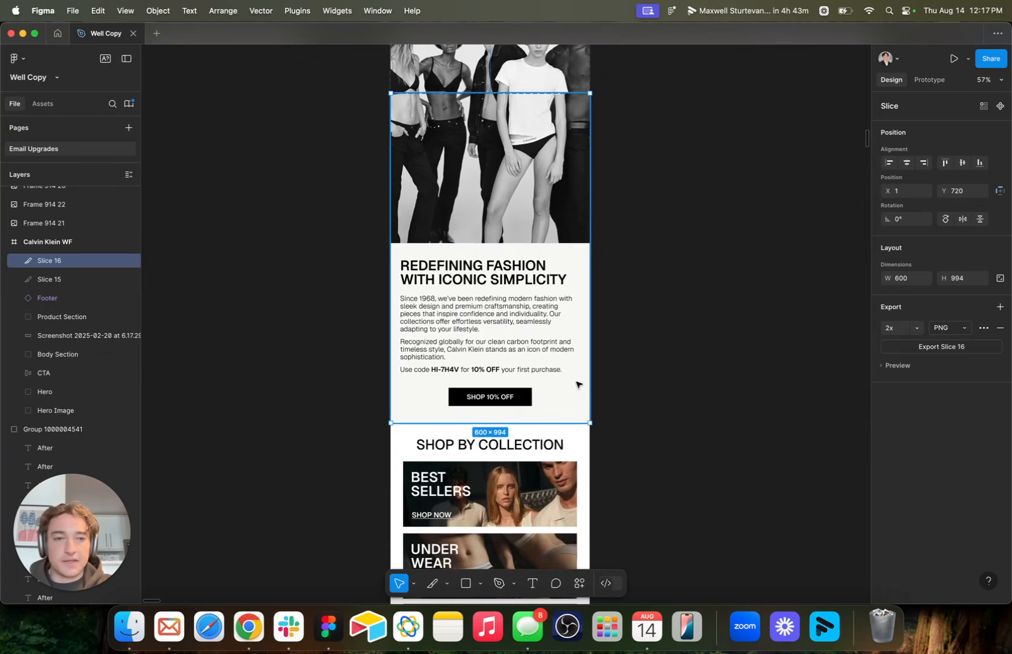
{"action": "key", "text": "super+d"}
{"action": "scroll", "coordinate": [583, 362], "scroll_direction": "down", "scroll_amount": 9}
{"action": "scroll", "coordinate": [582, 361], "scroll_direction": "left", "scroll_amount": 1}
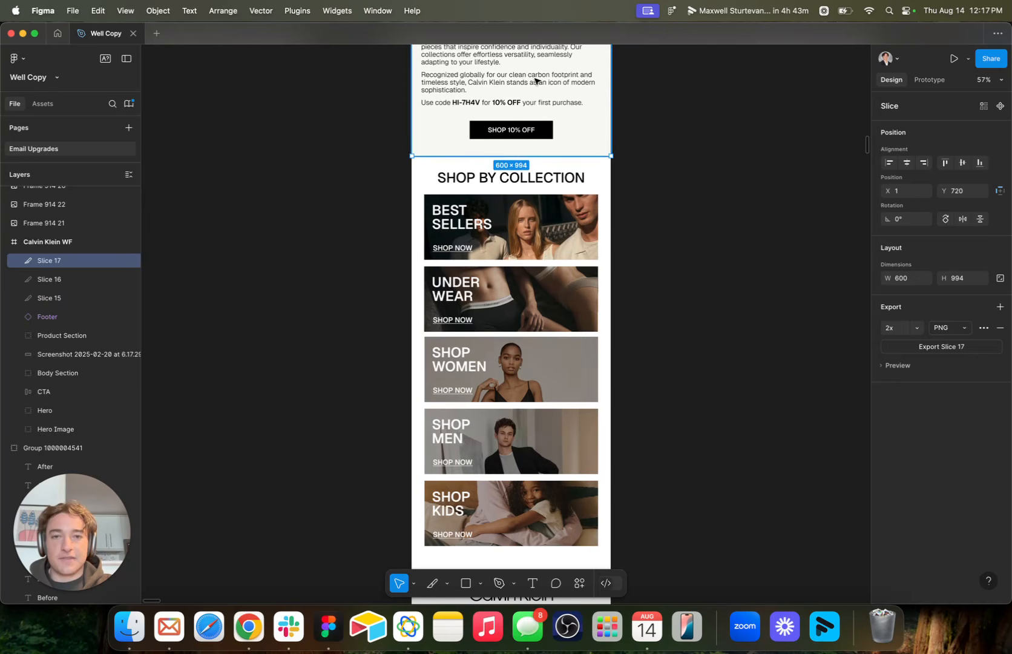
{"action": "left_click_drag", "start_coordinate": [536, 81], "coordinate": [527, 400]}
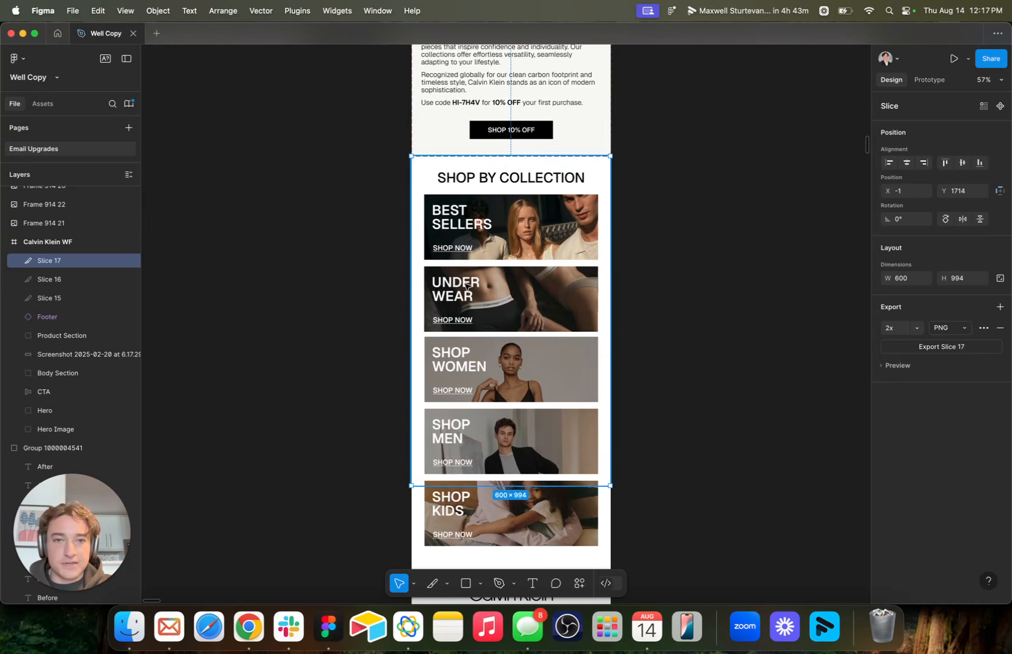
{"action": "key", "text": "Right"}
{"action": "key", "text": "Right"}
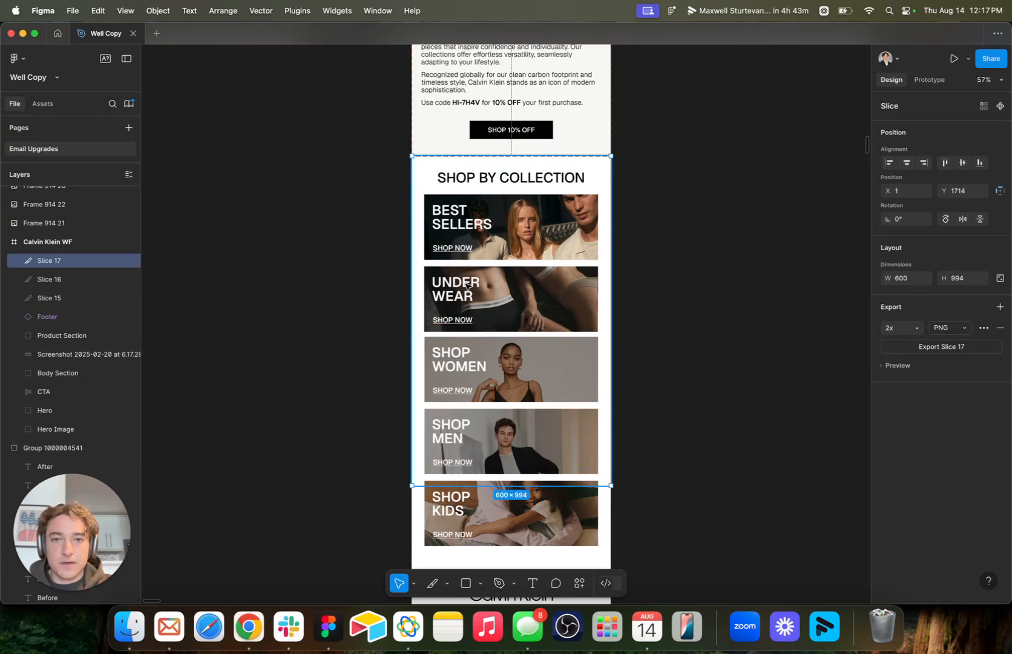
Resize the Shop by Collection slice to 600 × 322 so it ends in the gap beneath the Best Sellers banner.
{"action": "left_click_drag", "start_coordinate": [492, 484], "coordinate": [486, 559]}
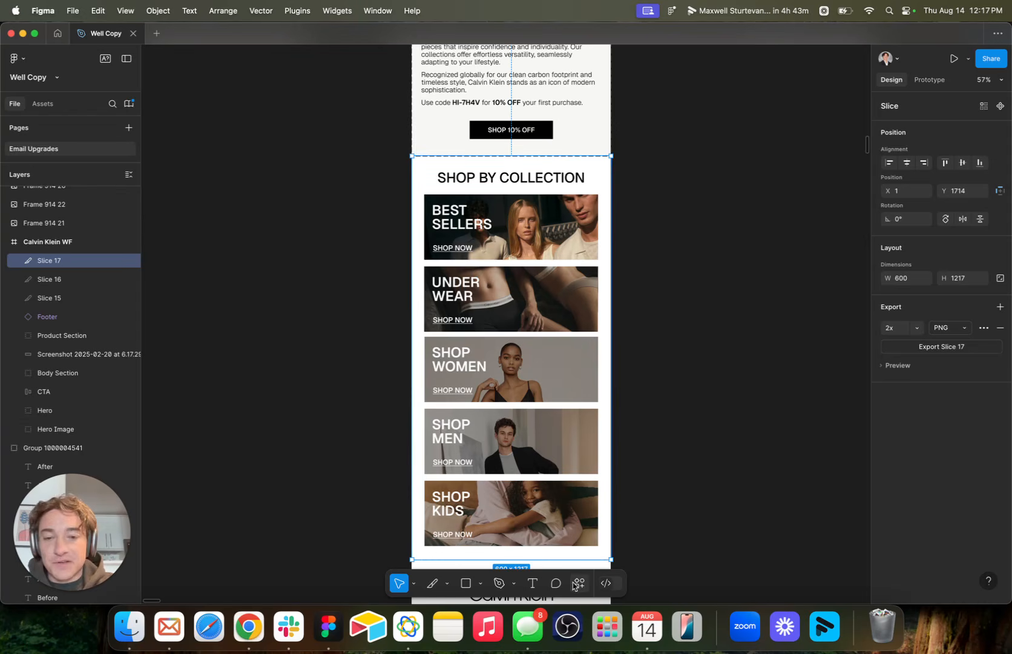
{"action": "left_click_drag", "start_coordinate": [549, 559], "coordinate": [550, 259]}
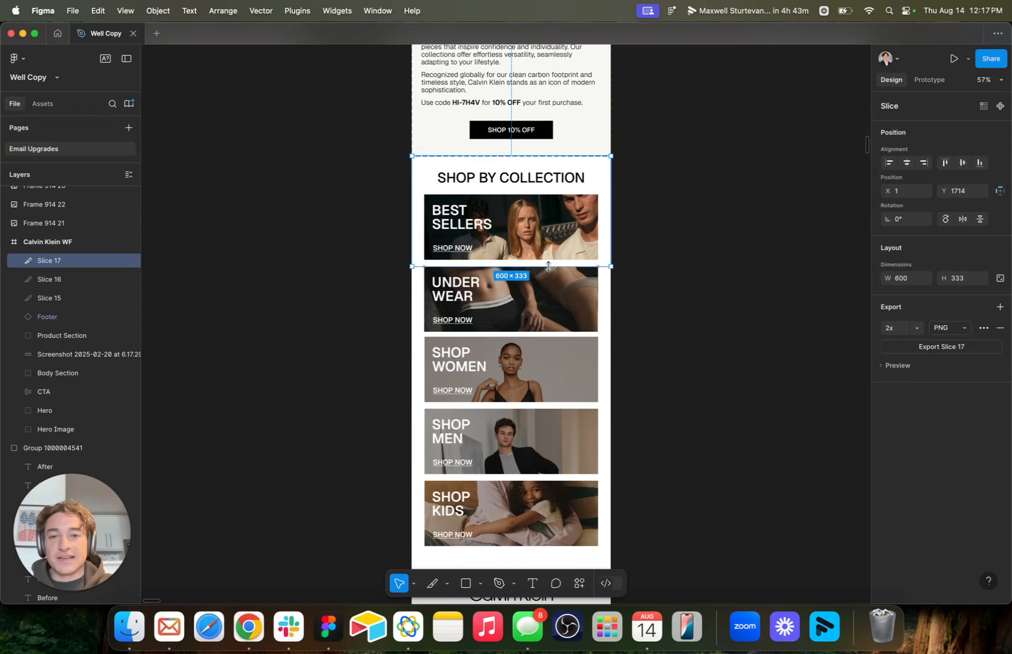
{"action": "scroll", "coordinate": [519, 259], "scroll_direction": "up", "scroll_amount": 2}
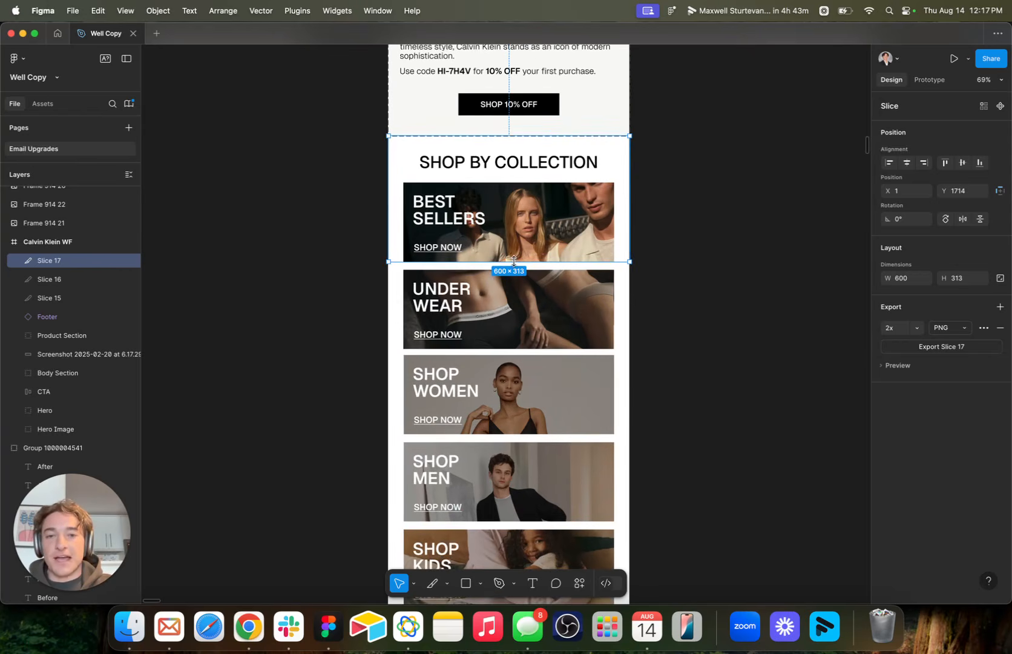
{"action": "left_click_drag", "start_coordinate": [514, 260], "coordinate": [514, 264]}
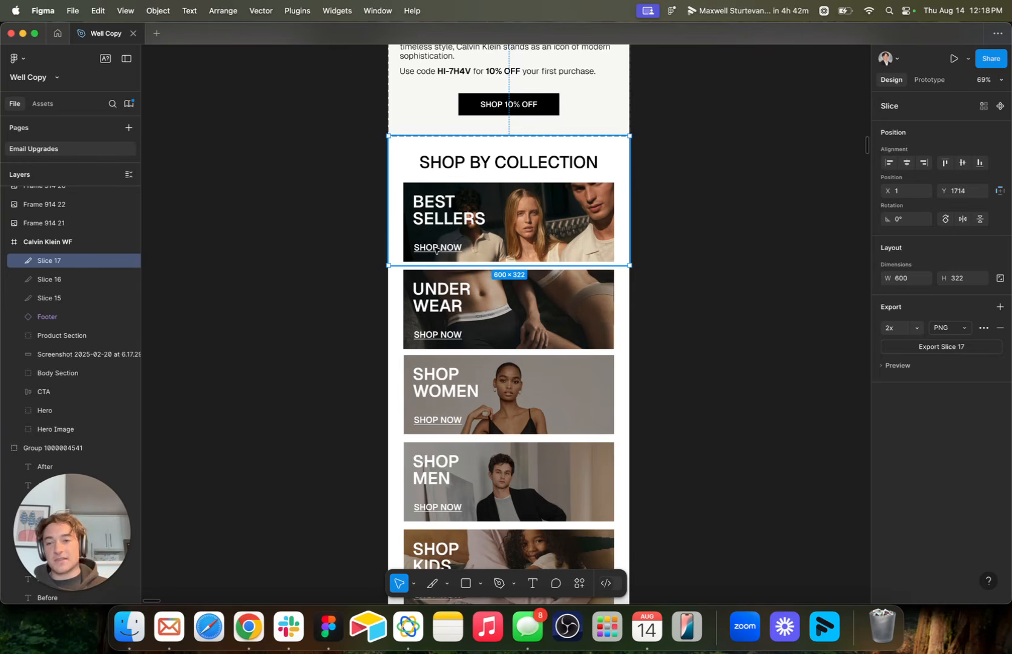
Duplicate the Best Sellers slice, place the copy at Y 2036, and shorten it to 600 × 214 around the Underwear banner.
{"action": "key", "text": "super+d"}
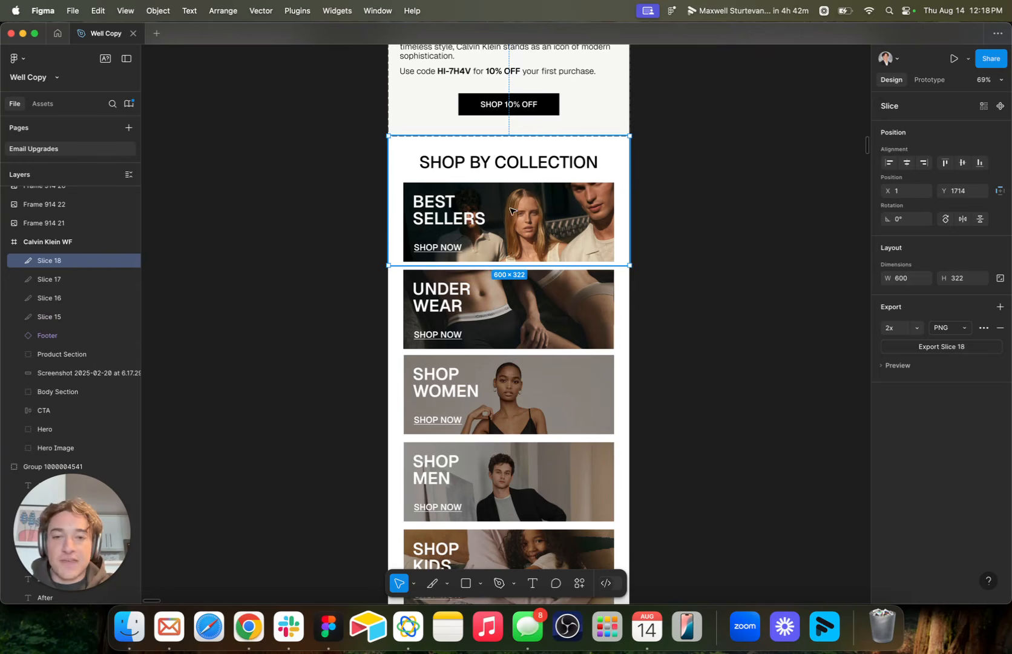
{"action": "left_click_drag", "start_coordinate": [507, 204], "coordinate": [508, 333]}
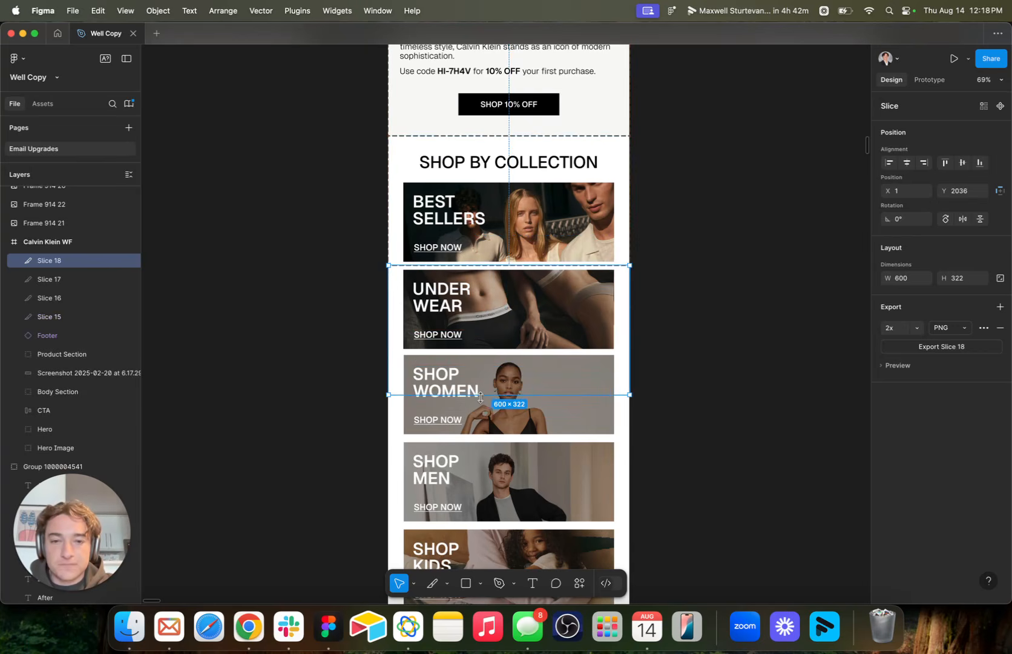
{"action": "left_click_drag", "start_coordinate": [481, 394], "coordinate": [473, 349]}
{"action": "scroll", "coordinate": [478, 353], "scroll_direction": "up", "scroll_amount": 5}
{"action": "scroll", "coordinate": [469, 340], "scroll_direction": "down", "scroll_amount": 4}
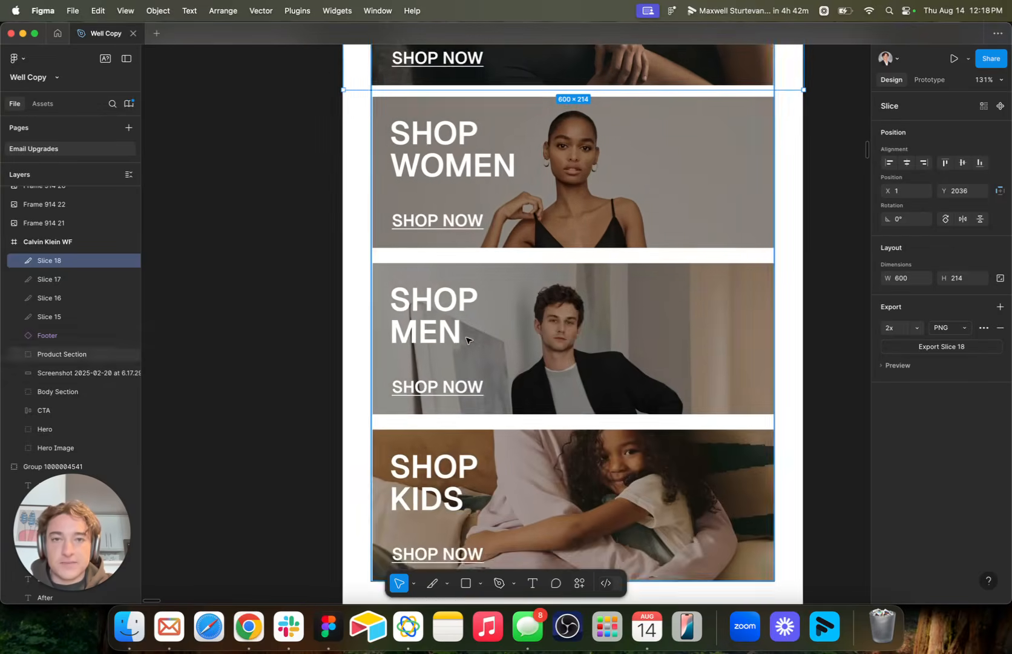
Duplicate the 600 × 214 Underwear slice over the Shop Women banner at Y 2250 and over the Shop Men banner beneath it.
{"action": "scroll", "coordinate": [468, 339], "scroll_direction": "up", "scroll_amount": 1}
{"action": "key", "text": "super+d"}
{"action": "left_click_drag", "start_coordinate": [455, 57], "coordinate": [433, 373]}
{"action": "scroll", "coordinate": [453, 221], "scroll_direction": "down", "scroll_amount": 2}
{"action": "key", "text": "super+d"}
{"action": "scroll", "coordinate": [433, 375], "scroll_direction": "down", "scroll_amount": 5}
{"action": "scroll", "coordinate": [436, 377], "scroll_direction": "up", "scroll_amount": 4}
Add another slice copy over the Shop Kids banner at Y 2678 and extend it to 600 × 289, down to the footer's top edge.
{"action": "key", "text": "super+v"}
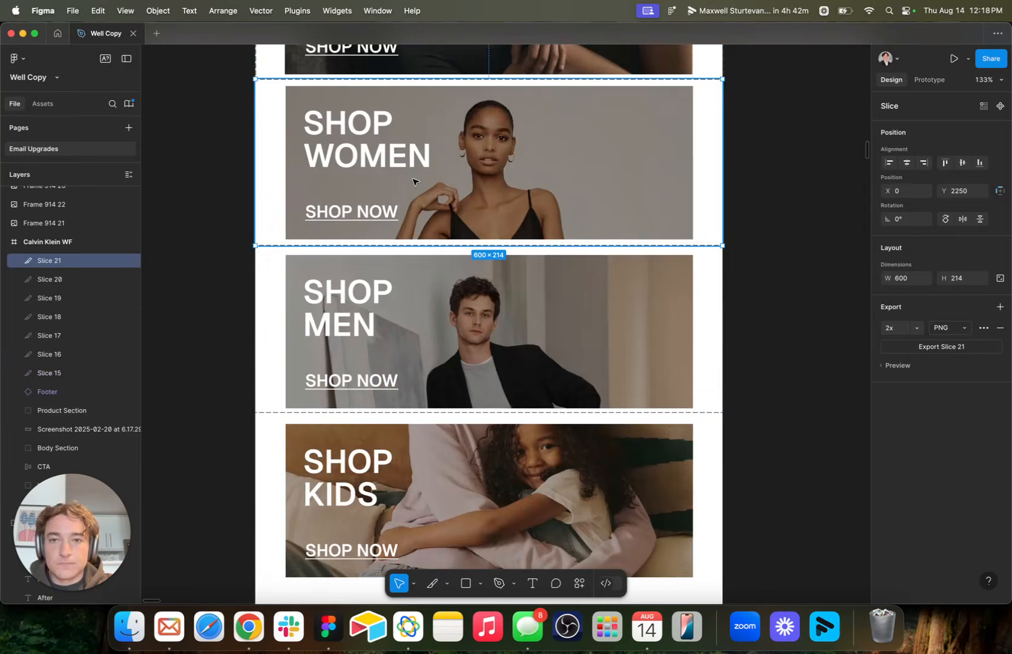
{"action": "mouse_move", "coordinate": [407, 165]}
{"action": "left_mouse_down"}
{"action": "mouse_move", "coordinate": [394, 174]}
{"action": "mouse_move", "coordinate": [407, 145]}
{"action": "left_mouse_up"}
{"action": "scroll", "coordinate": [400, 170], "scroll_direction": "down", "scroll_amount": 6}
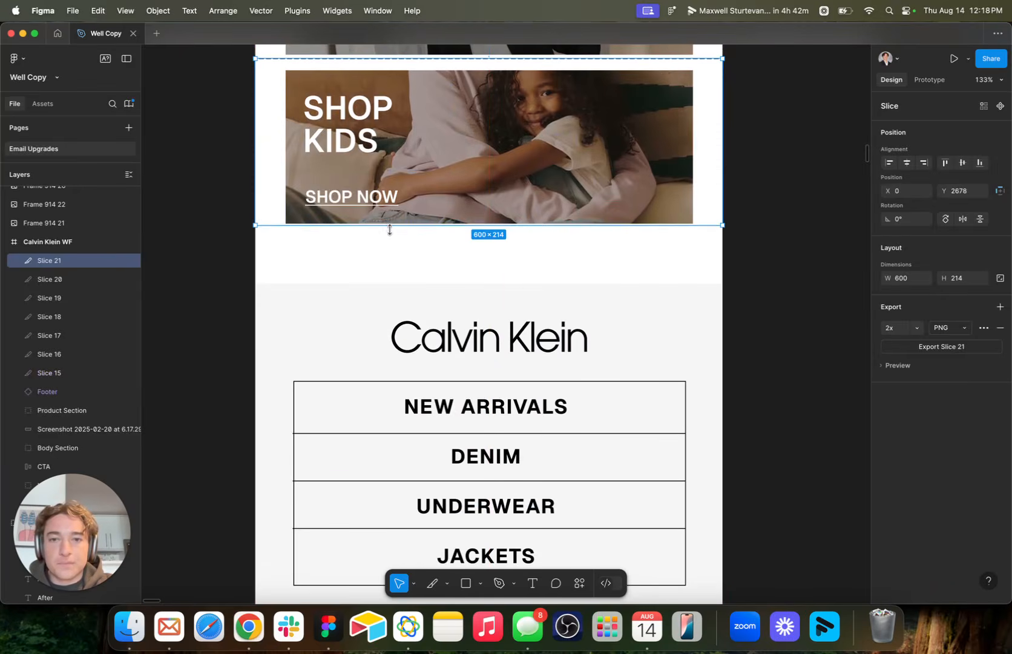
{"action": "left_click_drag", "start_coordinate": [389, 225], "coordinate": [386, 283]}
Duplicate the Shop Kids slice onto the footer at Y 2967 and extend it to 600 × 413, ending between the Jackets link and the social icons.
{"action": "scroll", "coordinate": [387, 283], "scroll_direction": "down", "scroll_amount": 5}
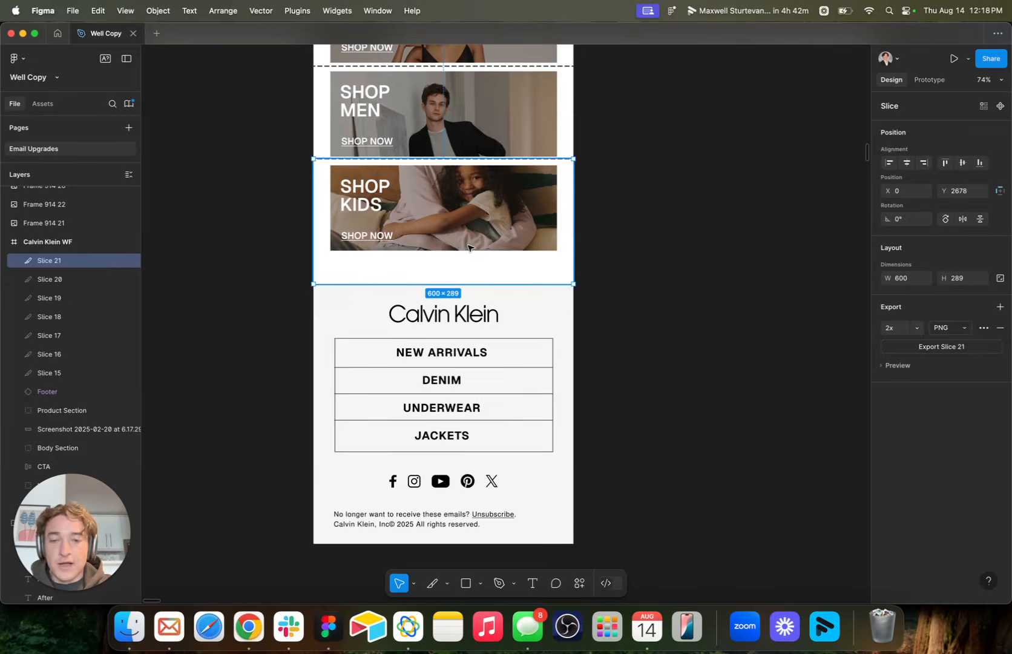
{"action": "scroll", "coordinate": [469, 246], "scroll_direction": "up", "scroll_amount": 2}
{"action": "left_click_drag", "start_coordinate": [467, 236], "coordinate": [465, 379], "text": "alt"}
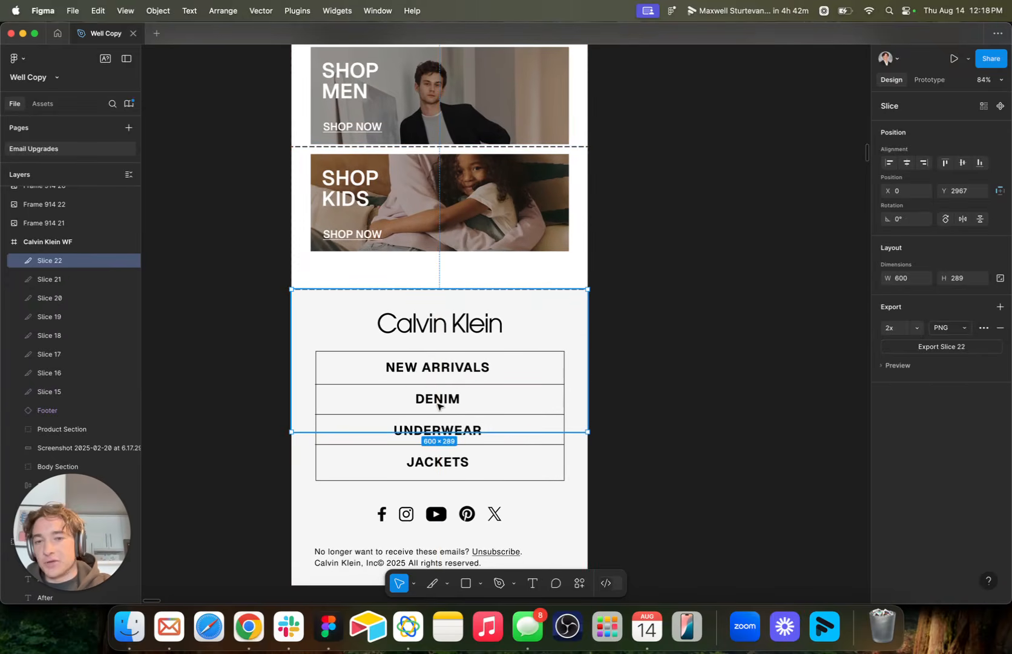
{"action": "left_click_drag", "start_coordinate": [438, 432], "coordinate": [434, 492]}
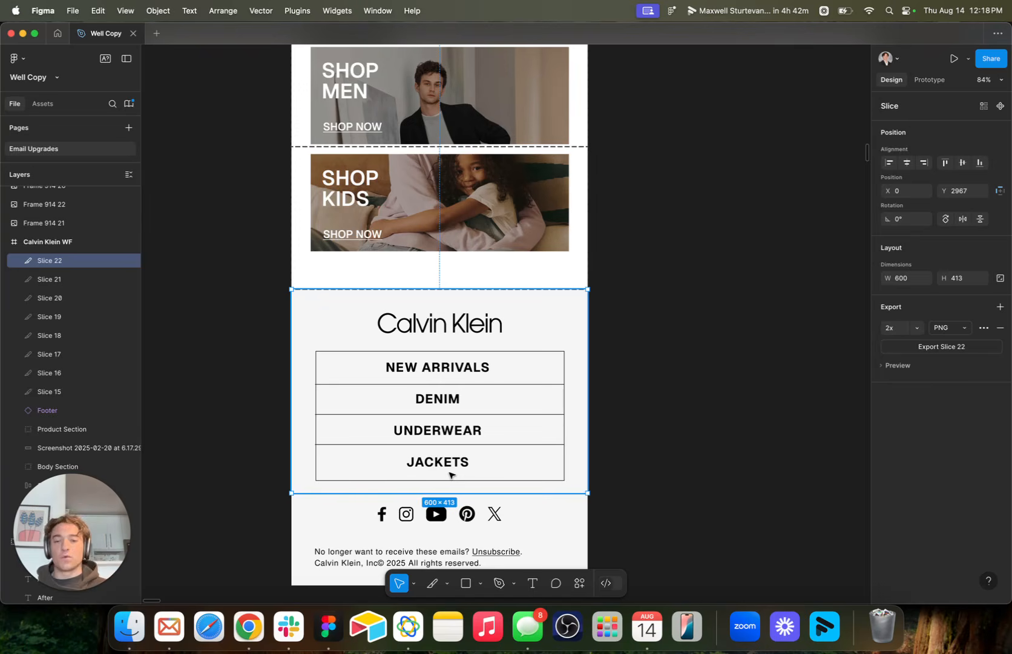
Select all eight slices, Slice 15 through Slice 22, and export them together as 2x PNGs to the Downloads folder.
{"action": "scroll", "coordinate": [445, 475], "scroll_direction": "down", "scroll_amount": 4}
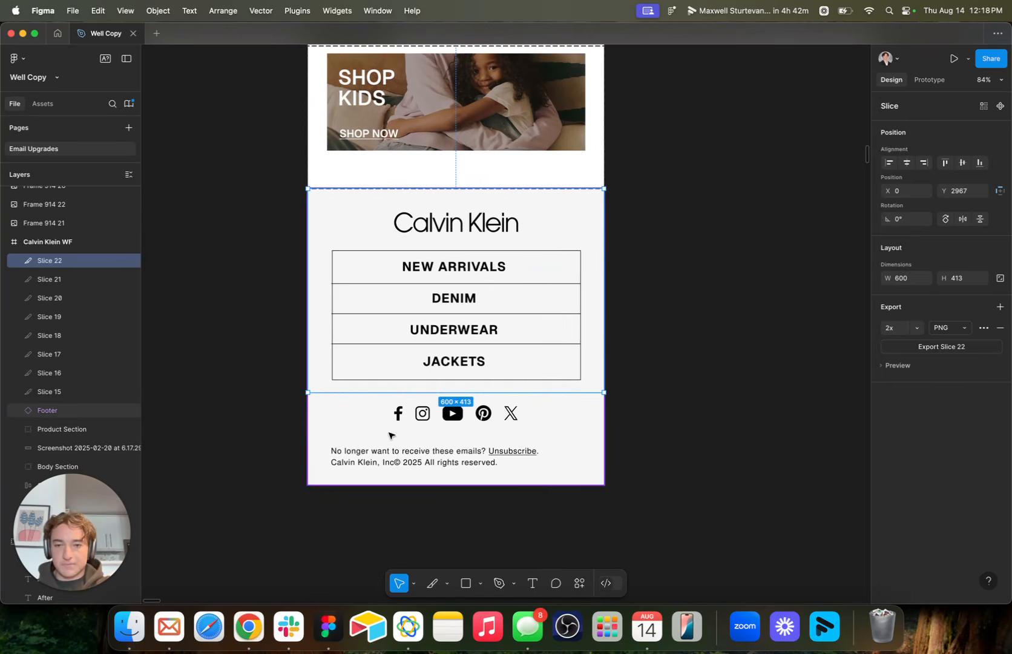
{"action": "scroll", "coordinate": [391, 436], "scroll_direction": "down", "scroll_amount": 3}
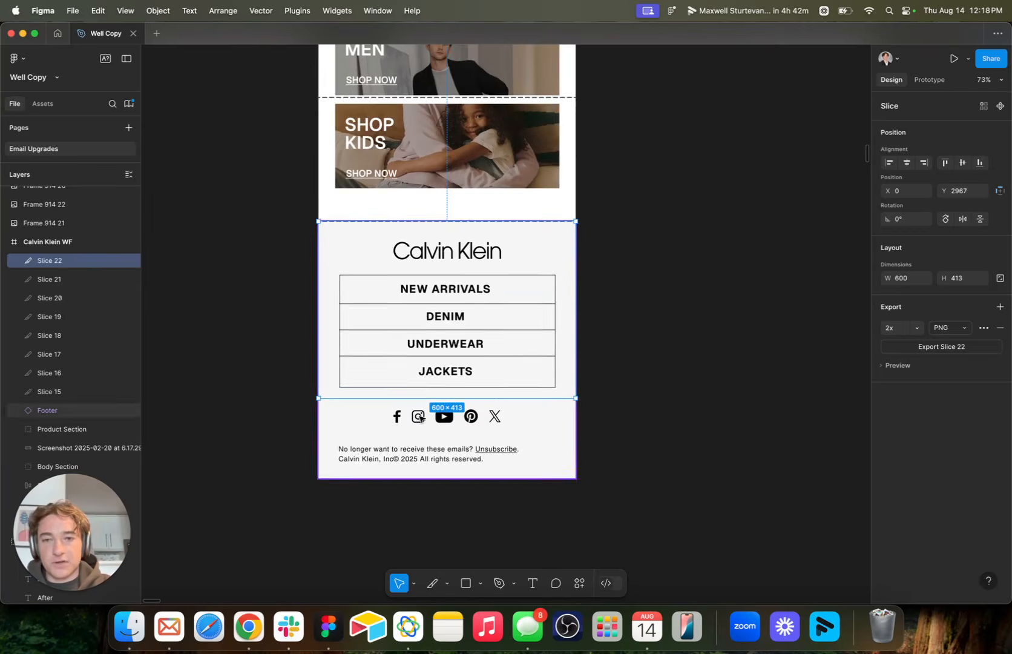
{"action": "scroll", "coordinate": [451, 283], "scroll_direction": "up", "scroll_amount": 4}
{"action": "left_click", "coordinate": [83, 391]}
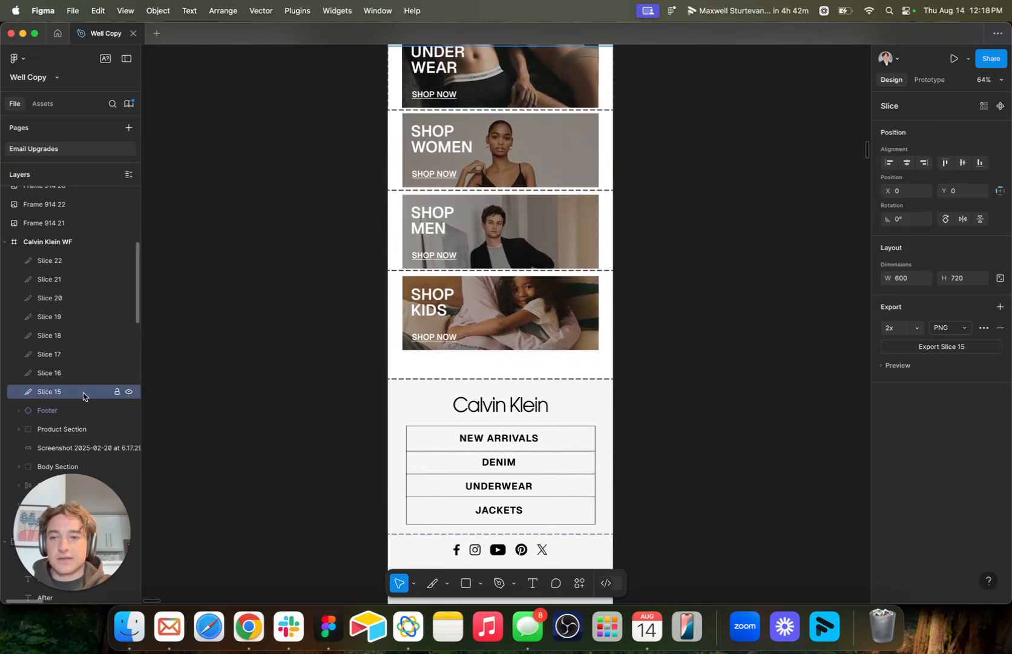
{"action": "scroll", "coordinate": [468, 287], "scroll_direction": "up", "scroll_amount": 4}
{"action": "scroll", "coordinate": [468, 287], "scroll_direction": "down", "scroll_amount": 5}
{"action": "scroll", "coordinate": [520, 242], "scroll_direction": "up", "scroll_amount": 5}
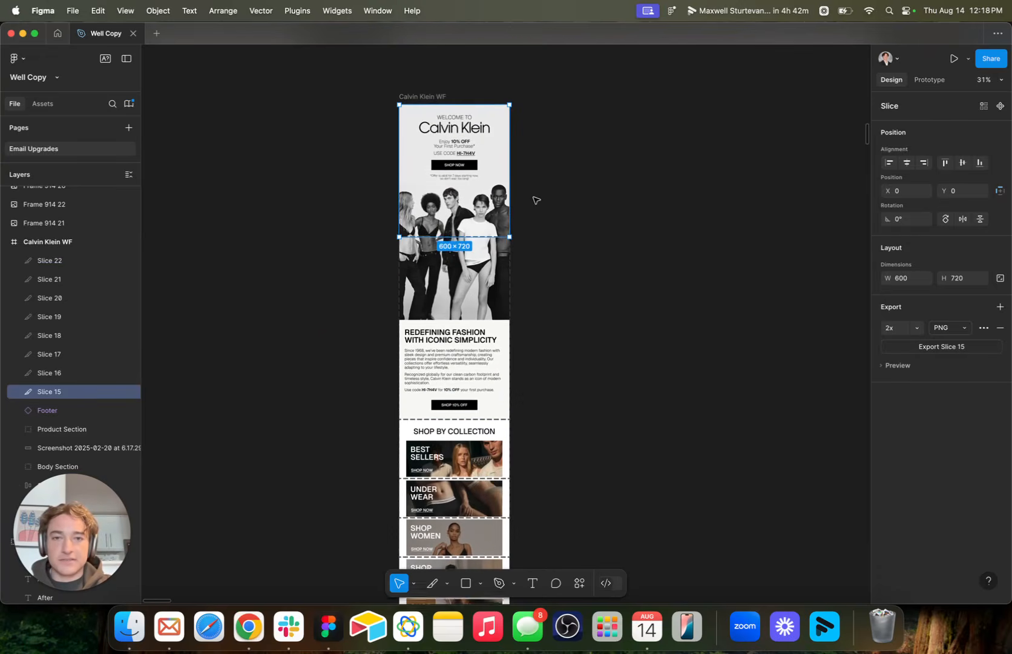
{"action": "left_click", "coordinate": [539, 200]}
{"action": "left_click", "coordinate": [80, 392]}
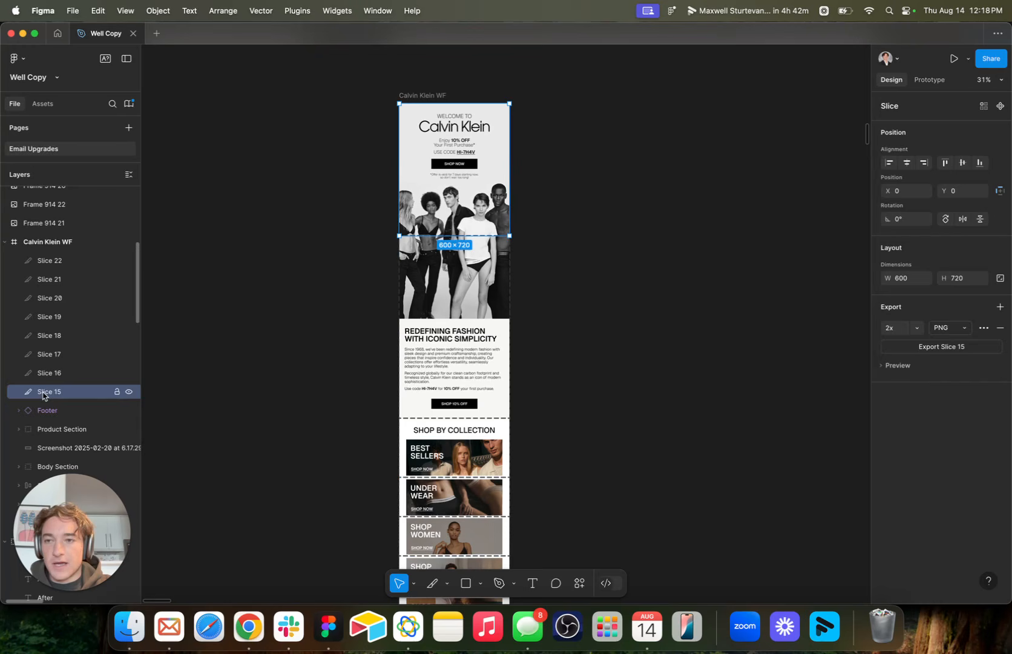
{"action": "left_click", "coordinate": [79, 261], "text": "shift"}
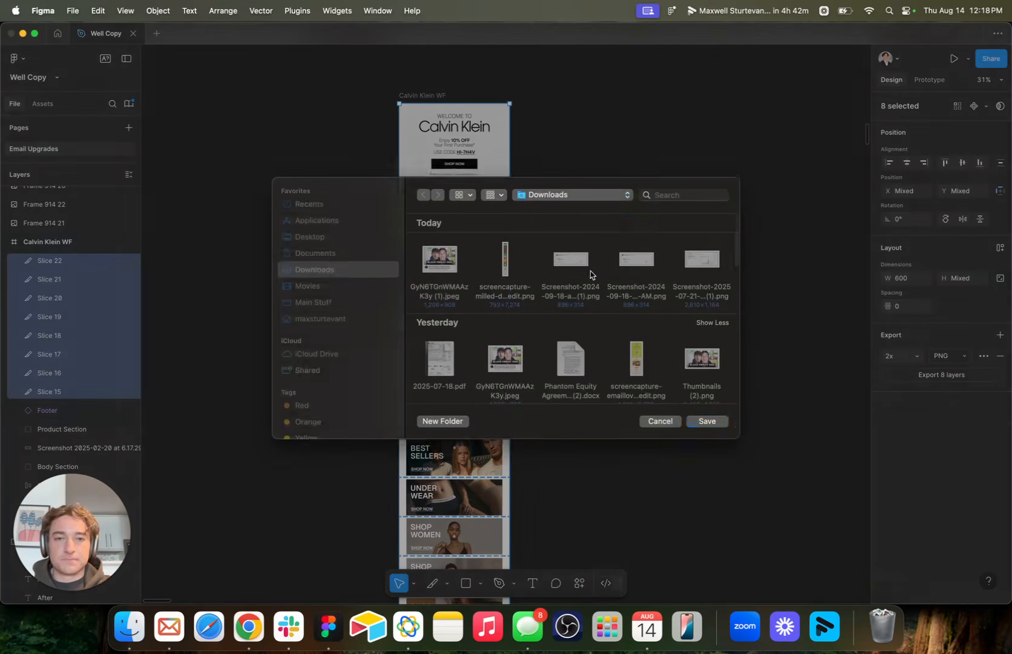
{"action": "left_click", "coordinate": [708, 427]}
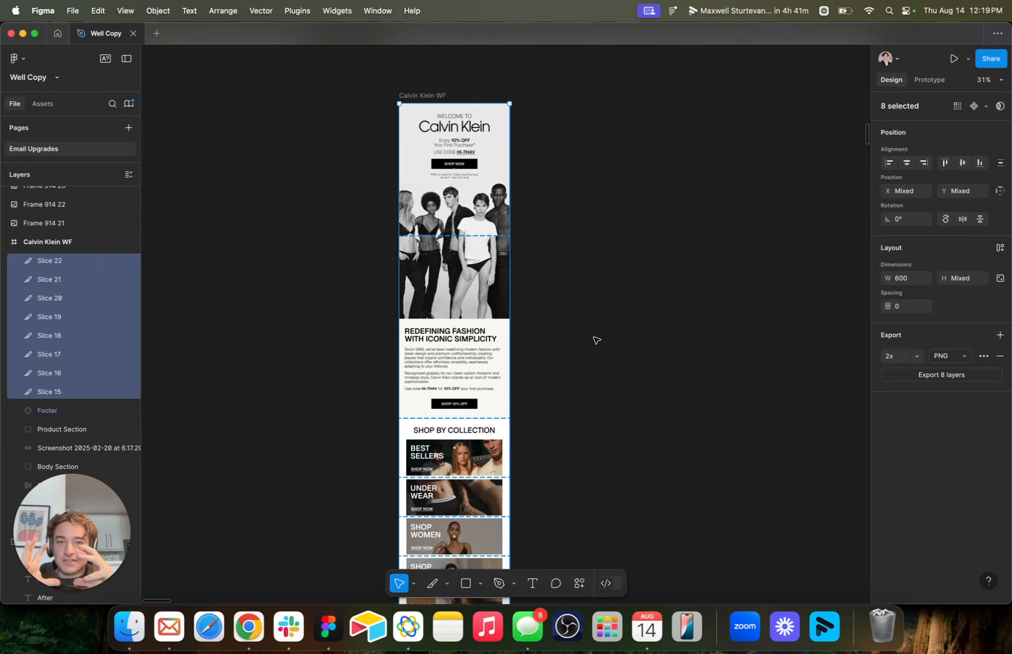
Switch to iLoveIMG's Compress Image page in Chrome and open its image picker.
{"action": "left_click", "coordinate": [251, 627]}
{"action": "left_click", "coordinate": [419, 40]}
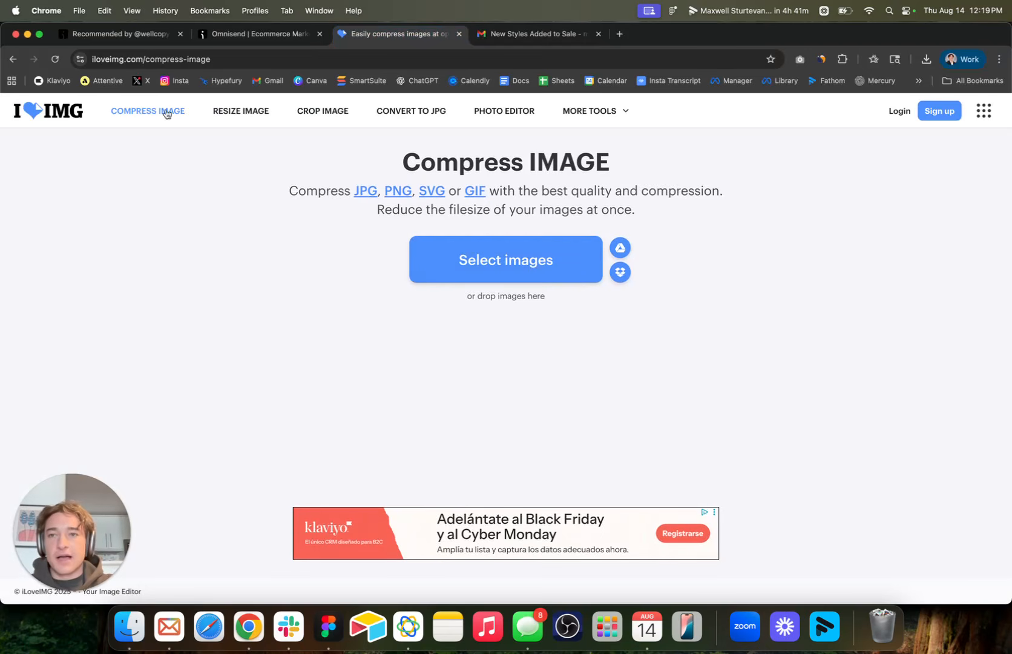
{"action": "left_click", "coordinate": [473, 254]}
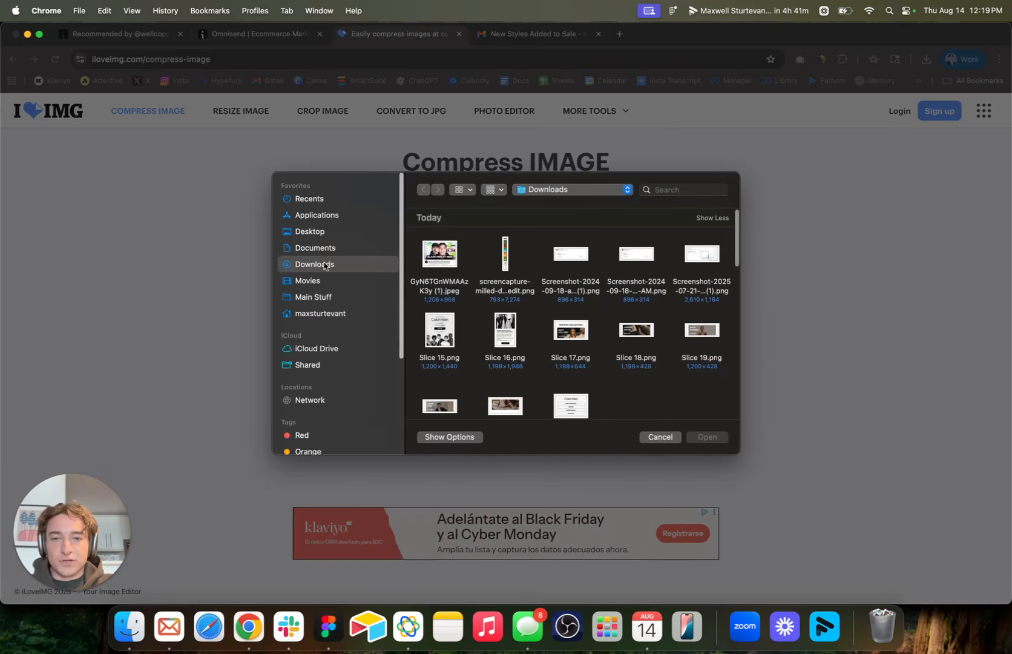
Select Slice 15.png through Slice 21.png in the Downloads folder and load them for compression.
{"action": "scroll", "coordinate": [543, 294], "scroll_direction": "down", "scroll_amount": 1}
{"action": "scroll", "coordinate": [543, 294], "scroll_direction": "down", "scroll_amount": 1}
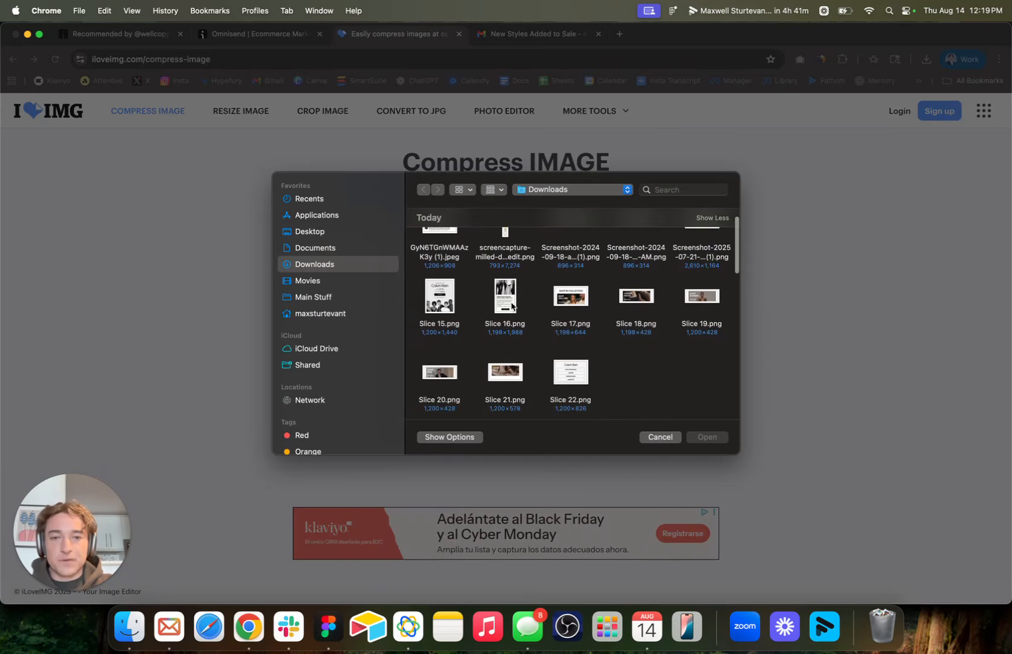
{"action": "scroll", "coordinate": [460, 299], "scroll_direction": "up", "scroll_amount": 1}
{"action": "left_click", "coordinate": [435, 334]}
{"action": "left_click", "coordinate": [511, 335], "text": "shift"}
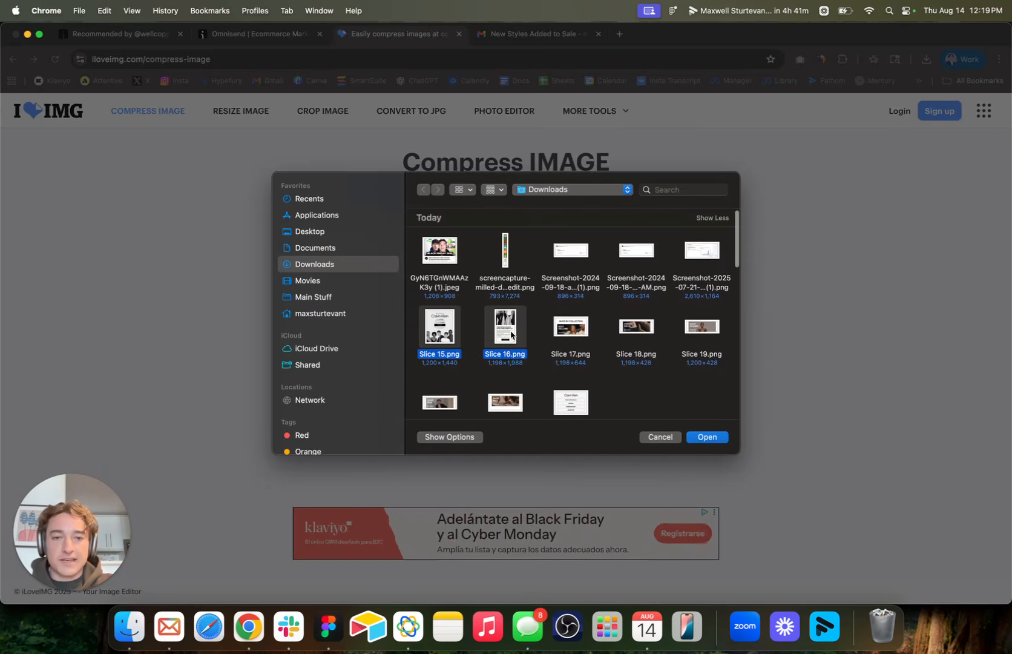
{"action": "left_click", "coordinate": [593, 334], "text": "shift"}
{"action": "left_click", "coordinate": [652, 331], "text": "shift"}
{"action": "left_click", "coordinate": [708, 330], "text": "shift"}
{"action": "scroll", "coordinate": [709, 323], "scroll_direction": "down", "scroll_amount": 1}
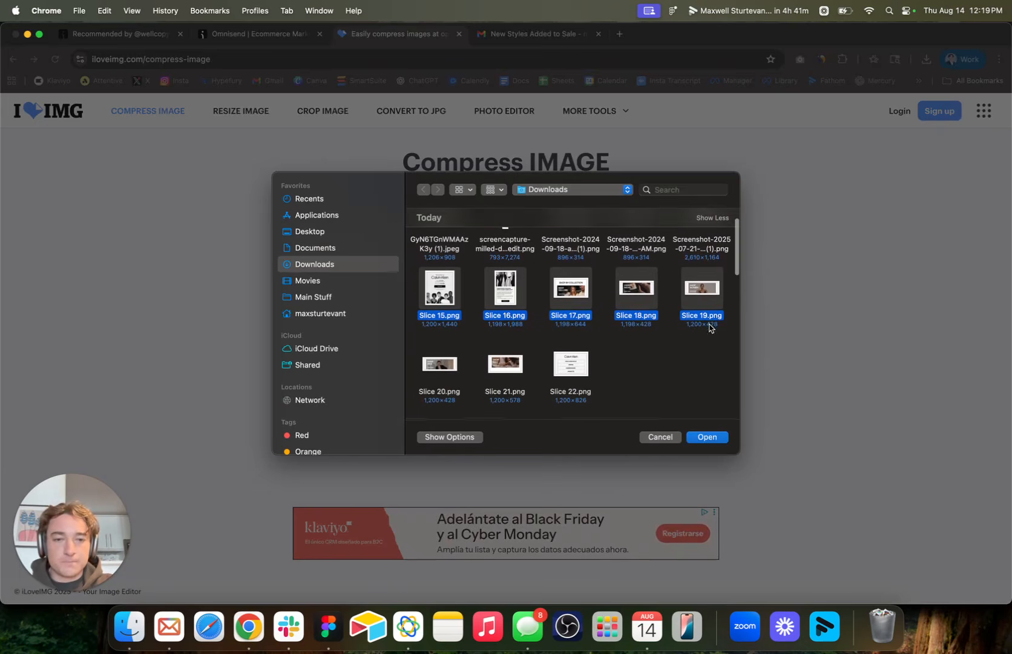
{"action": "left_click", "coordinate": [438, 371], "text": "shift"}
{"action": "left_click", "coordinate": [503, 371], "text": "shift"}
{"action": "left_click", "coordinate": [707, 437]}
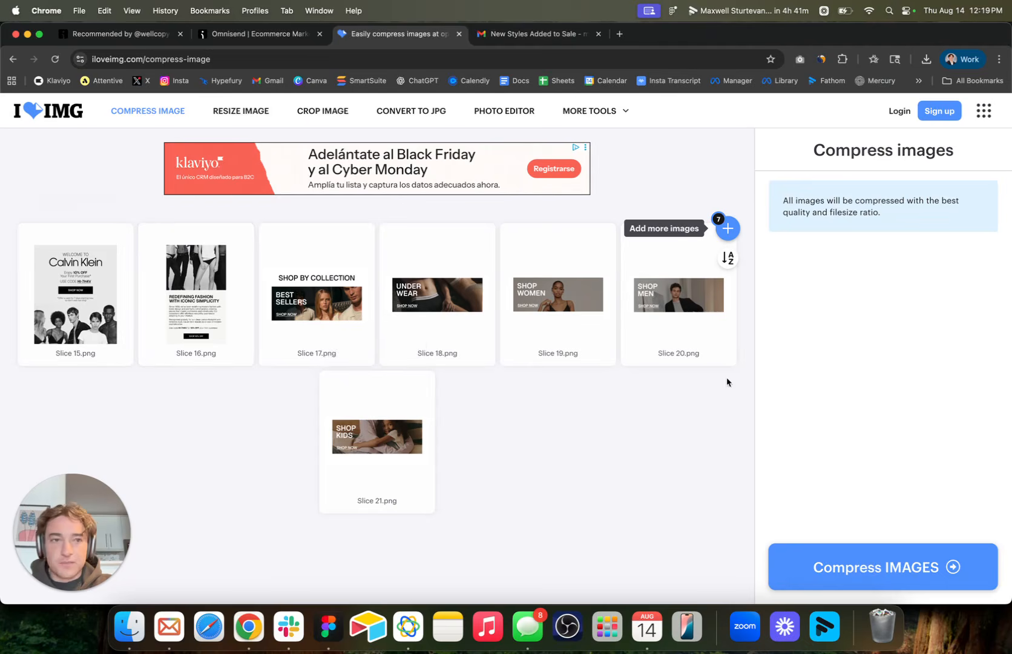
Compress the loaded slice images and download the compressed files.
{"action": "left_click", "coordinate": [872, 566]}
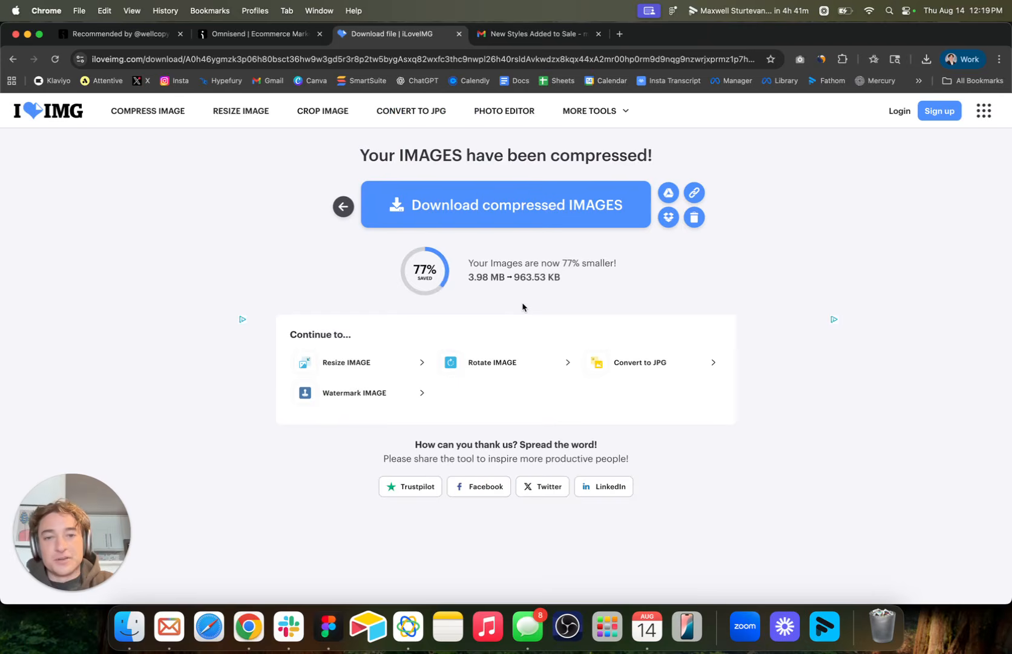
{"action": "left_click_drag", "start_coordinate": [500, 275], "coordinate": [464, 279]}
{"action": "left_click_drag", "start_coordinate": [583, 279], "coordinate": [630, 262]}
{"action": "left_click", "coordinate": [541, 206]}
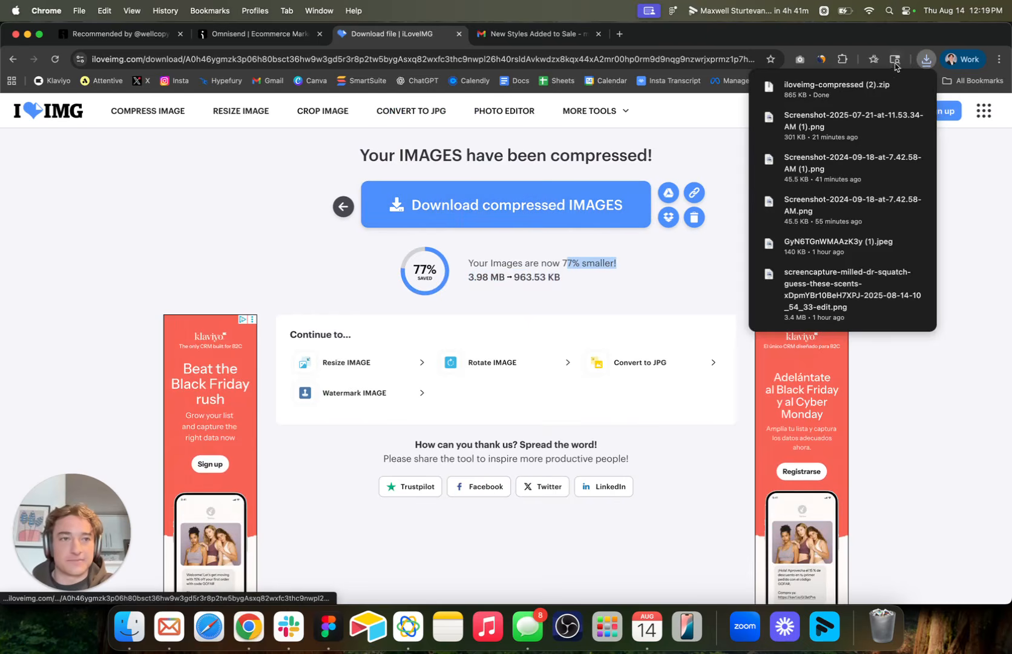
Open the downloaded iloveimg-compressed (2) archive and view the compressed Slice 15.png.
{"action": "left_click", "coordinate": [862, 89]}
{"action": "double_click", "coordinate": [713, 287]}
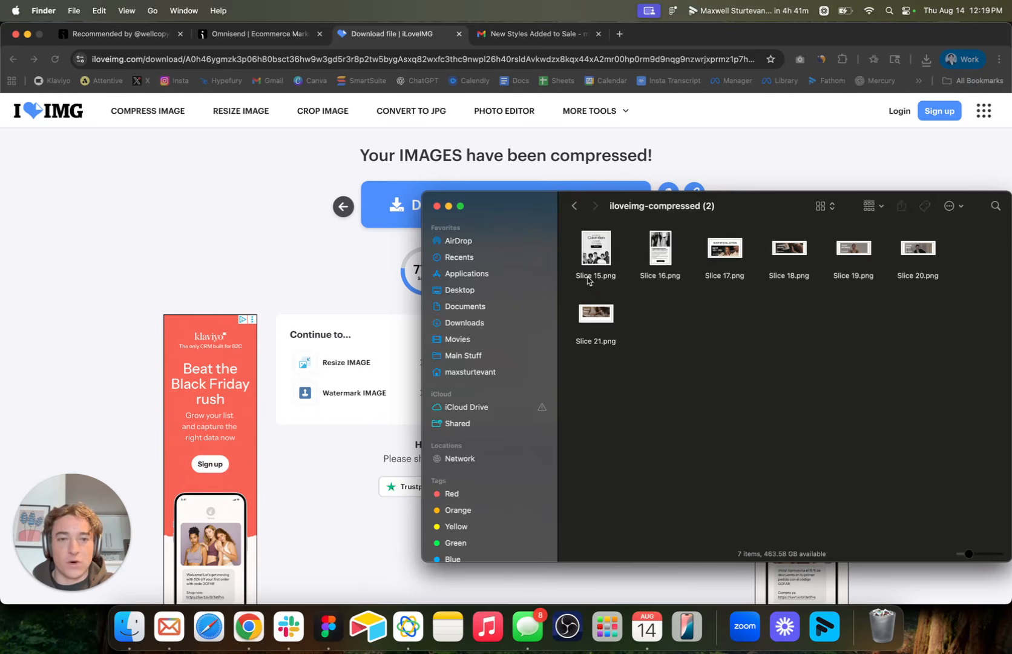
{"action": "double_click", "coordinate": [587, 280]}
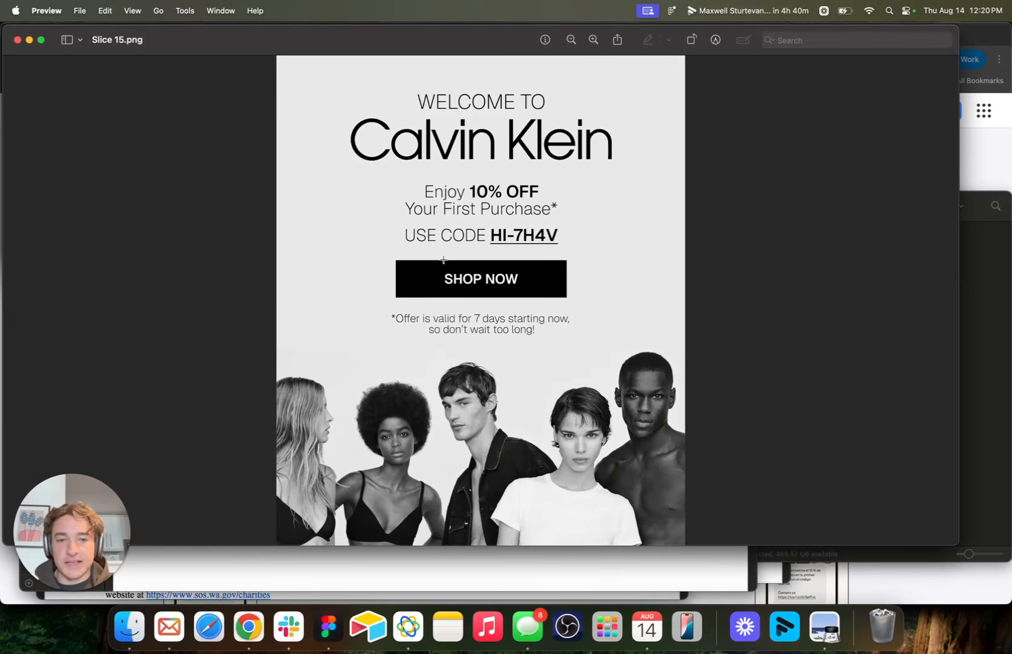
Switch to Omnisend in Chrome and close the blank email settings form to return to the Campaigns list.
{"action": "left_click", "coordinate": [249, 626]}
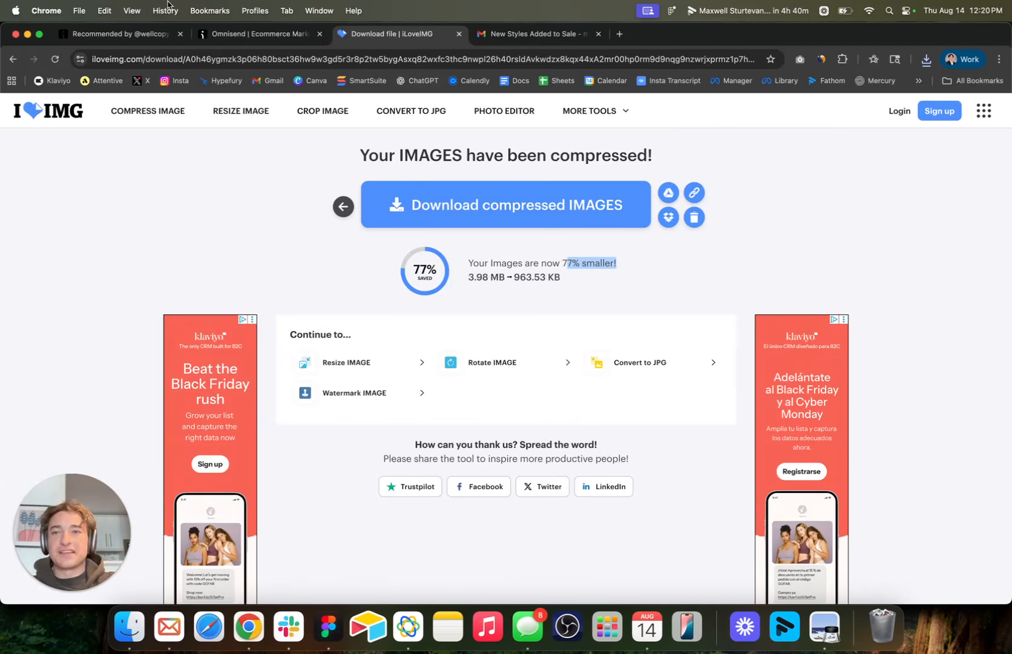
{"action": "left_click", "coordinate": [145, 39]}
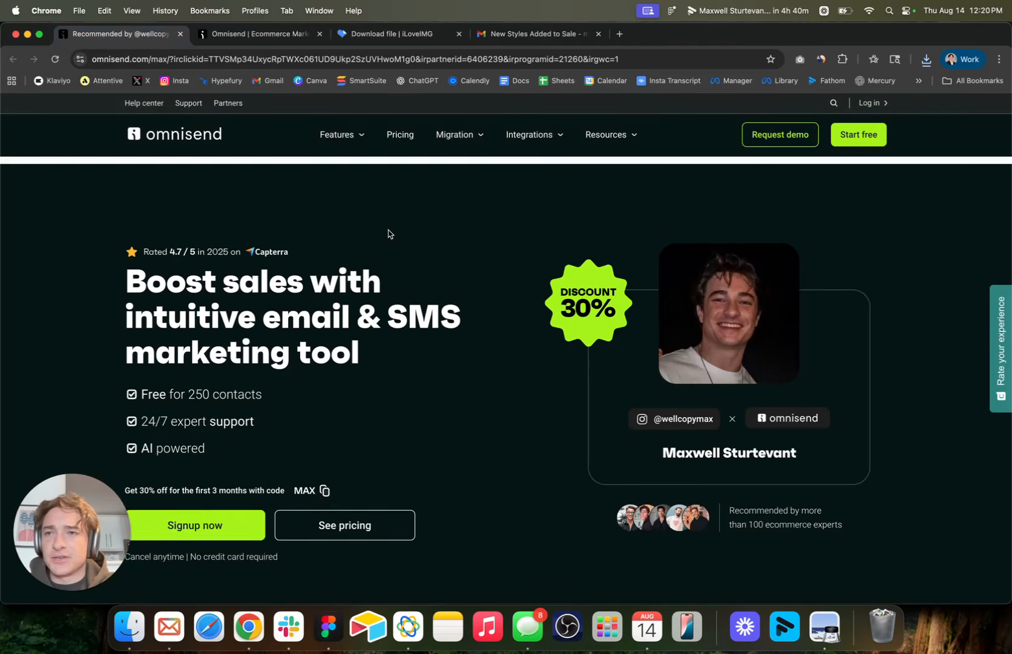
{"action": "left_click", "coordinate": [296, 34]}
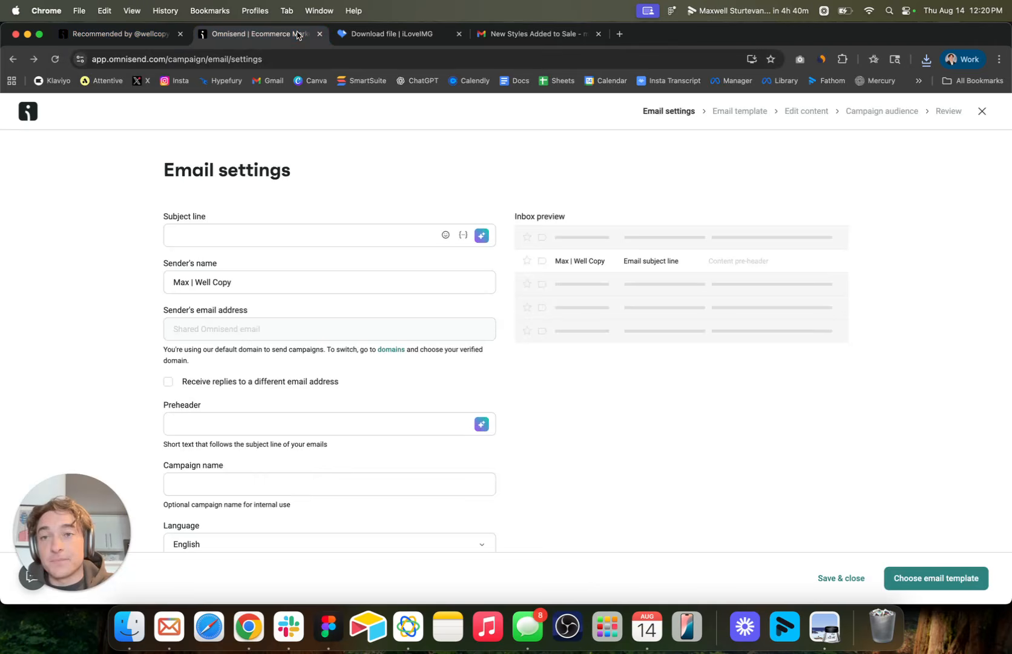
{"action": "left_click", "coordinate": [289, 239]}
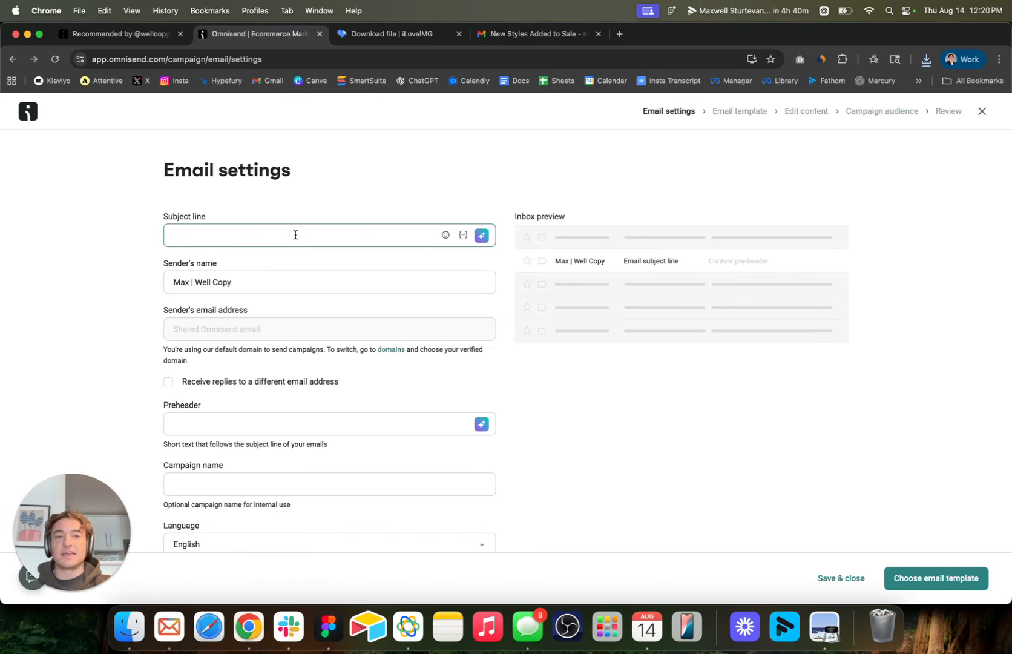
{"action": "left_click", "coordinate": [982, 111]}
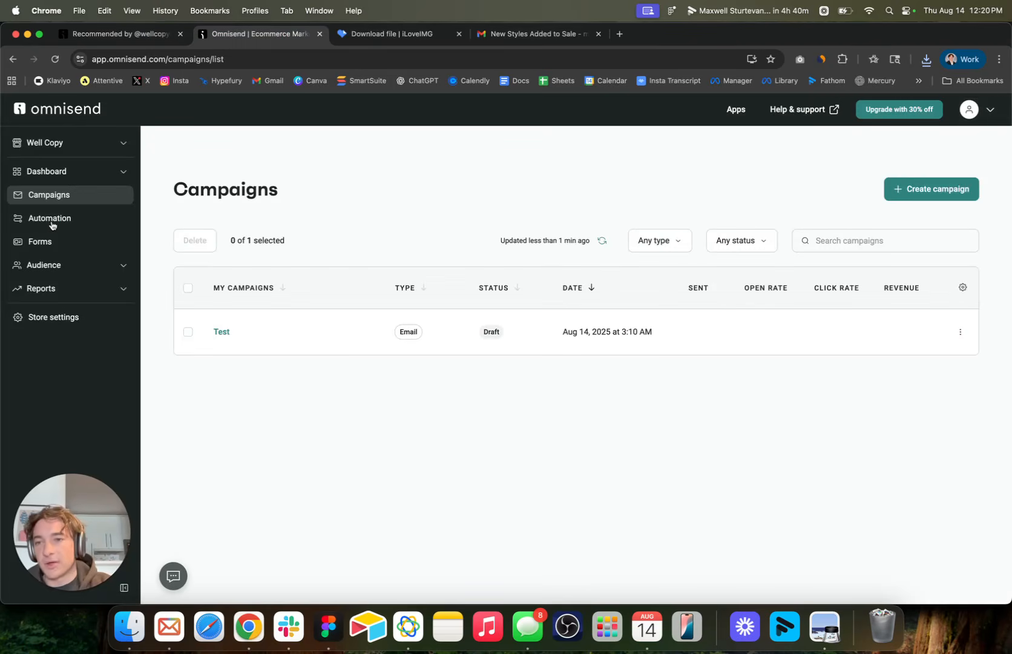
{"action": "left_click", "coordinate": [24, 379]}
{"action": "left_click", "coordinate": [92, 194]}
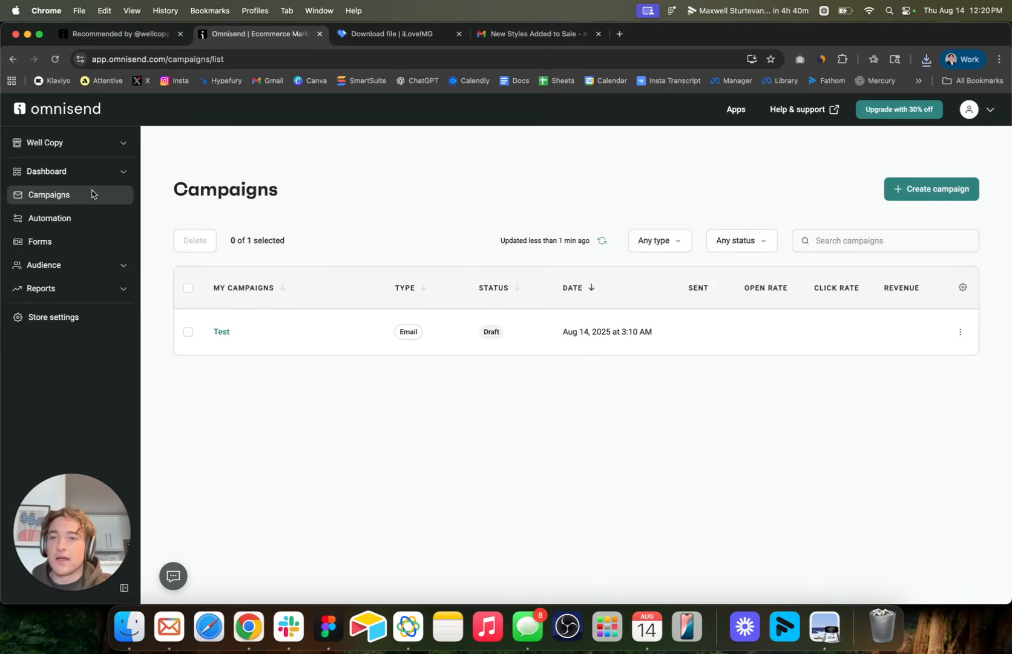
Create a regular email campaign and set its subject line to "Test".
{"action": "left_click", "coordinate": [903, 190]}
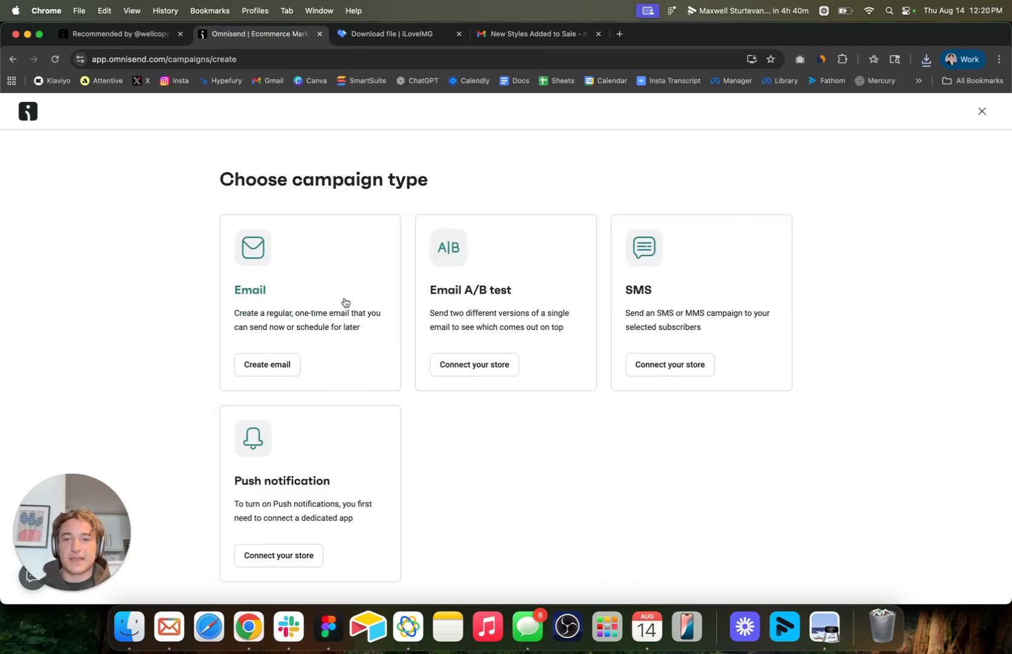
{"action": "left_click", "coordinate": [273, 362]}
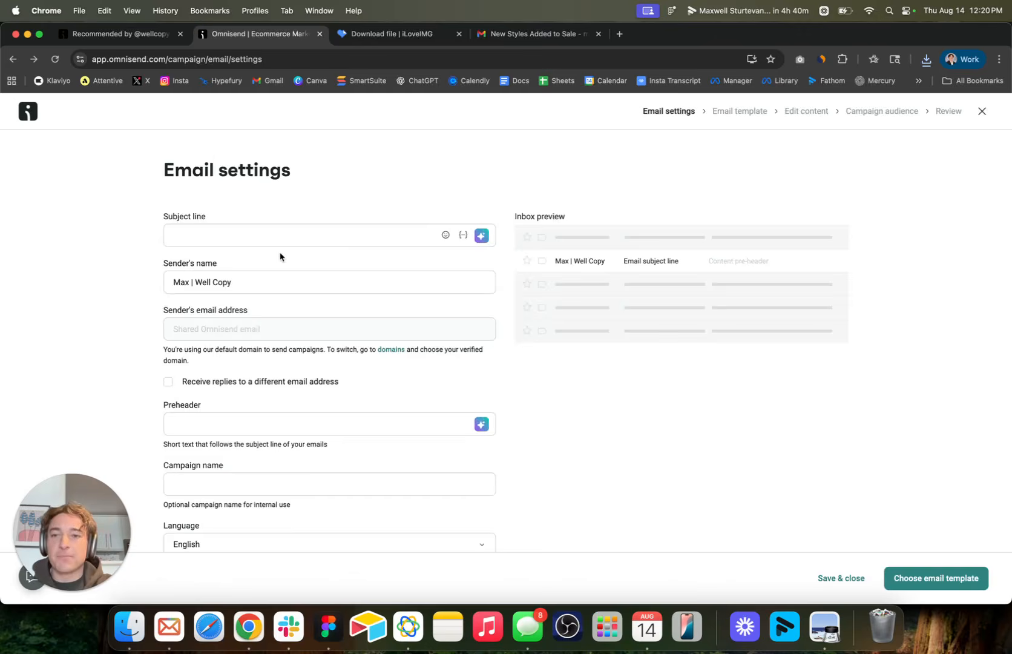
{"action": "left_click", "coordinate": [270, 236]}
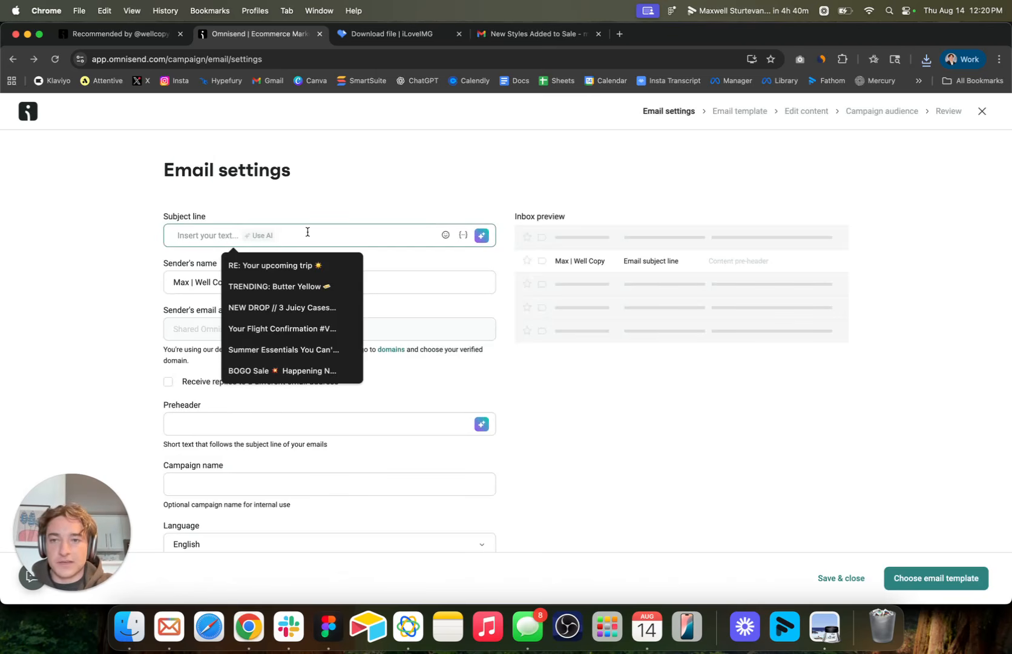
{"action": "type", "text": "Test"}
{"action": "triple_click", "coordinate": [192, 283]}
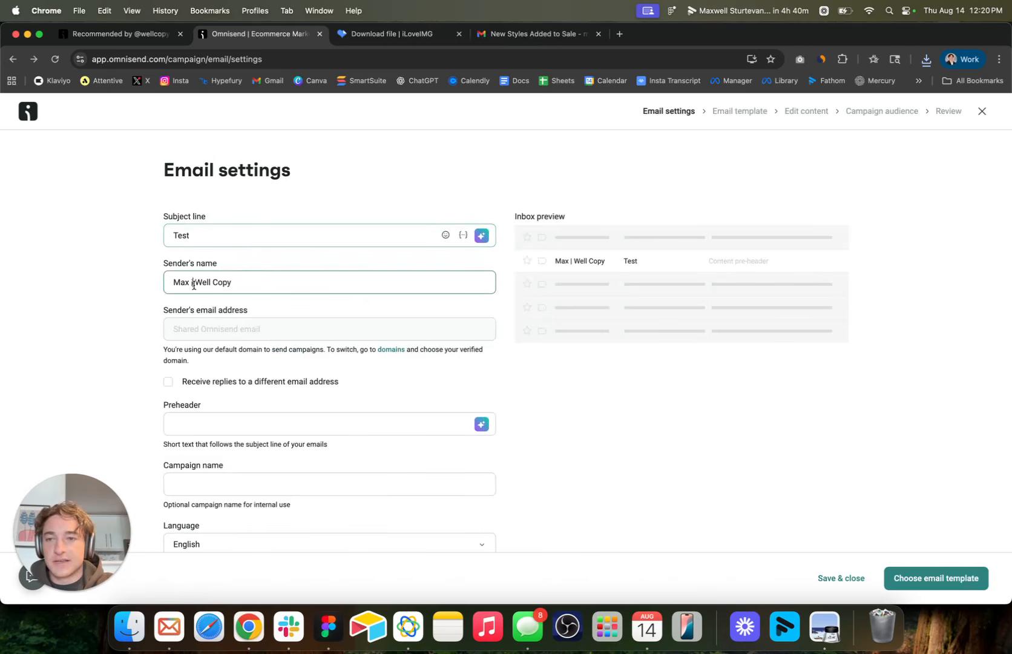
Set the campaign's preheader to "Buy my stuff!".
{"action": "scroll", "coordinate": [194, 284], "scroll_direction": "down", "scroll_amount": 2}
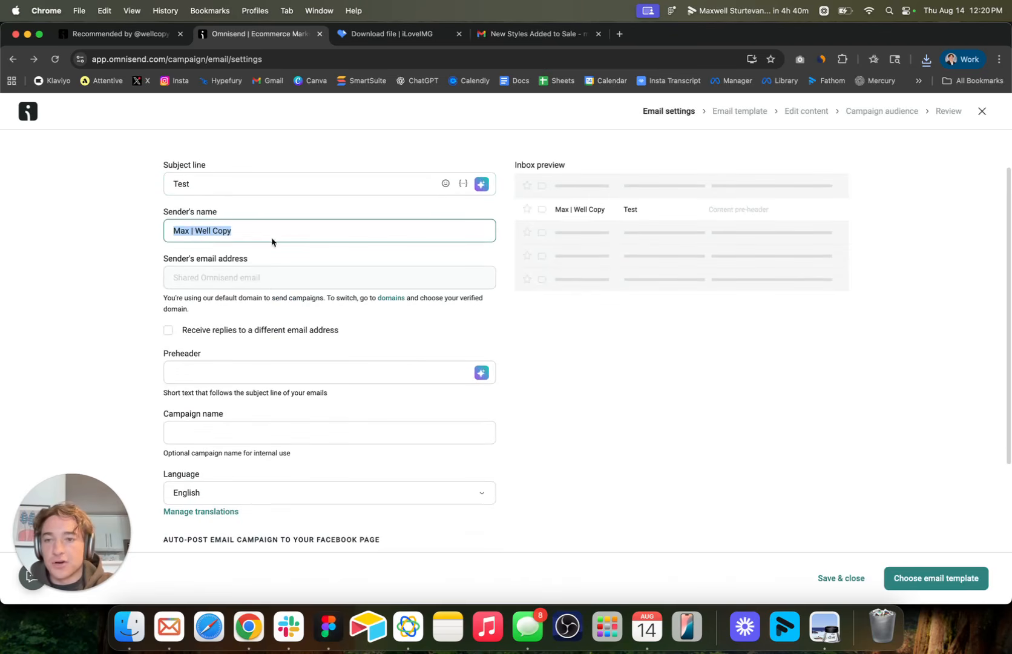
{"action": "scroll", "coordinate": [236, 283], "scroll_direction": "down", "scroll_amount": 1}
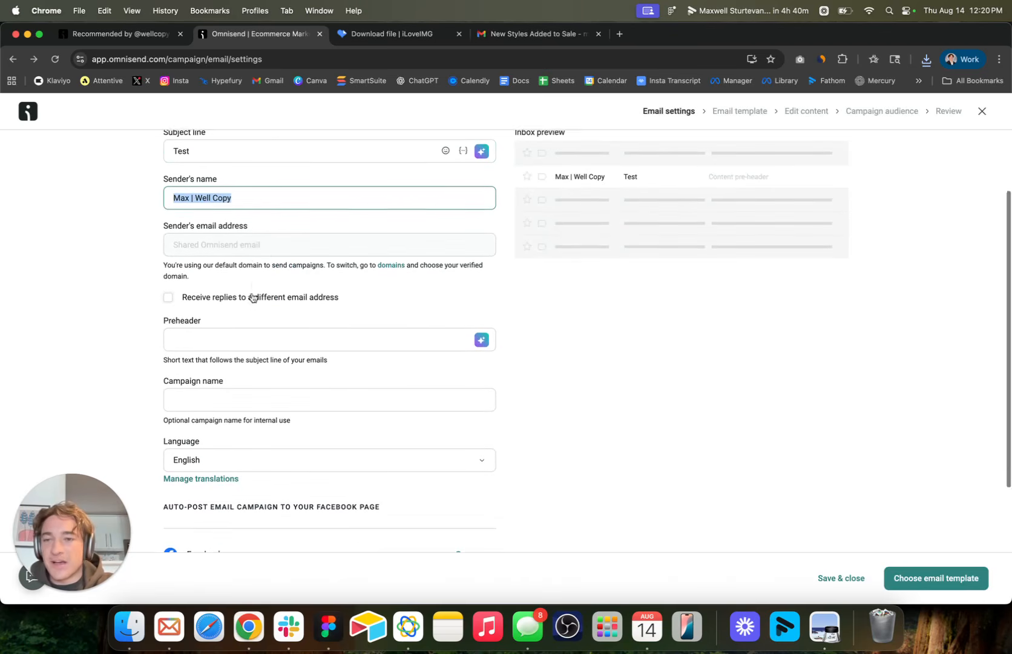
{"action": "left_click", "coordinate": [214, 343]}
{"action": "scroll", "coordinate": [250, 339], "scroll_direction": "up", "scroll_amount": 1}
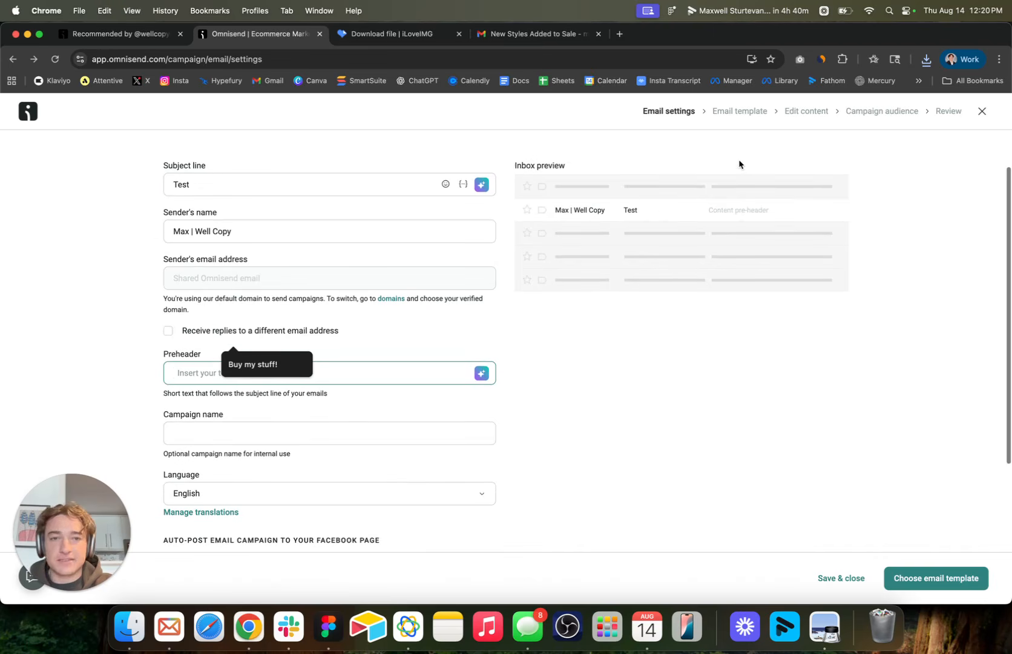
{"action": "type", "text": "Buy n"}
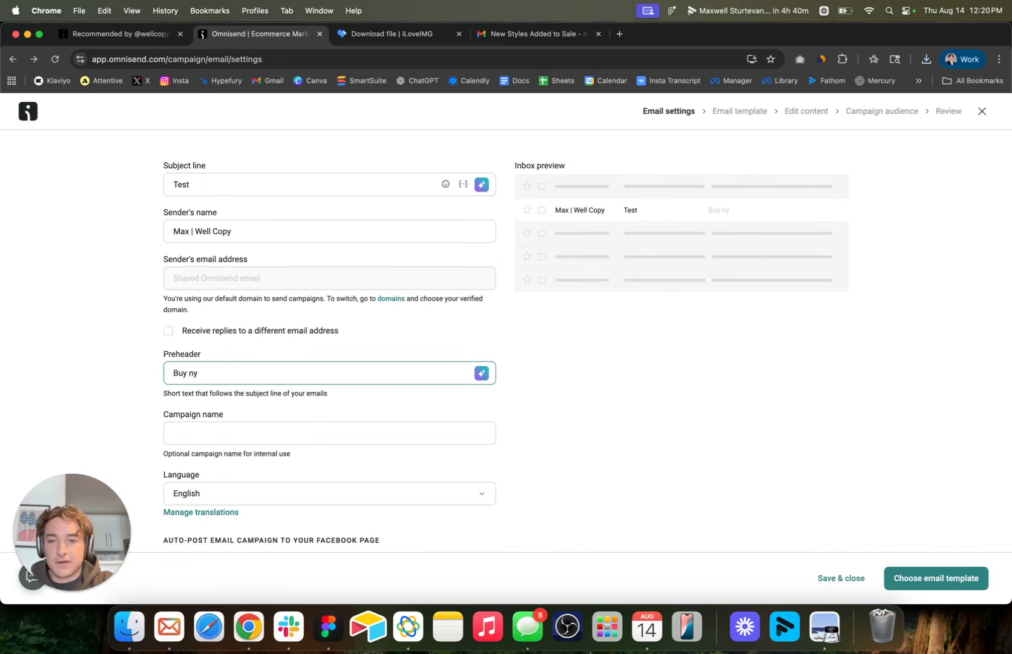
{"action": "key", "text": "BackSpace"}
{"action": "type", "text": "m"}
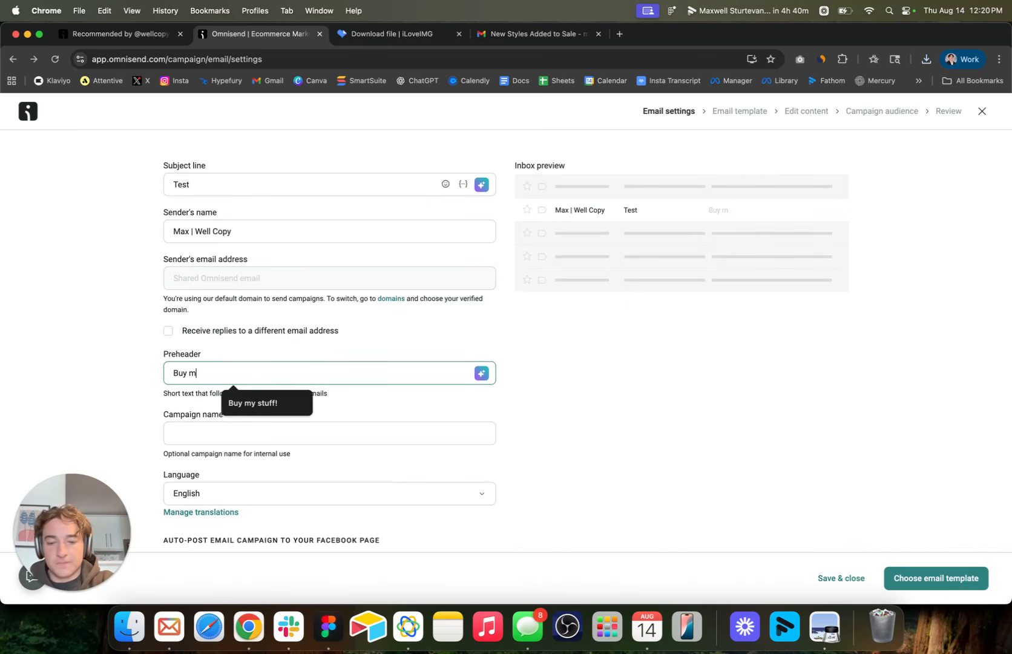
{"action": "type", "text": "y stuff!"}
Name the campaign "Well Copy".
{"action": "left_click", "coordinate": [228, 433]}
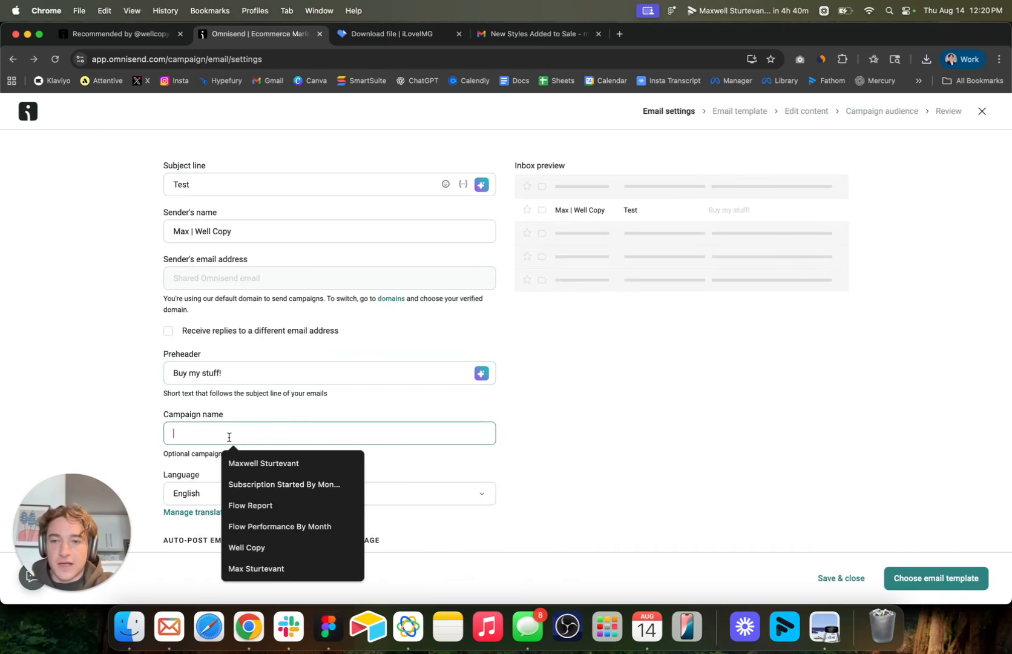
{"action": "type", "text": "Well Co"}
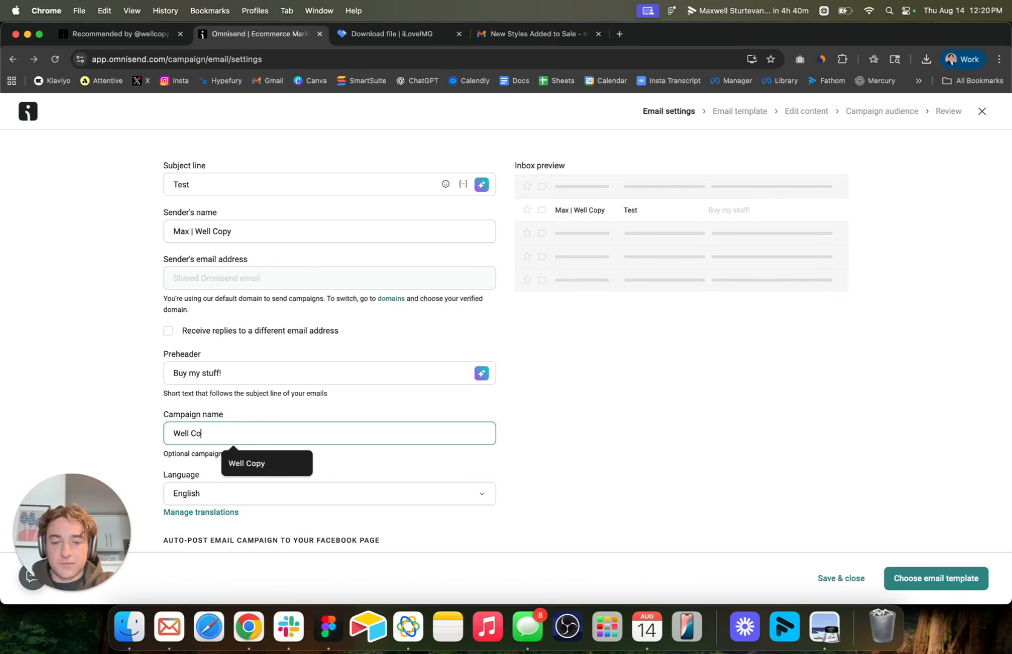
{"action": "type", "text": "py"}
{"action": "left_click", "coordinate": [682, 394]}
{"action": "scroll", "coordinate": [682, 394], "scroll_direction": "up", "scroll_amount": 2}
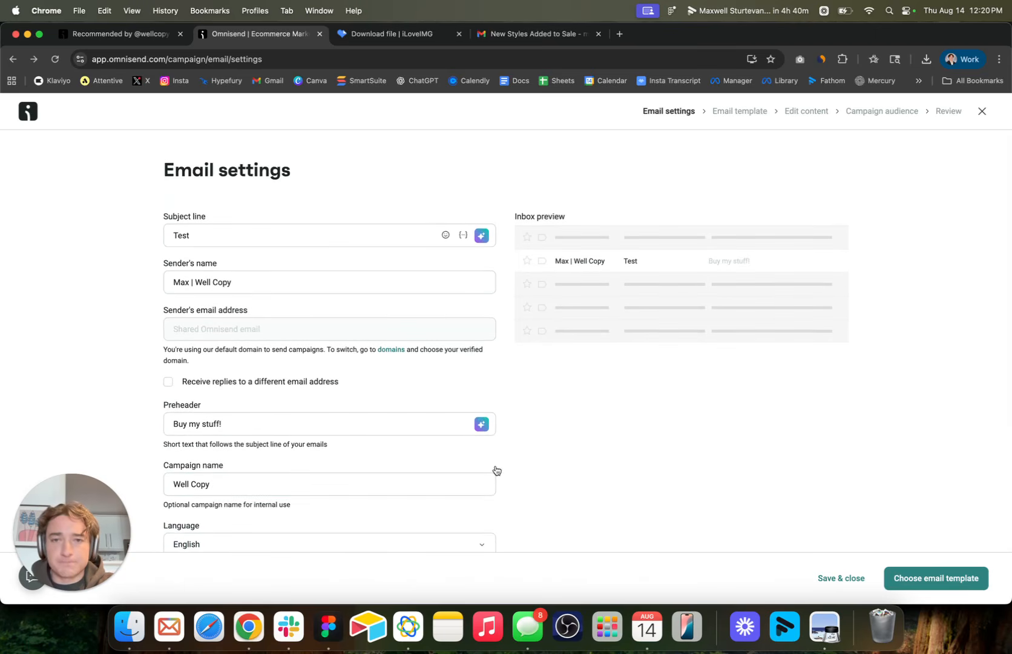
{"action": "scroll", "coordinate": [495, 470], "scroll_direction": "down", "scroll_amount": 5}
{"action": "scroll", "coordinate": [496, 469], "scroll_direction": "up", "scroll_amount": 5}
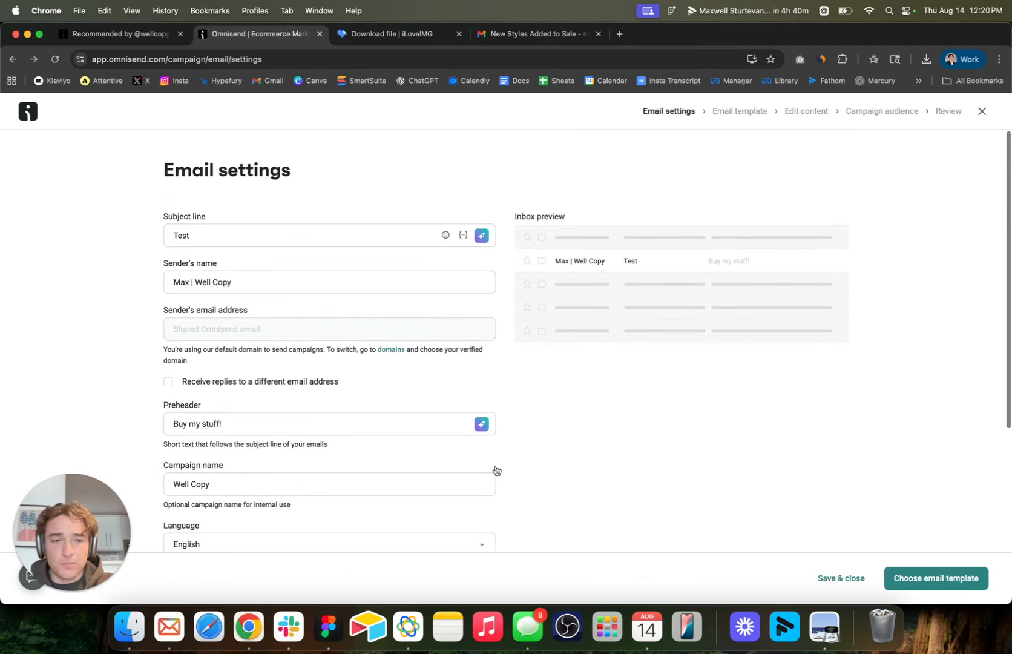
Proceed to the email template selection and use the "Deals you can't miss" template for the campaign.
{"action": "left_click", "coordinate": [905, 579]}
{"action": "mouse_move", "coordinate": [524, 387]}
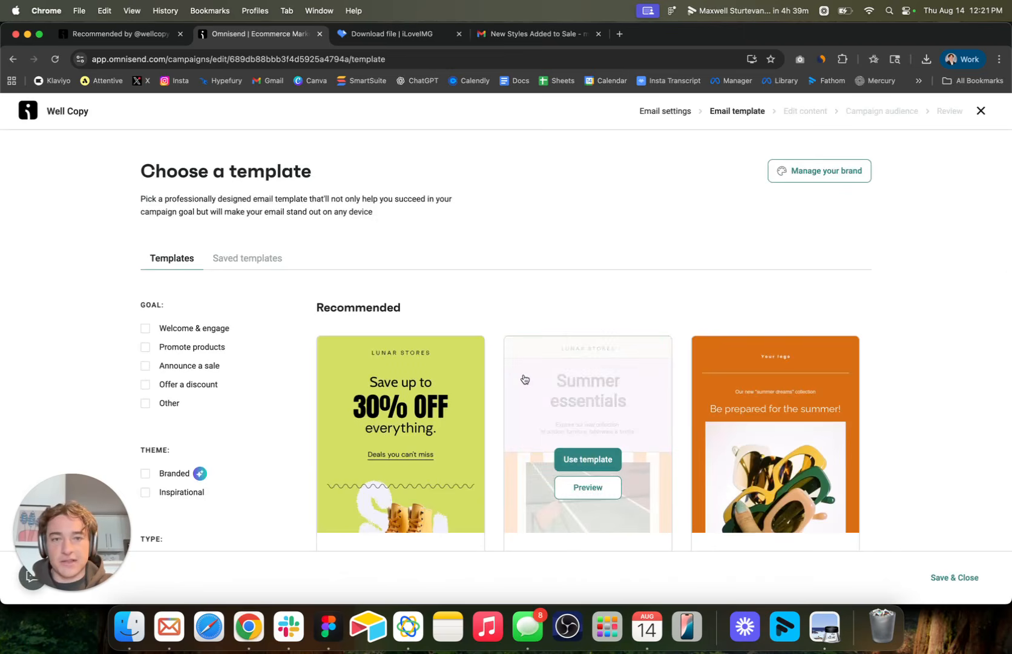
{"action": "scroll", "coordinate": [524, 379], "scroll_direction": "down", "scroll_amount": 5}
{"action": "scroll", "coordinate": [524, 379], "scroll_direction": "down", "scroll_amount": 1}
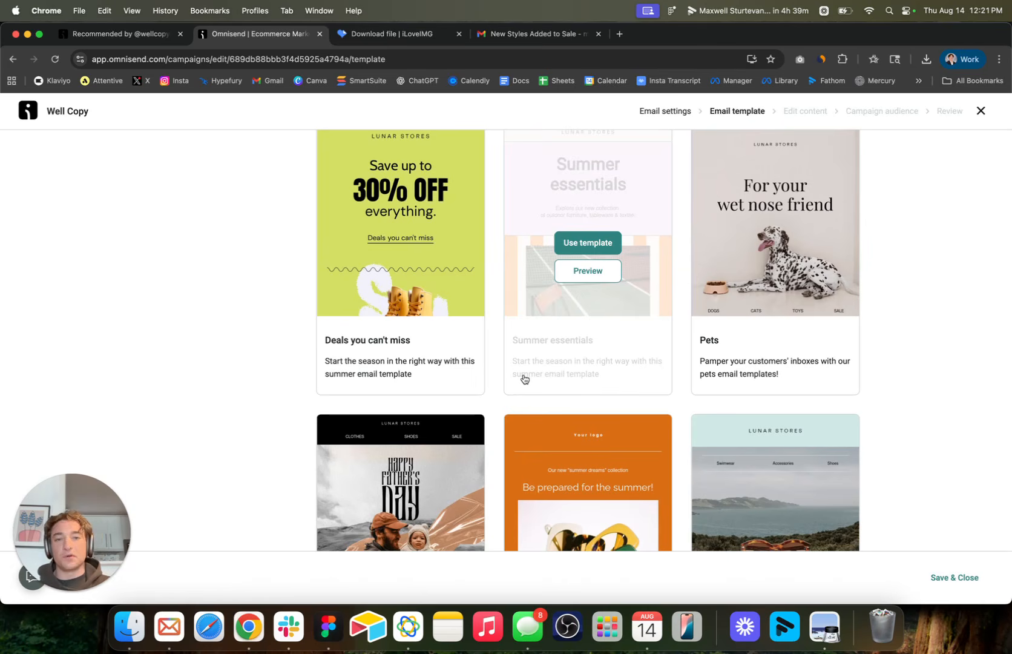
{"action": "scroll", "coordinate": [583, 286], "scroll_direction": "up", "scroll_amount": 15}
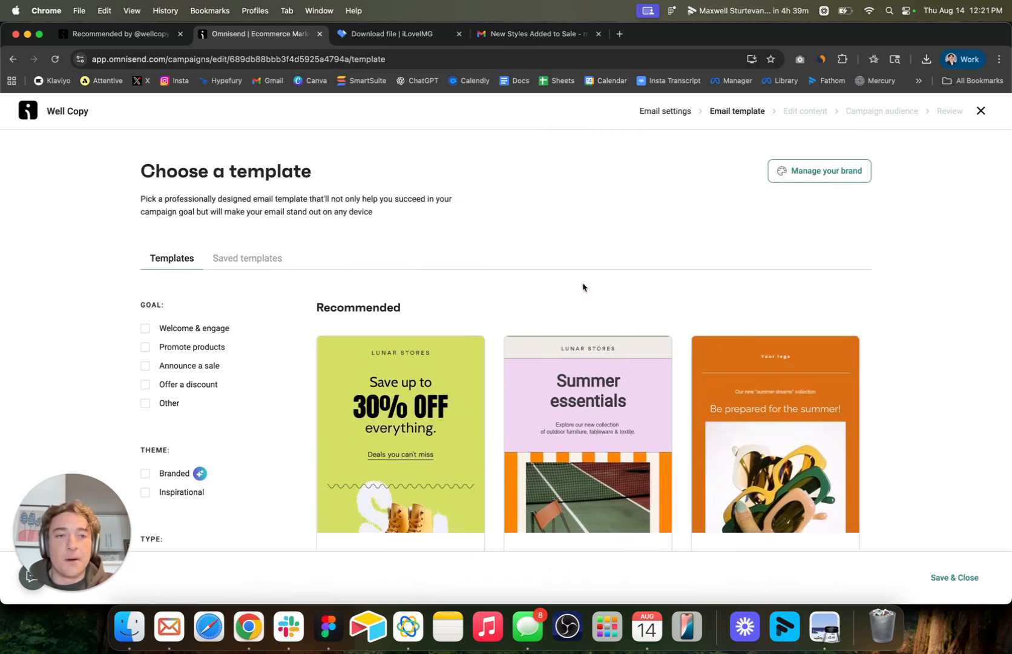
{"action": "scroll", "coordinate": [584, 287], "scroll_direction": "down", "scroll_amount": 15}
{"action": "scroll", "coordinate": [583, 286], "scroll_direction": "down", "scroll_amount": 10}
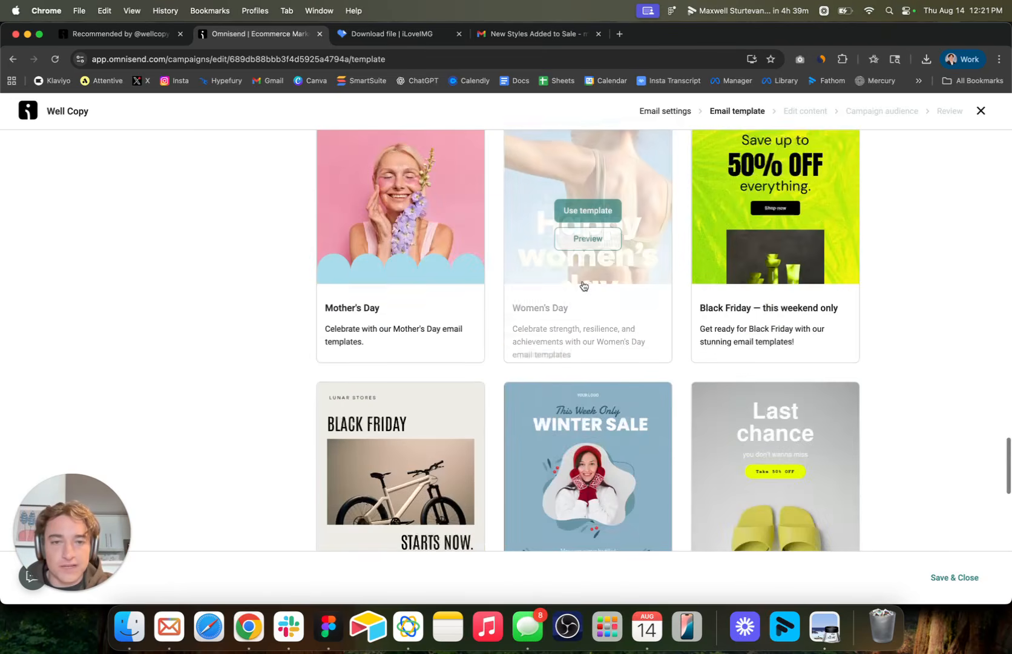
{"action": "scroll", "coordinate": [584, 286], "scroll_direction": "up", "scroll_amount": 20}
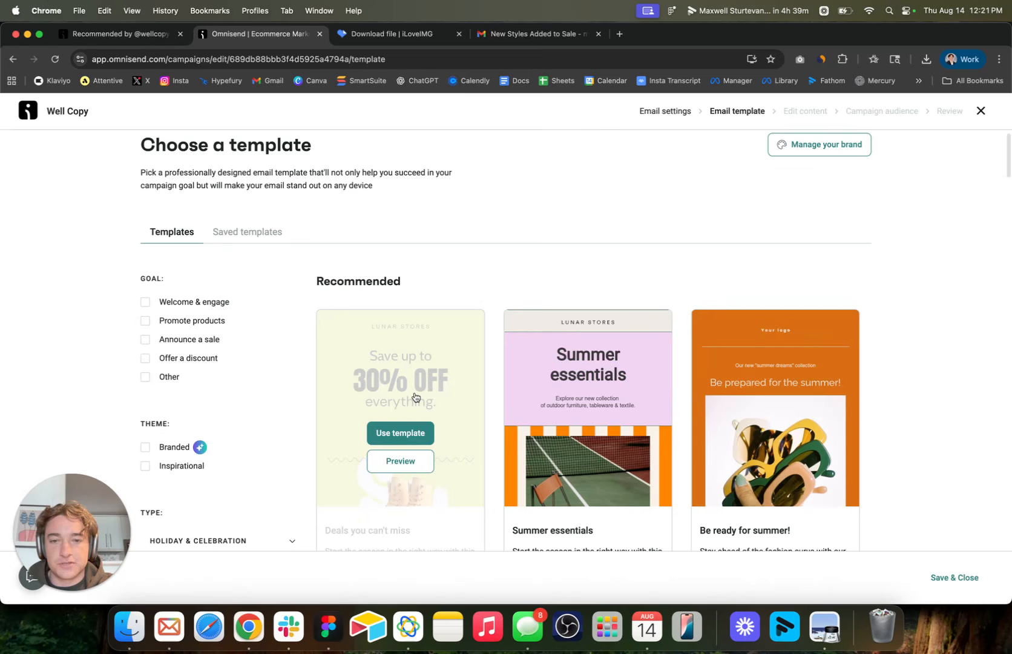
{"action": "left_click", "coordinate": [402, 437]}
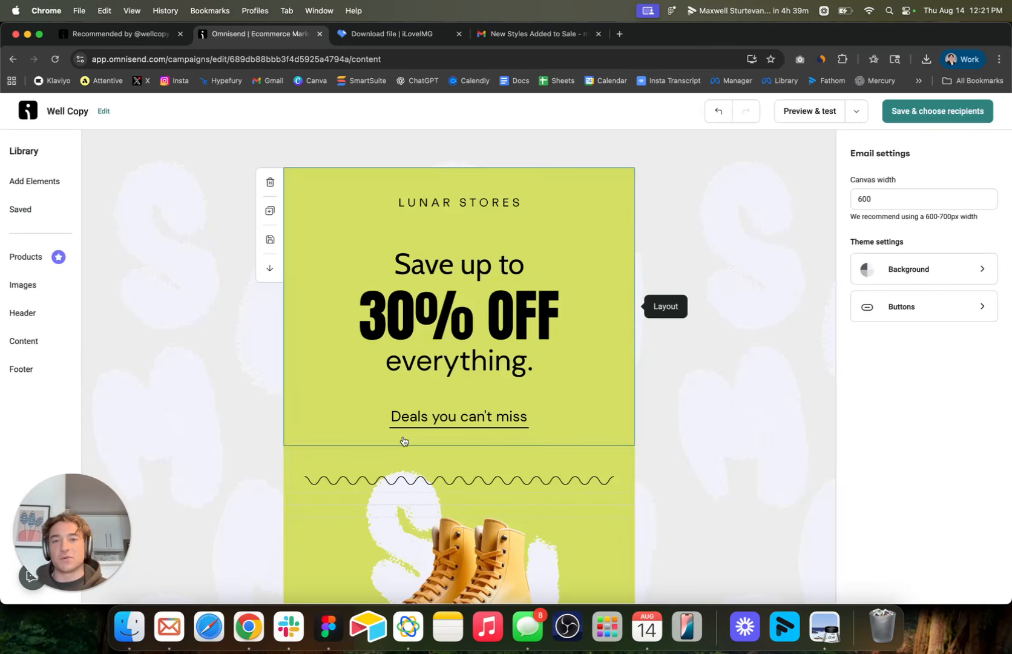
{"action": "scroll", "coordinate": [404, 438], "scroll_direction": "down", "scroll_amount": 10}
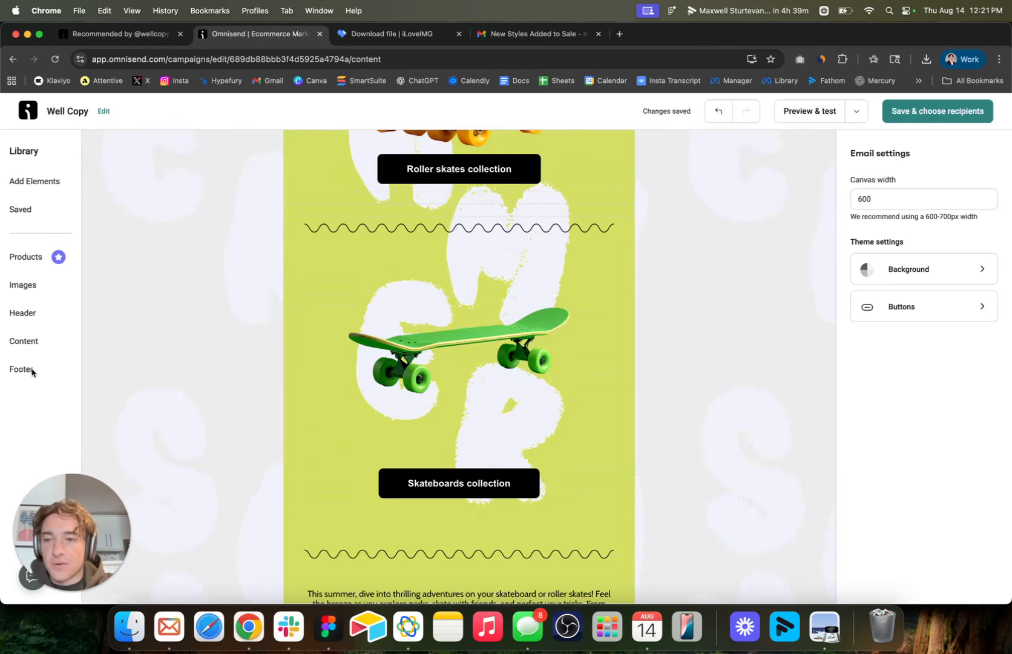
{"action": "left_click", "coordinate": [45, 187]}
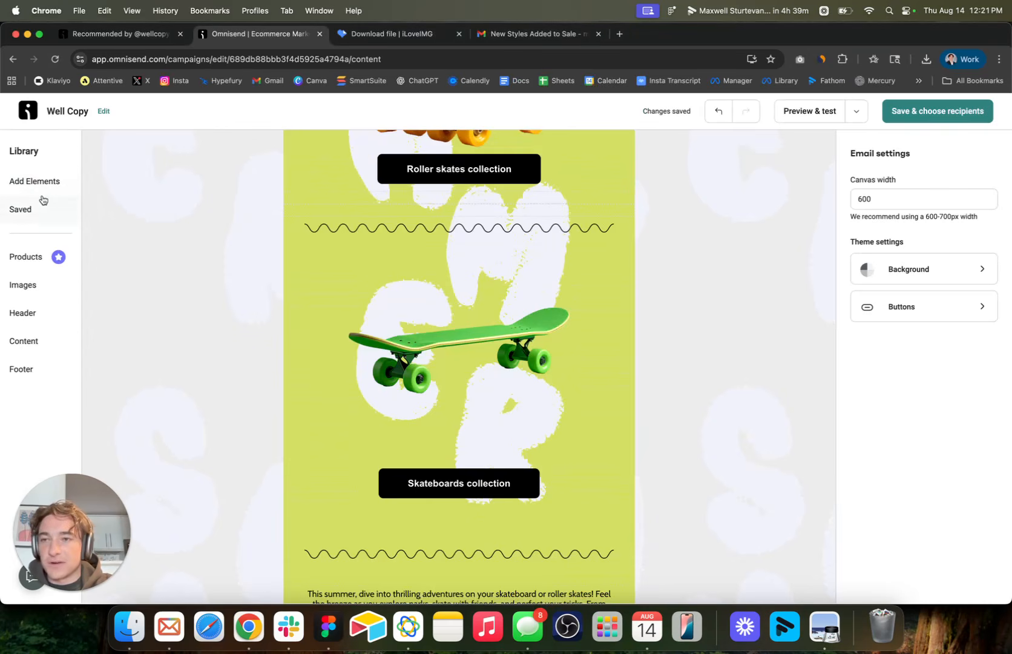
{"action": "left_click", "coordinate": [43, 189]}
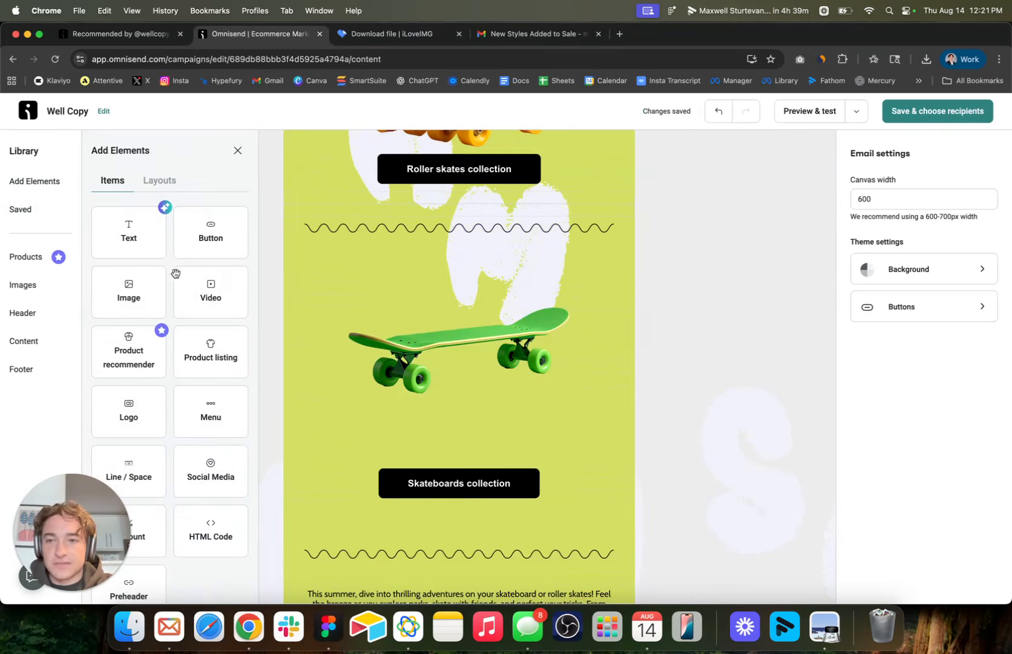
{"action": "left_click", "coordinate": [716, 277]}
Delete all of the template's content layouts, from the 30% OFF header through the footer, leaving only the Omnisend badge.
{"action": "scroll", "coordinate": [716, 278], "scroll_direction": "up", "scroll_amount": 5}
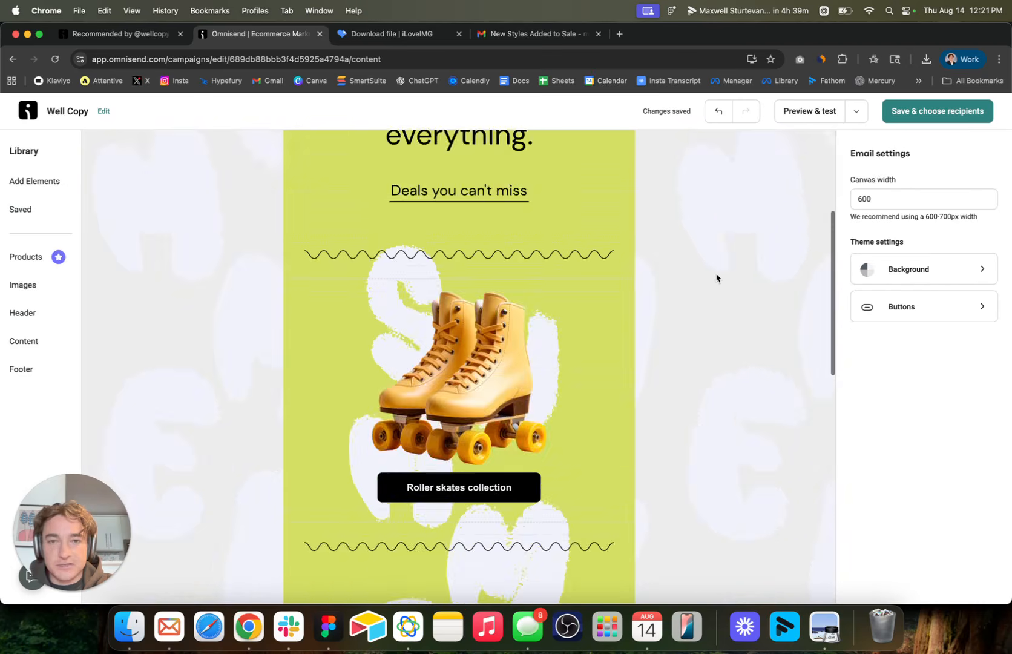
{"action": "scroll", "coordinate": [716, 277], "scroll_direction": "up", "scroll_amount": 4}
{"action": "left_click", "coordinate": [423, 258]}
{"action": "left_click", "coordinate": [323, 197]}
{"action": "left_click", "coordinate": [274, 183]}
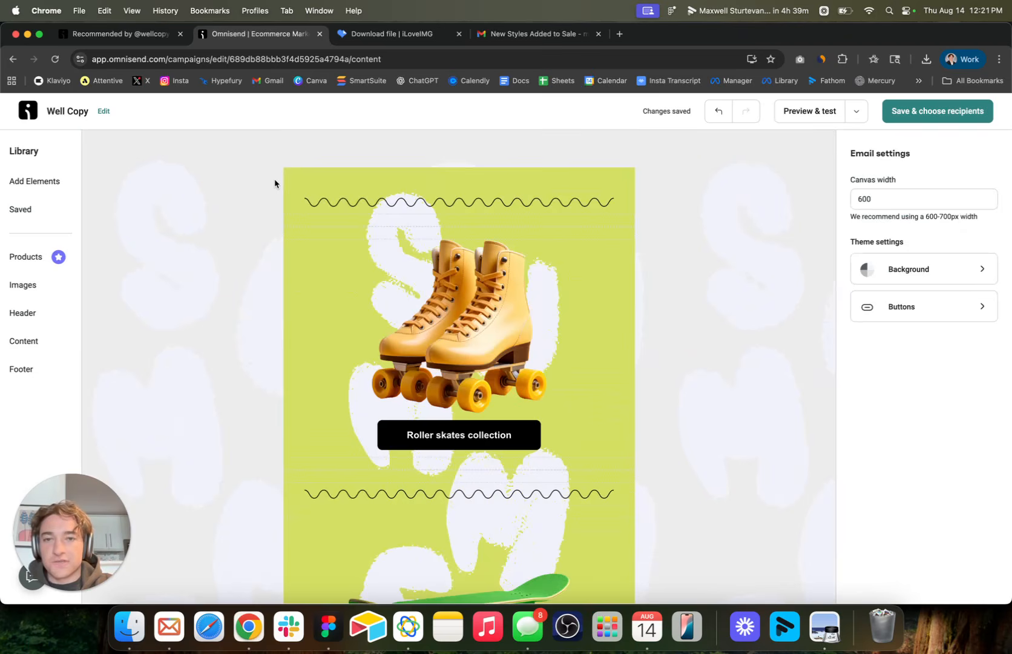
{"action": "left_click", "coordinate": [271, 184]}
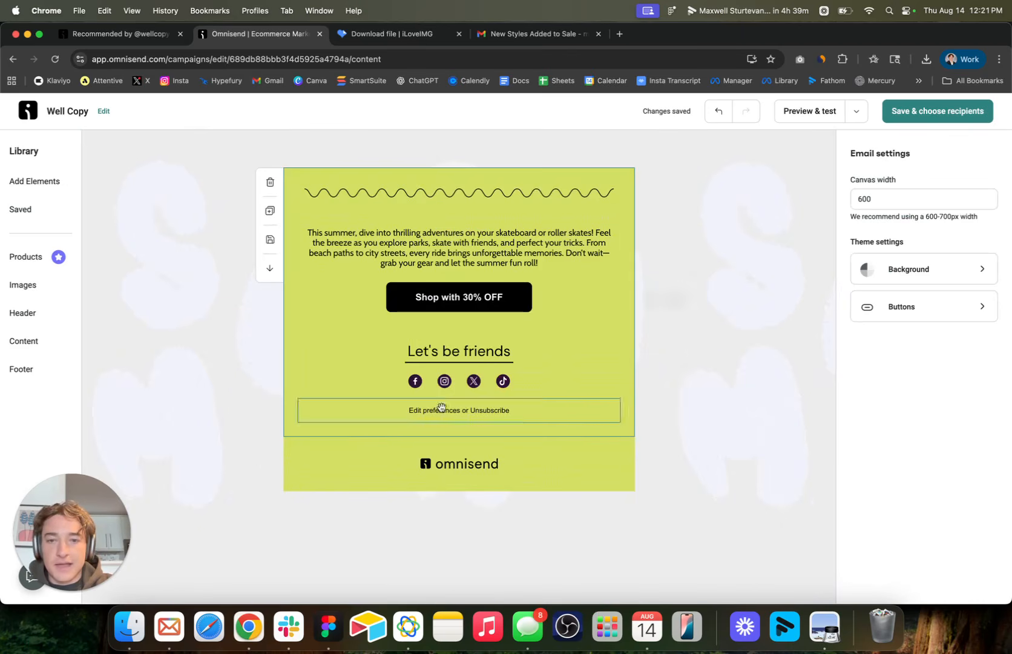
{"action": "left_click", "coordinate": [270, 181]}
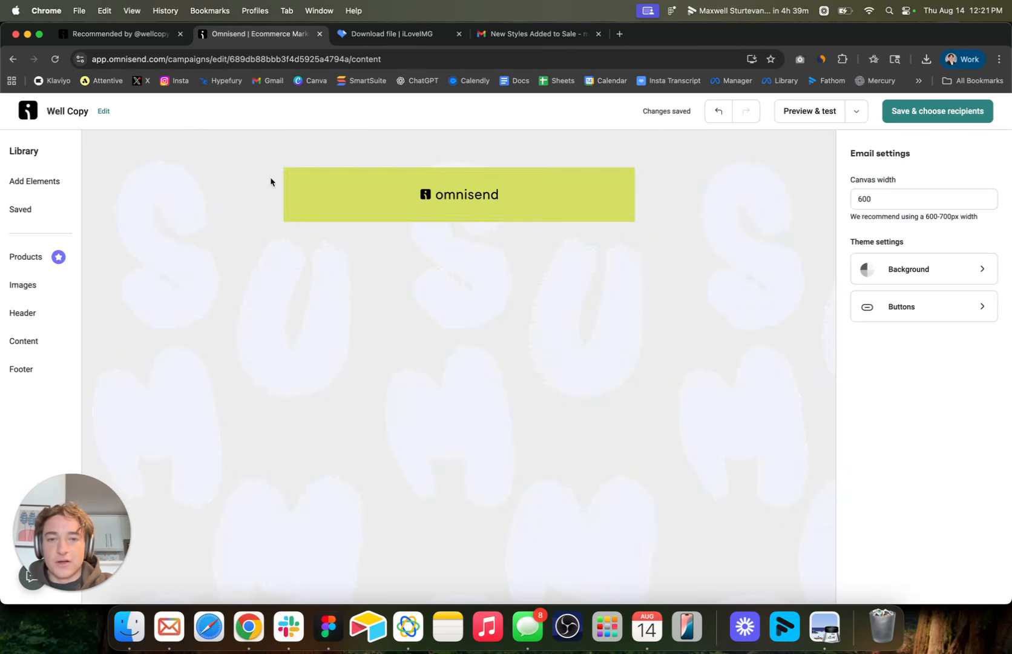
{"action": "left_click", "coordinate": [466, 200]}
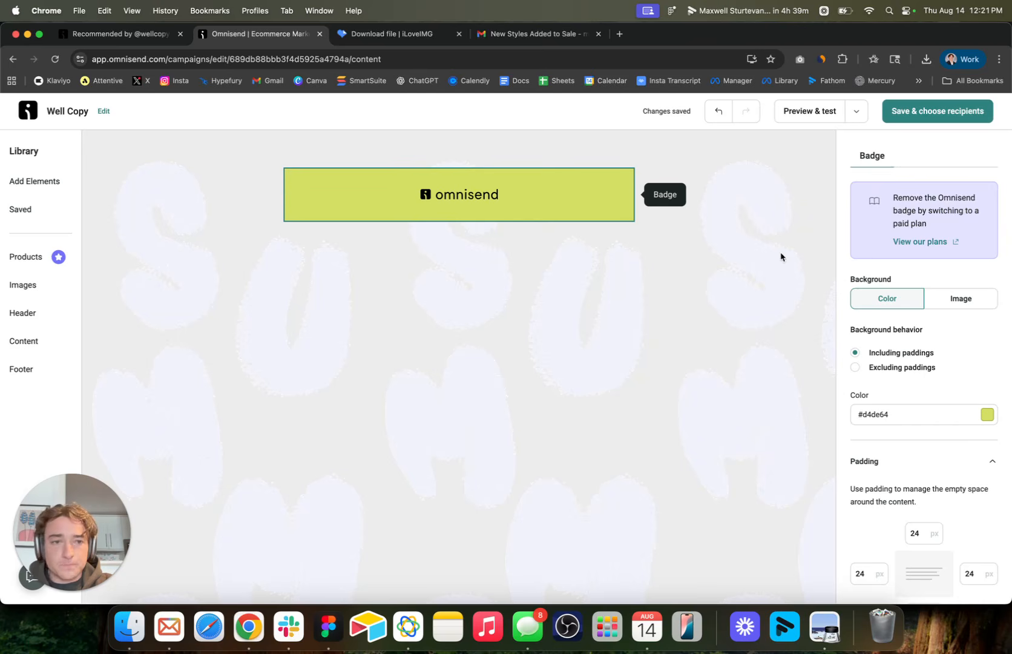
{"action": "left_click", "coordinate": [509, 334]}
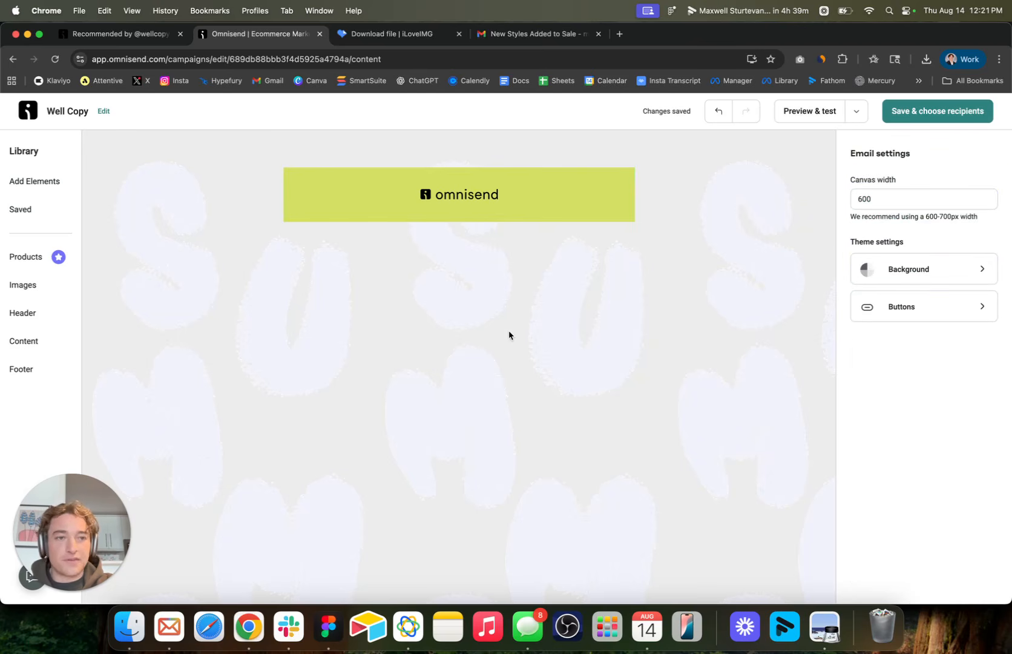
{"action": "left_click", "coordinate": [18, 282]}
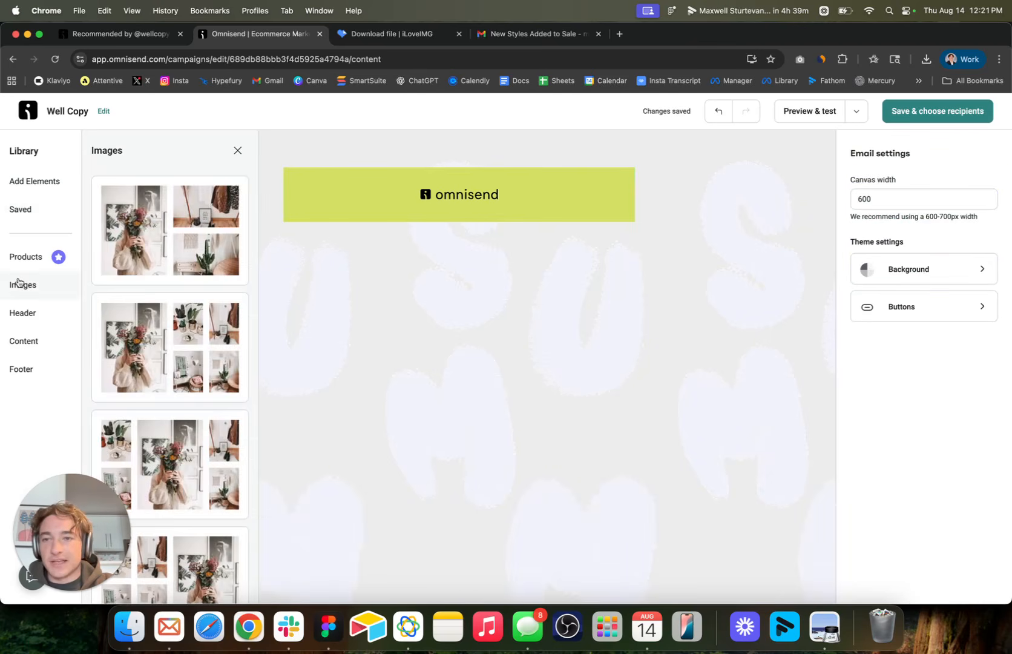
{"action": "left_click", "coordinate": [237, 151]}
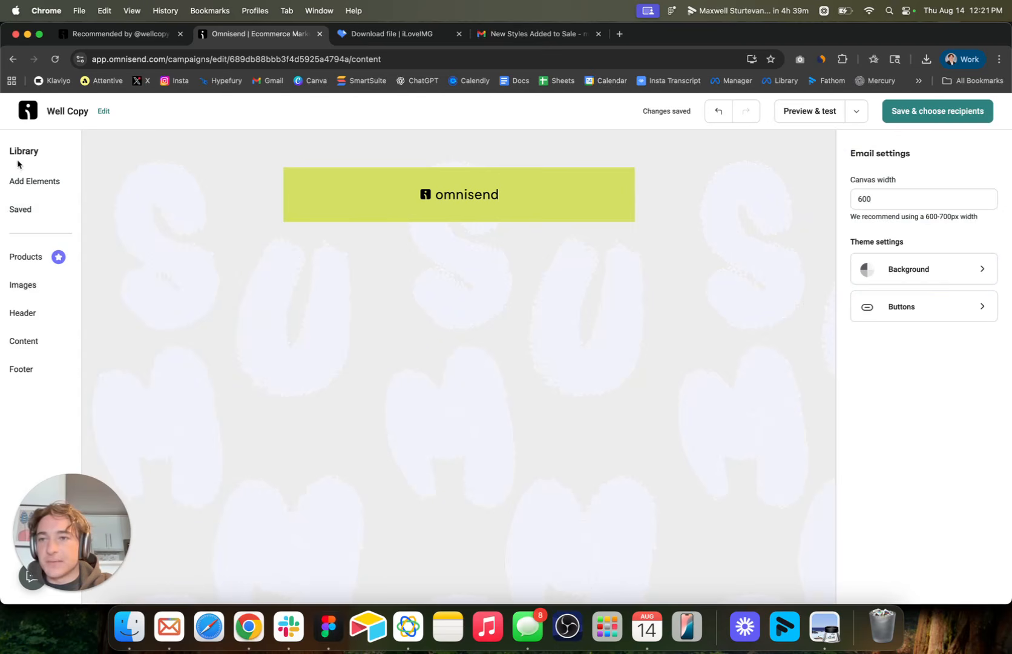
Add a one-column layout above the Omnisend badge and place an Image item inside it.
{"action": "left_click", "coordinate": [45, 187]}
{"action": "left_click", "coordinate": [159, 180]}
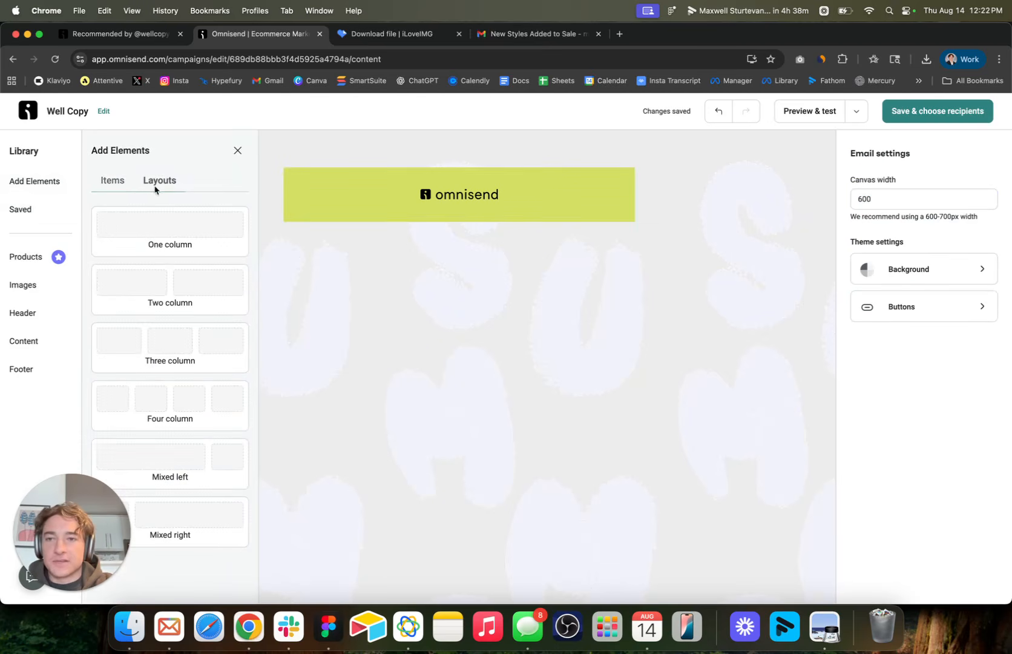
{"action": "left_click_drag", "start_coordinate": [149, 226], "coordinate": [381, 176]}
{"action": "left_click", "coordinate": [381, 176]}
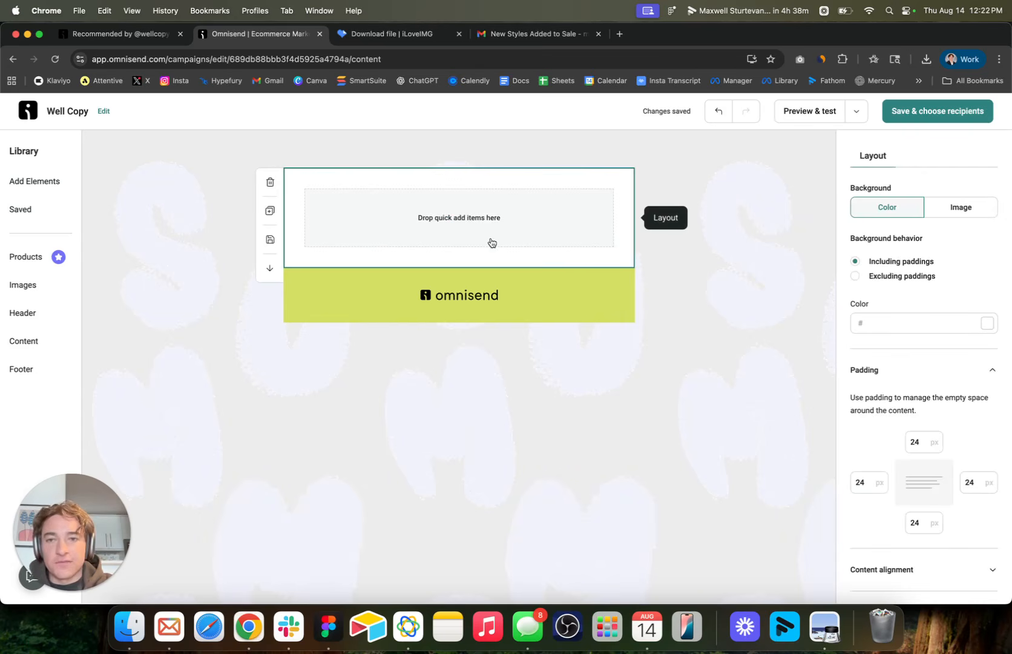
{"action": "left_click", "coordinate": [37, 183]}
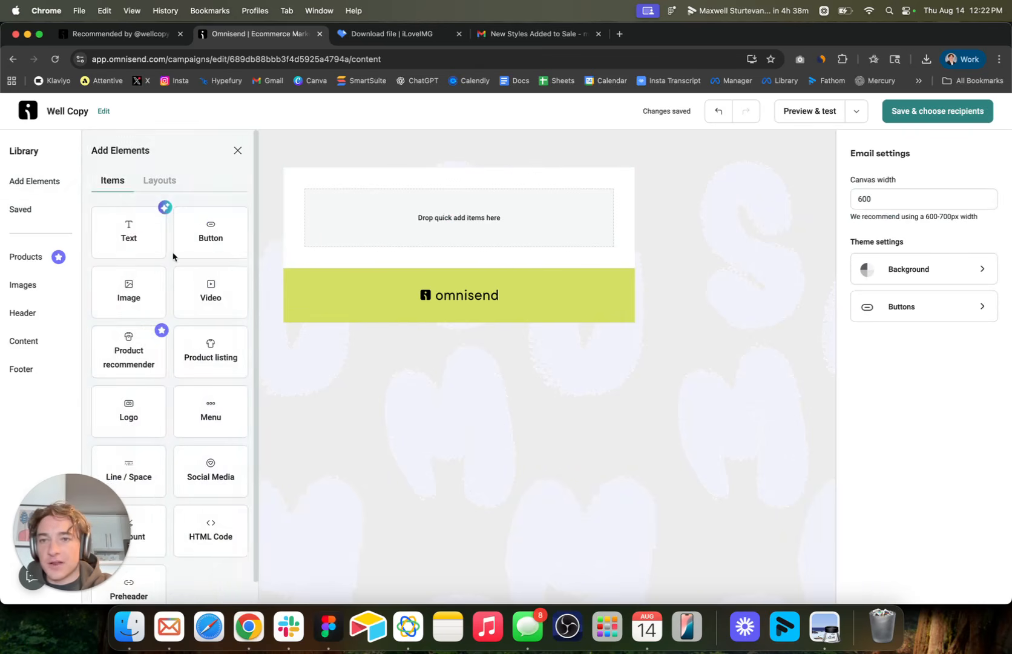
{"action": "left_click_drag", "start_coordinate": [130, 285], "coordinate": [387, 233]}
{"action": "left_click", "coordinate": [727, 253]}
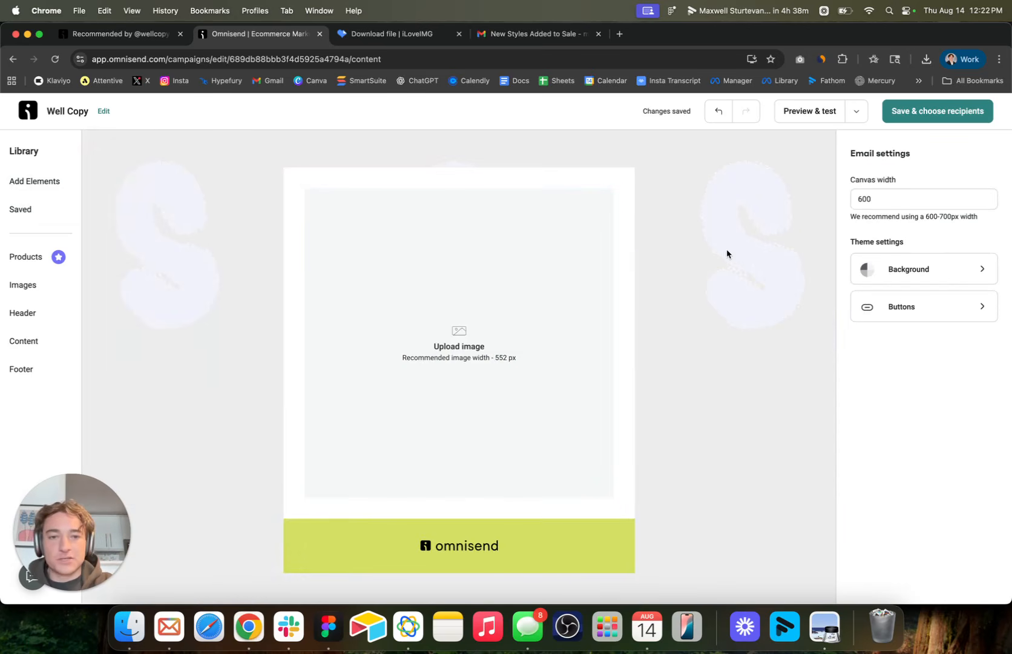
Set the image layout's padding to 0 px on all four sides.
{"action": "left_click", "coordinate": [508, 305]}
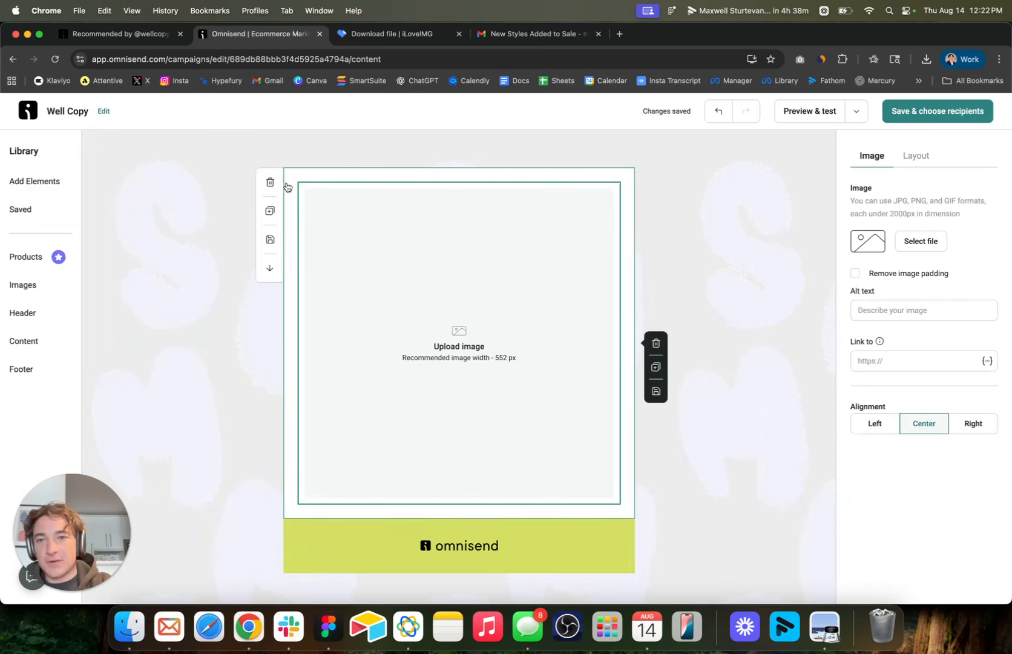
{"action": "left_click", "coordinate": [319, 171]}
{"action": "scroll", "coordinate": [874, 401], "scroll_direction": "down", "scroll_amount": 2}
{"action": "scroll", "coordinate": [874, 400], "scroll_direction": "down", "scroll_amount": 1}
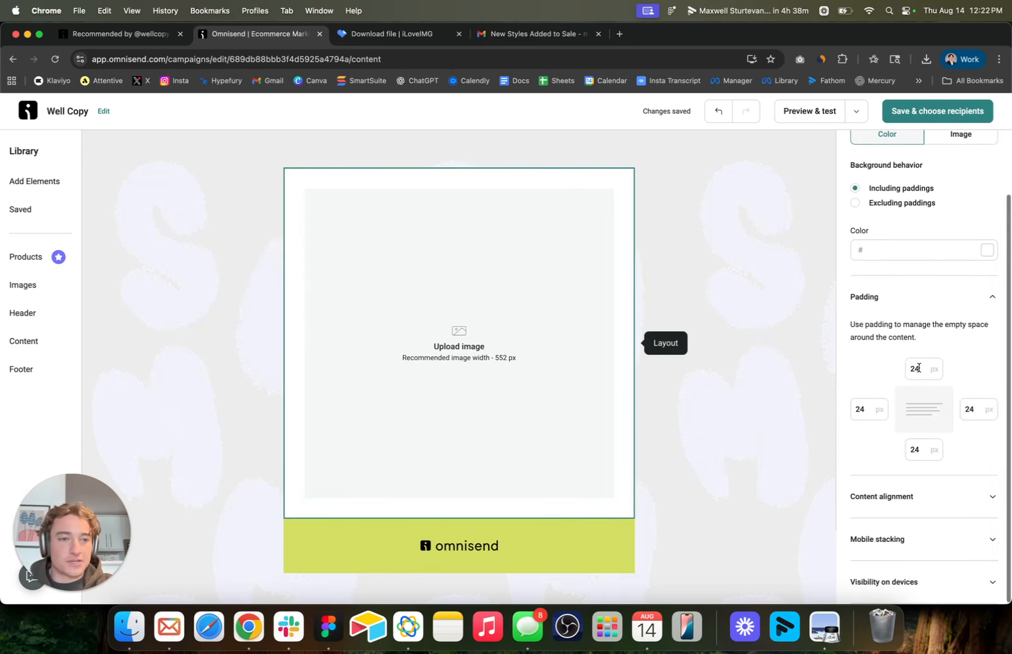
{"action": "left_click", "coordinate": [918, 368]}
{"action": "type", "text": "0"}
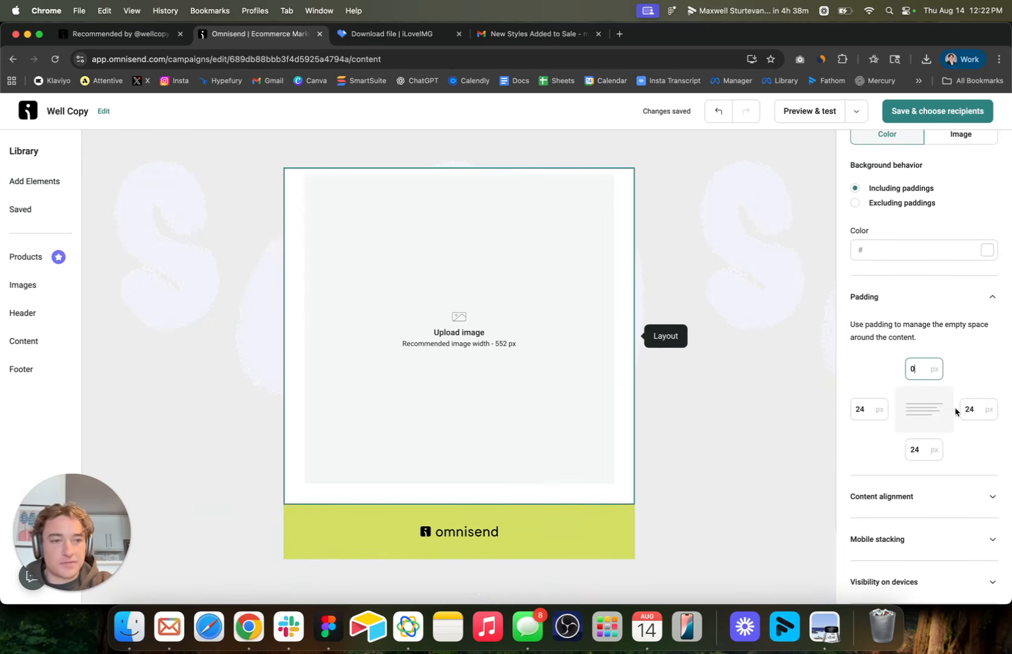
{"action": "left_click", "coordinate": [970, 409]}
{"action": "type", "text": "0"}
{"action": "left_click", "coordinate": [857, 408]}
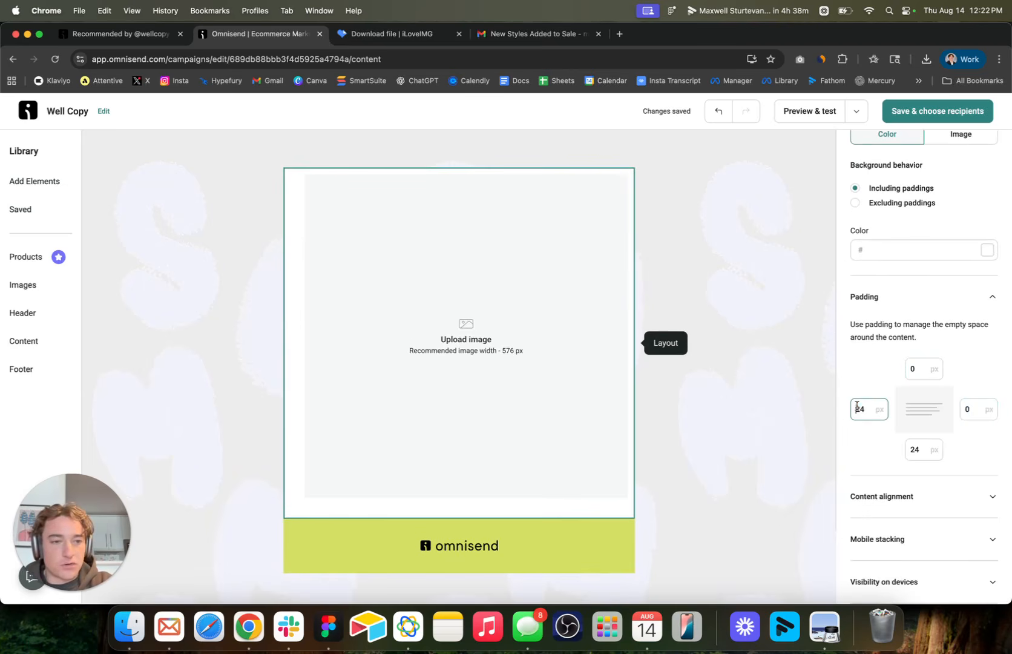
{"action": "type", "text": "0"}
{"action": "left_click", "coordinate": [916, 448]}
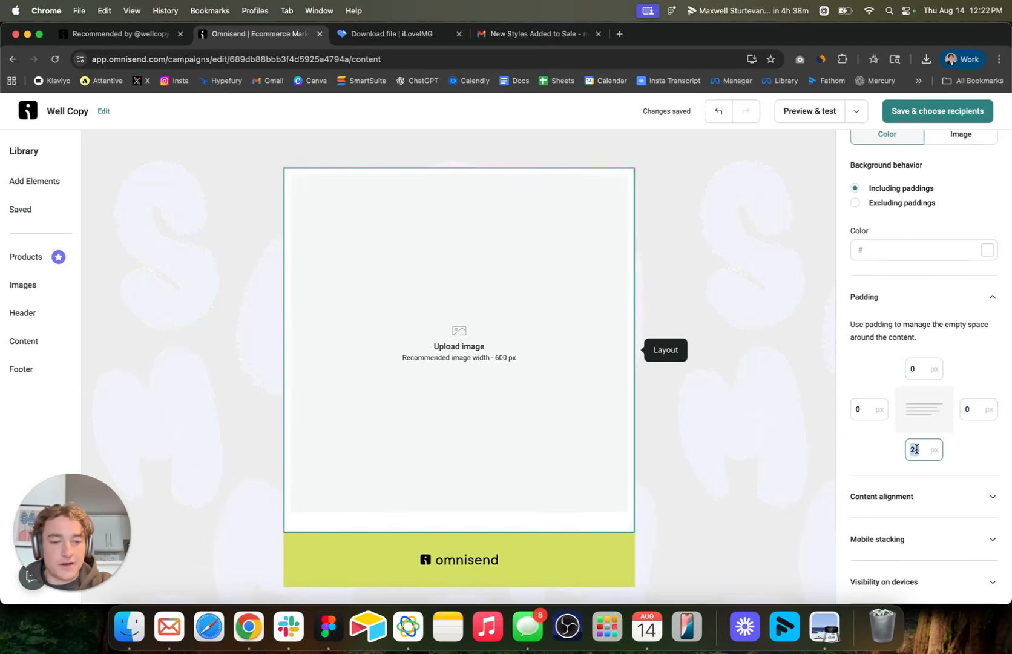
{"action": "type", "text": "0"}
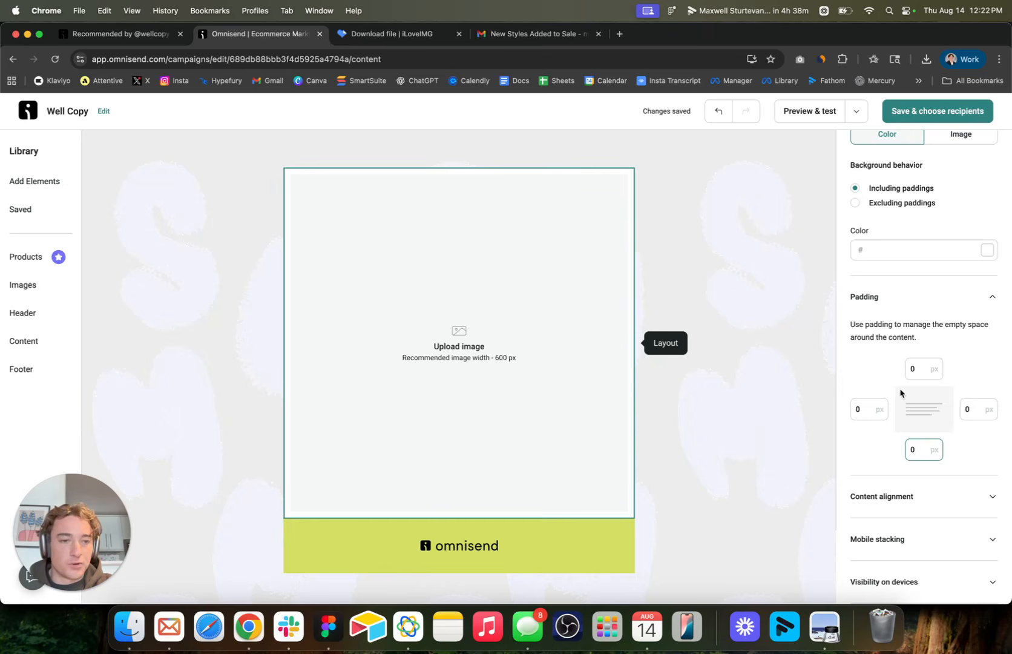
{"action": "left_click", "coordinate": [799, 338]}
Duplicate the zero-padding image layout several times to make blocks for the remaining email slices.
{"action": "left_click", "coordinate": [480, 296]}
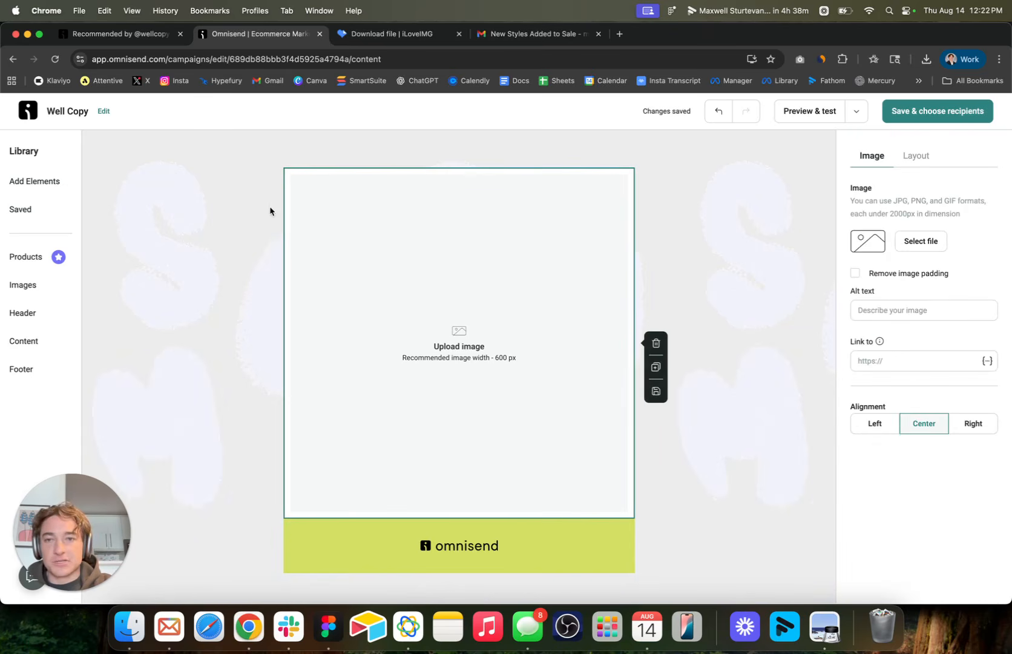
{"action": "left_click", "coordinate": [270, 208]}
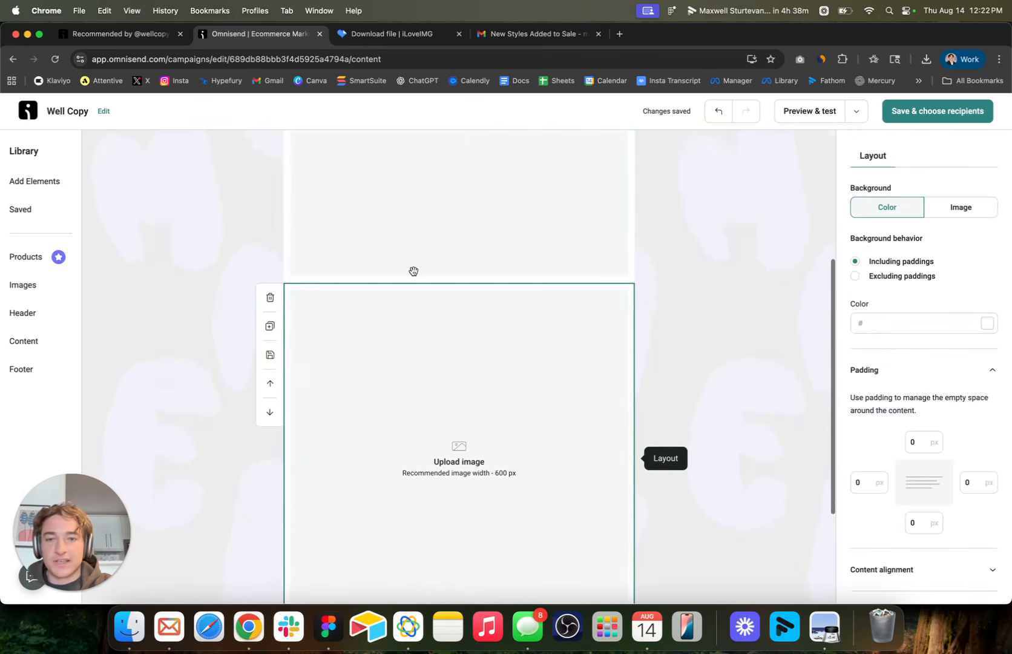
{"action": "scroll", "coordinate": [414, 271], "scroll_direction": "up", "scroll_amount": 4}
{"action": "left_click", "coordinate": [270, 191]}
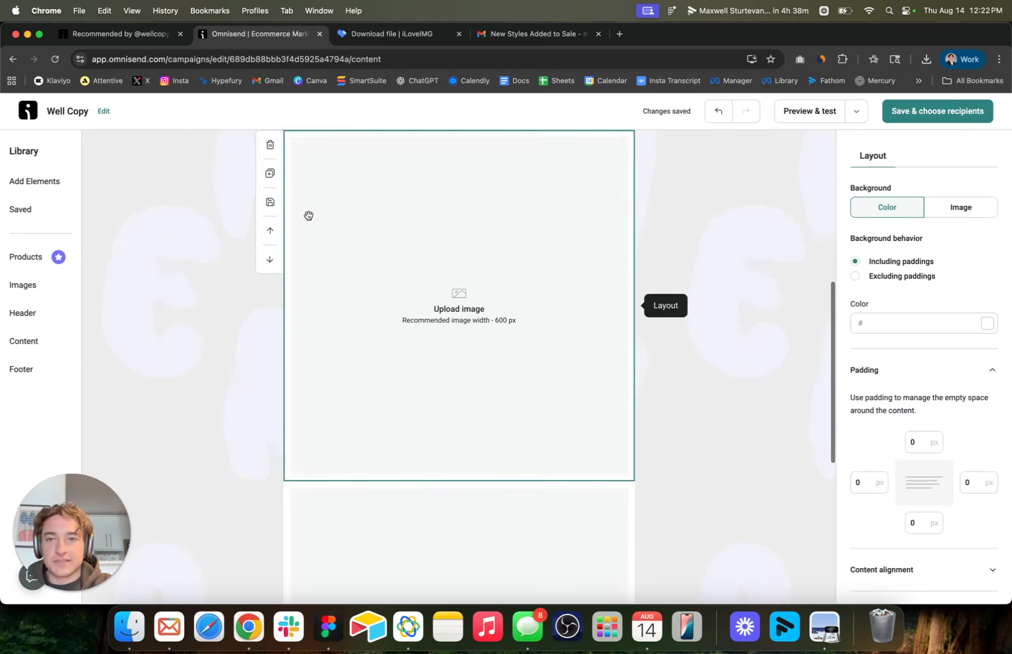
{"action": "left_click", "coordinate": [269, 174]}
{"action": "left_click", "coordinate": [265, 176]}
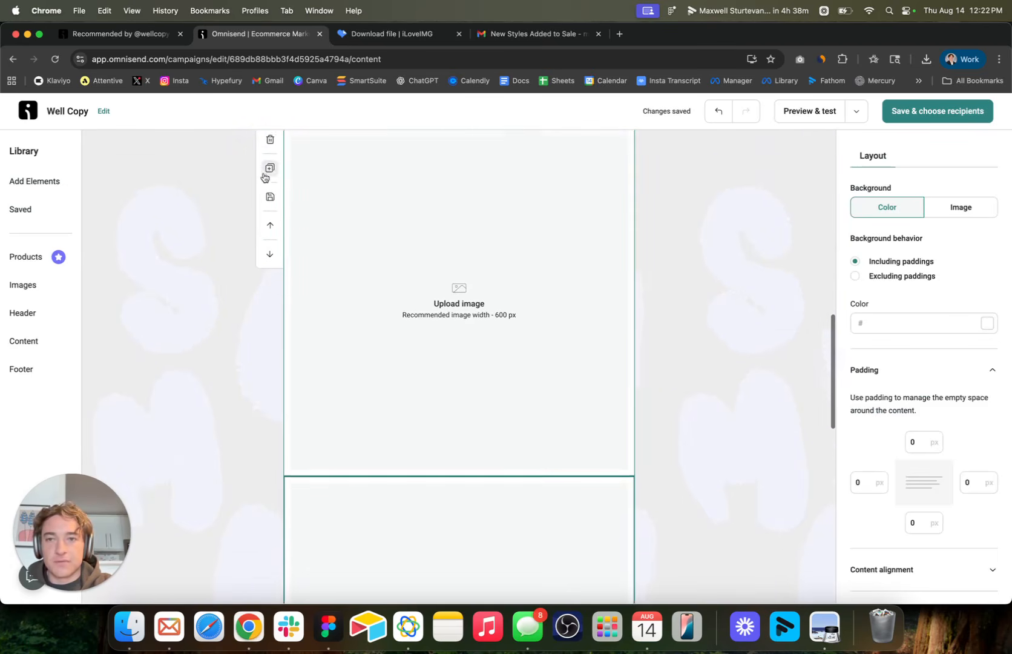
For the first image block, upload Slice 15.png through Slice 21.png from the "iloveimg-compressed (2)" folder to the image library.
{"action": "left_click", "coordinate": [426, 269]}
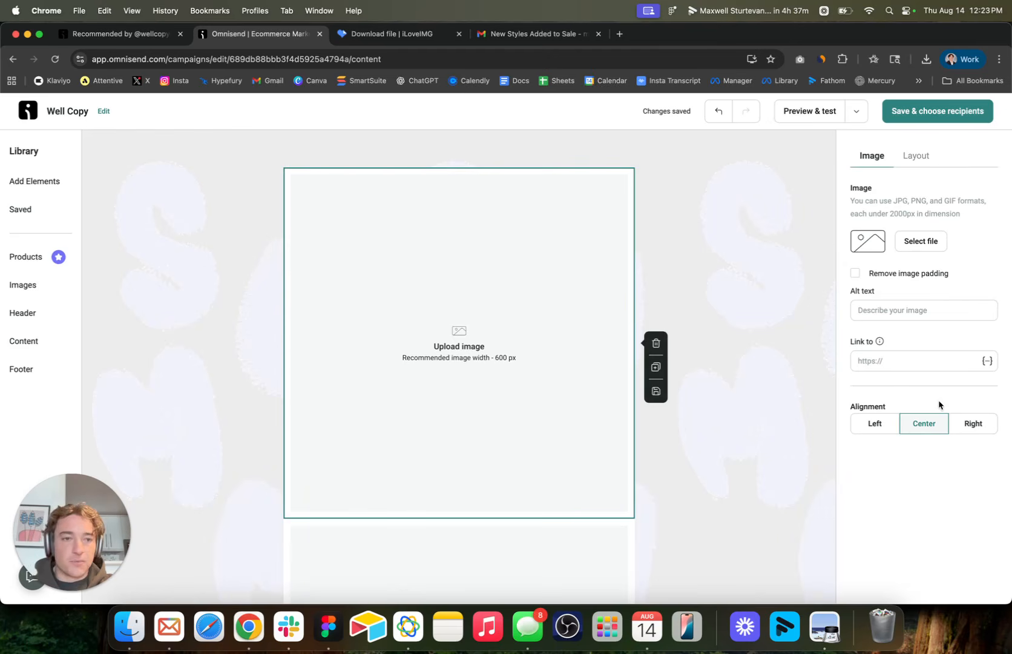
{"action": "left_click", "coordinate": [920, 241]}
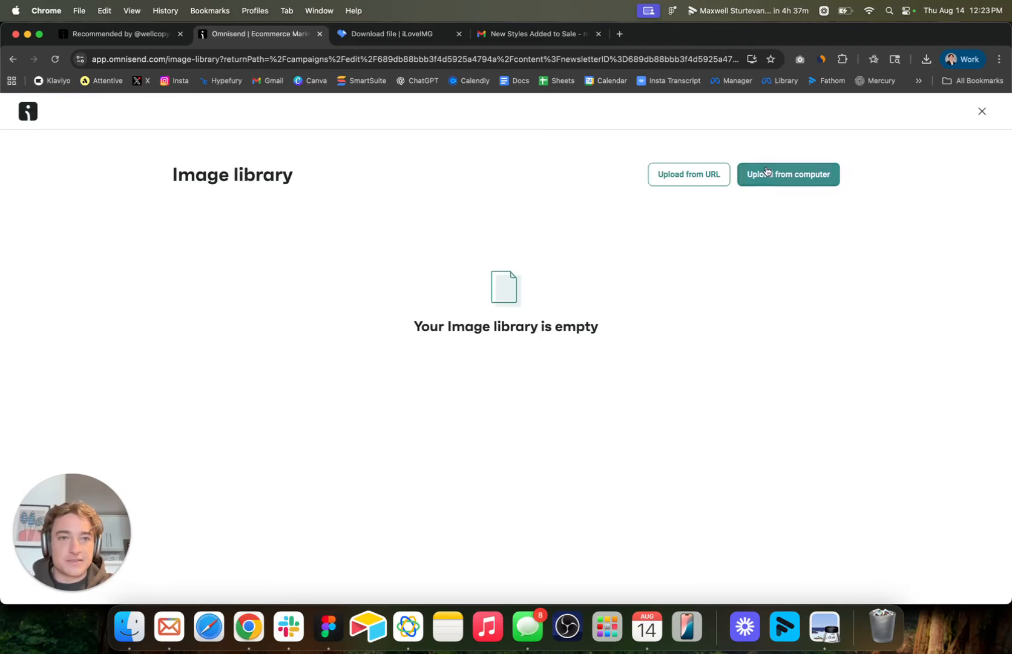
{"action": "left_click", "coordinate": [767, 170]}
{"action": "left_click", "coordinate": [506, 354]}
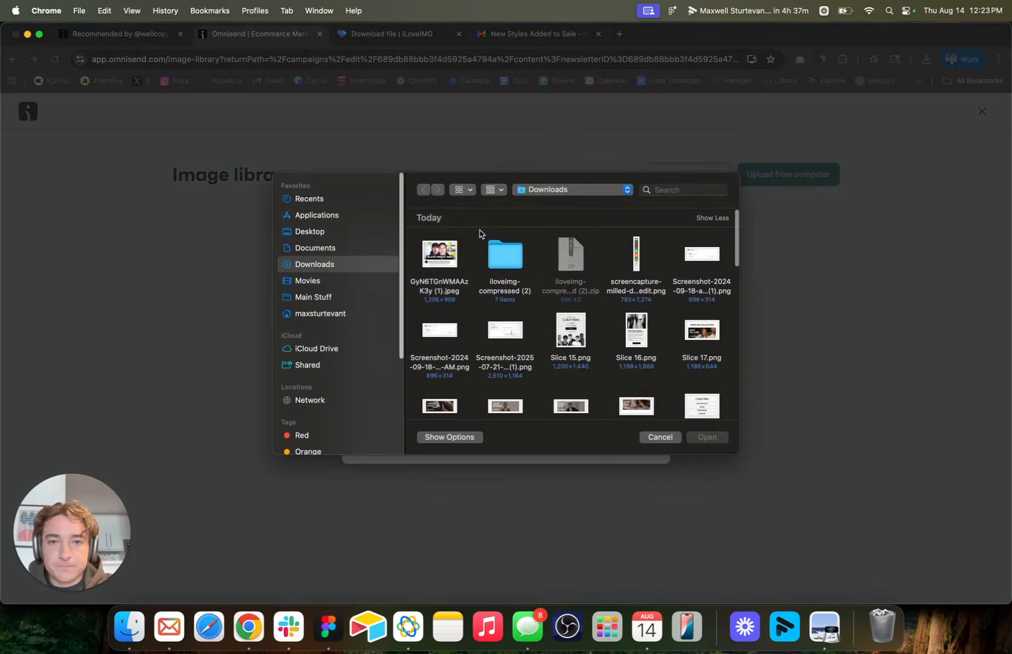
{"action": "double_click", "coordinate": [505, 257]}
{"action": "left_click_drag", "start_coordinate": [423, 234], "coordinate": [763, 374]}
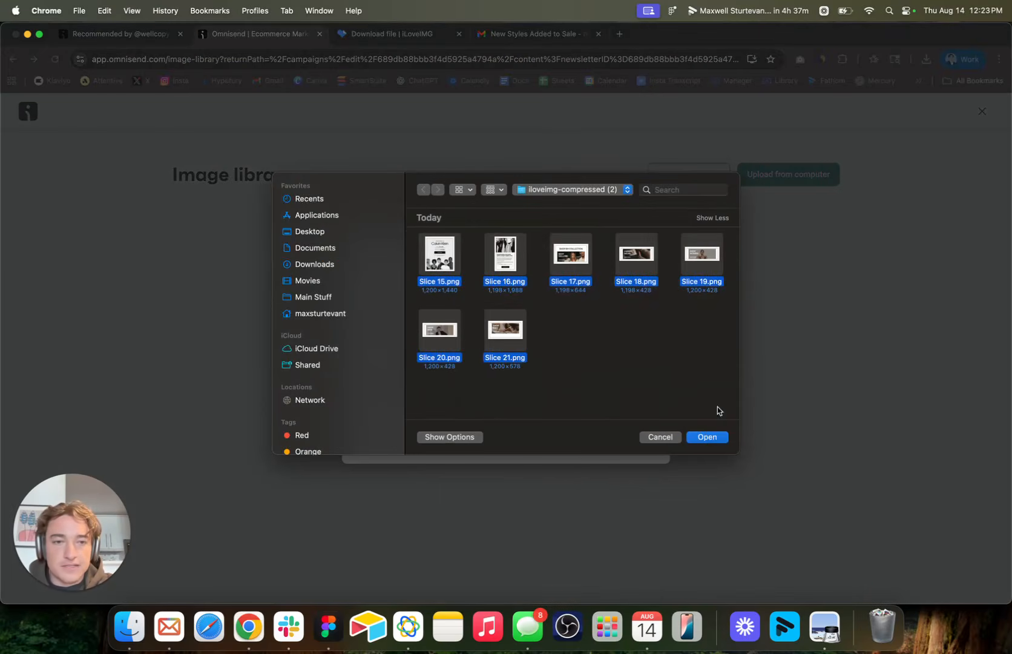
{"action": "left_click", "coordinate": [705, 437]}
{"action": "left_click", "coordinate": [632, 491]}
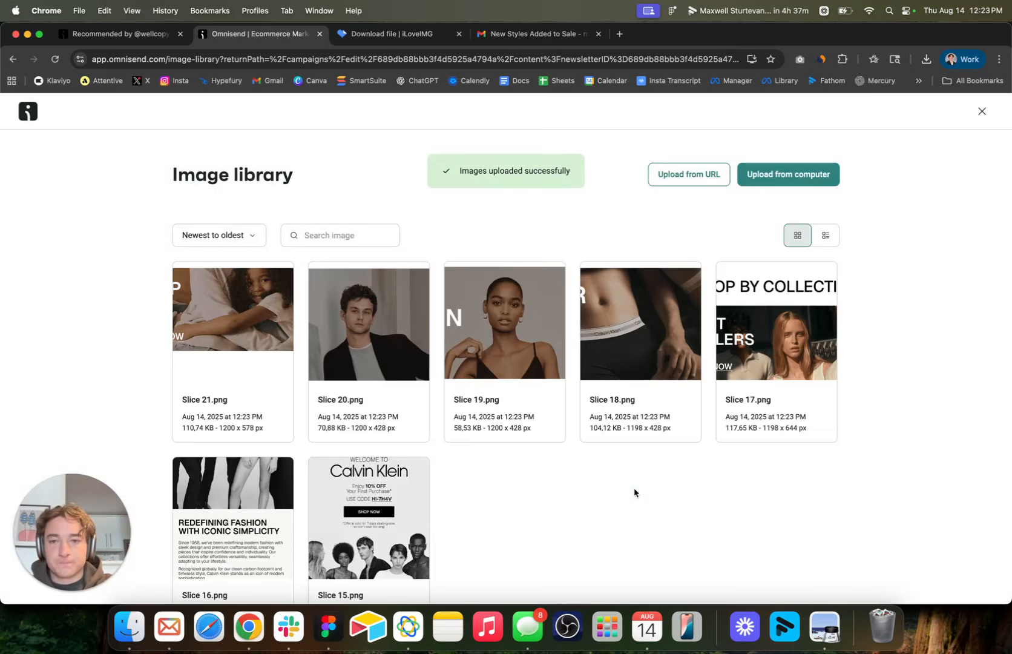
Insert Slice 15.png from the image library into the first image block.
{"action": "scroll", "coordinate": [634, 492], "scroll_direction": "down", "scroll_amount": 3}
{"action": "scroll", "coordinate": [635, 492], "scroll_direction": "up", "scroll_amount": 2}
{"action": "left_click", "coordinate": [338, 502]}
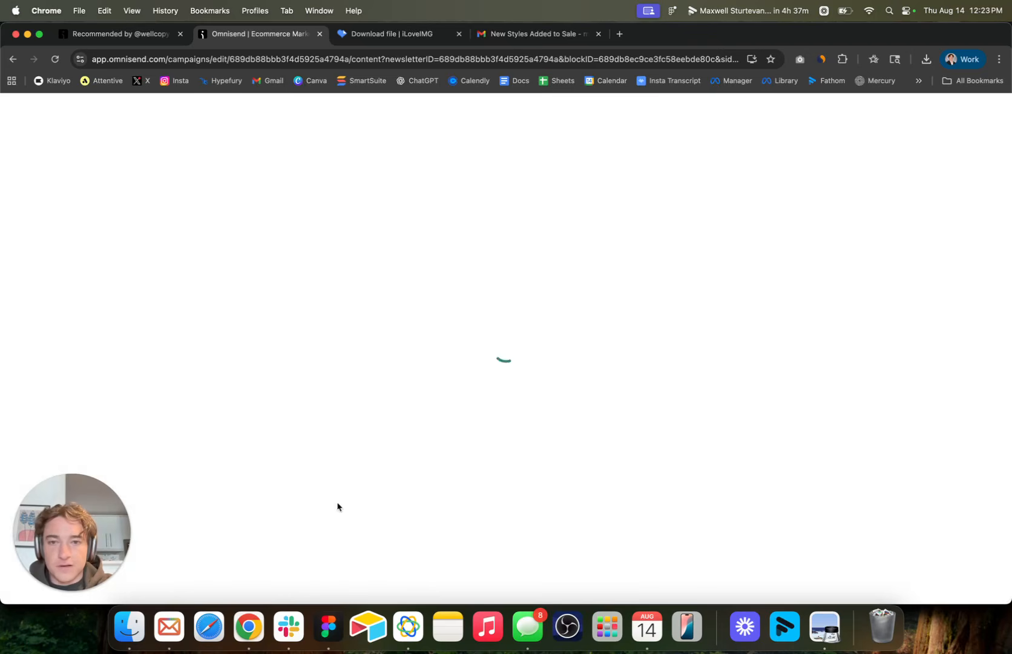
{"action": "left_click", "coordinate": [710, 268]}
Insert Slice 16.png from the image library into the second image block.
{"action": "scroll", "coordinate": [744, 287], "scroll_direction": "down", "scroll_amount": 5}
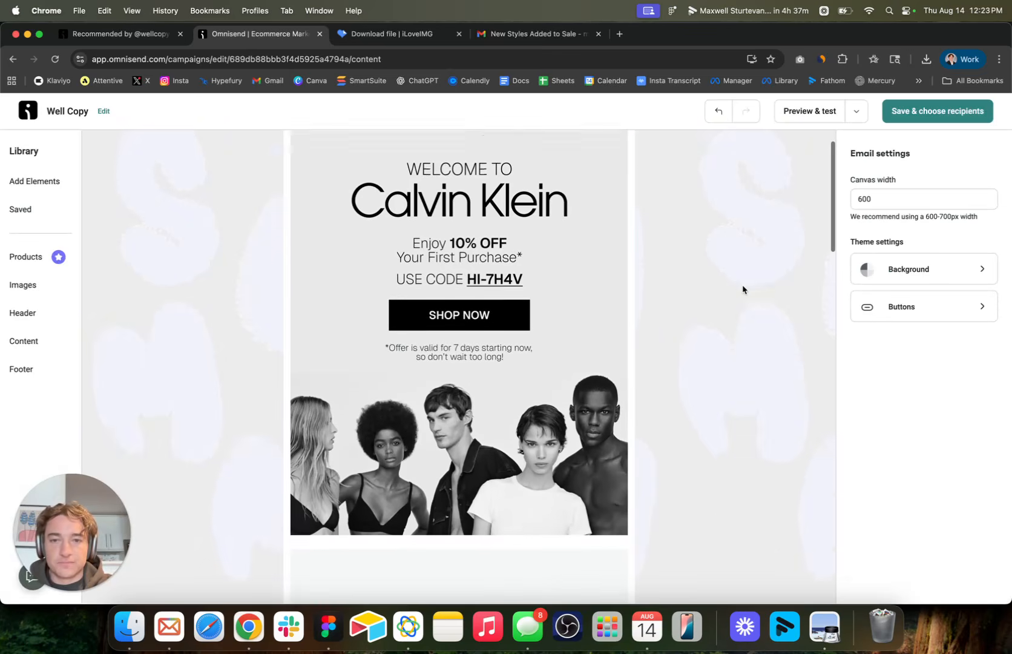
{"action": "left_click", "coordinate": [399, 447]}
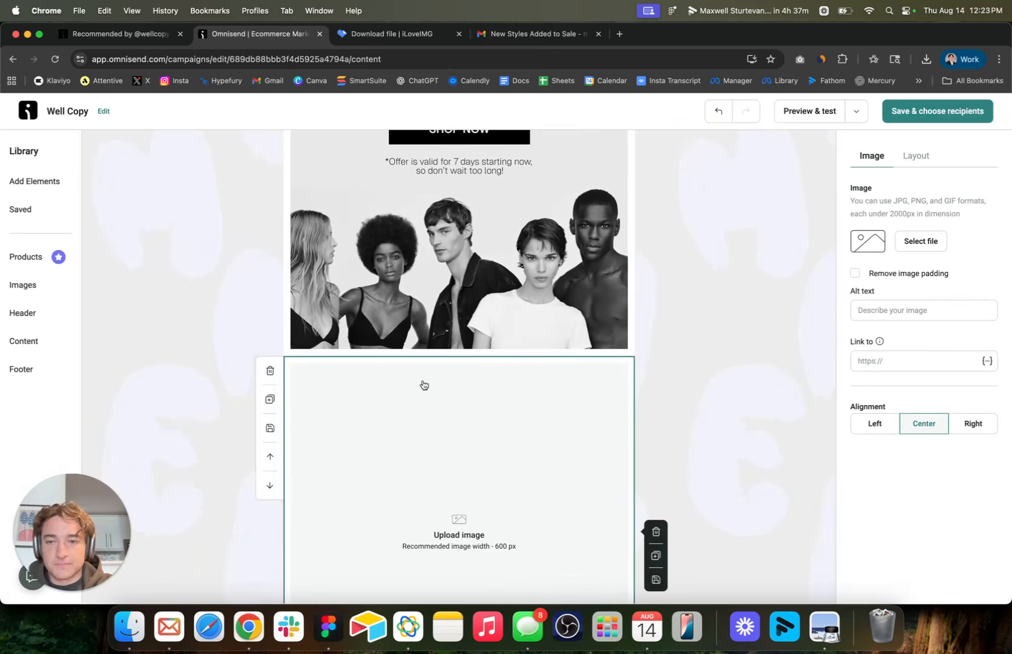
{"action": "left_click", "coordinate": [921, 241]}
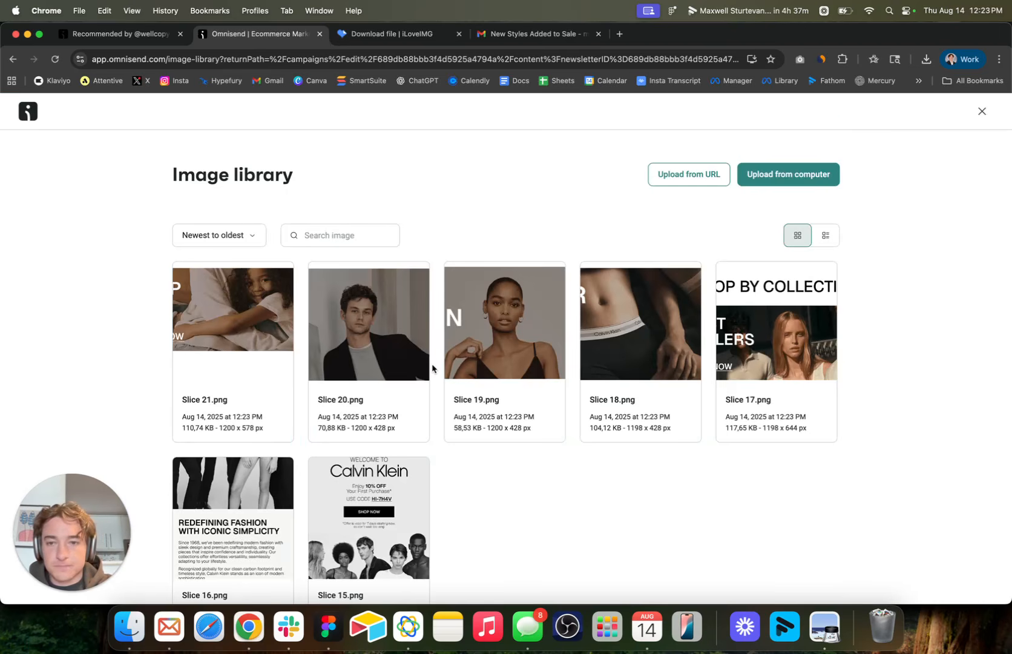
{"action": "scroll", "coordinate": [431, 363], "scroll_direction": "down", "scroll_amount": 1}
{"action": "left_click", "coordinate": [203, 520]}
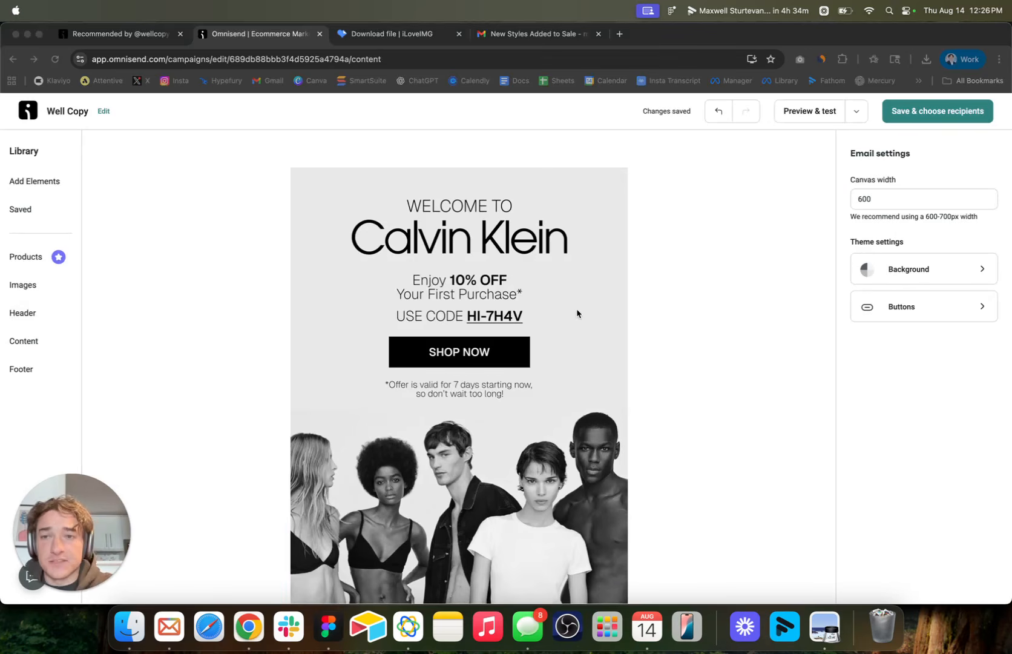
Turn the image padding removal off and back on for the "Redefining Fashion" image block.
{"action": "scroll", "coordinate": [572, 363], "scroll_direction": "down", "scroll_amount": 5}
{"action": "left_click", "coordinate": [576, 384]}
{"action": "scroll", "coordinate": [545, 424], "scroll_direction": "down", "scroll_amount": 6}
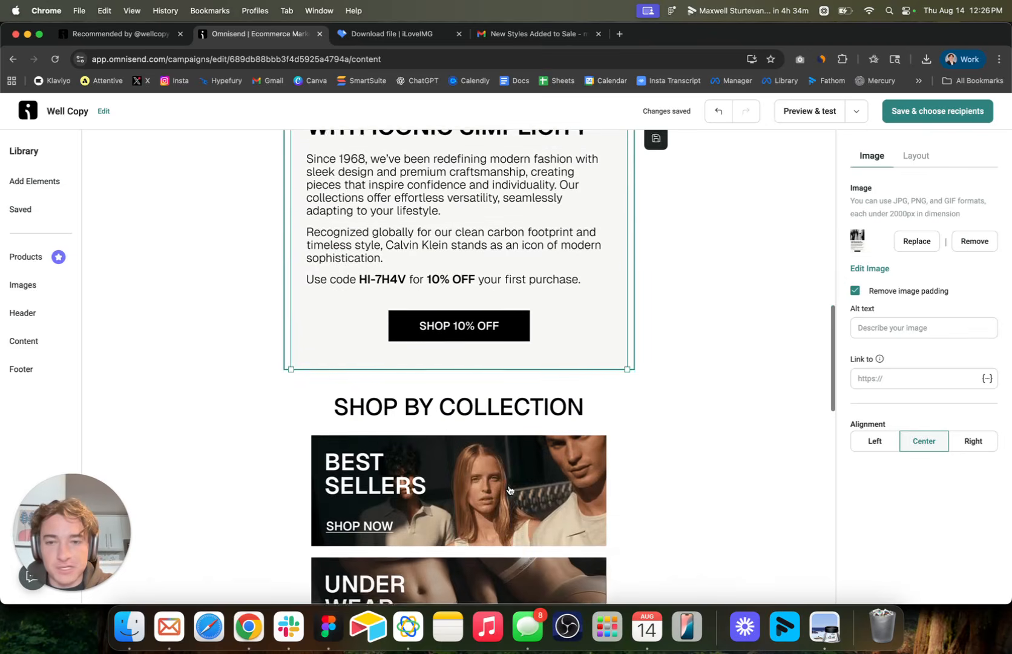
{"action": "scroll", "coordinate": [505, 387], "scroll_direction": "up", "scroll_amount": 5}
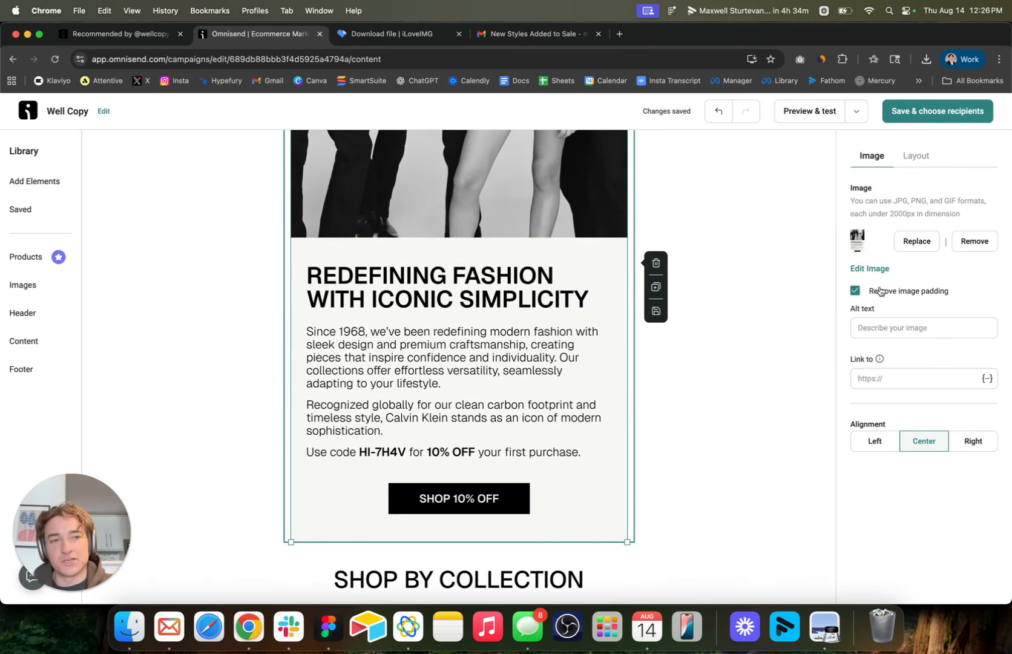
{"action": "left_click", "coordinate": [855, 291]}
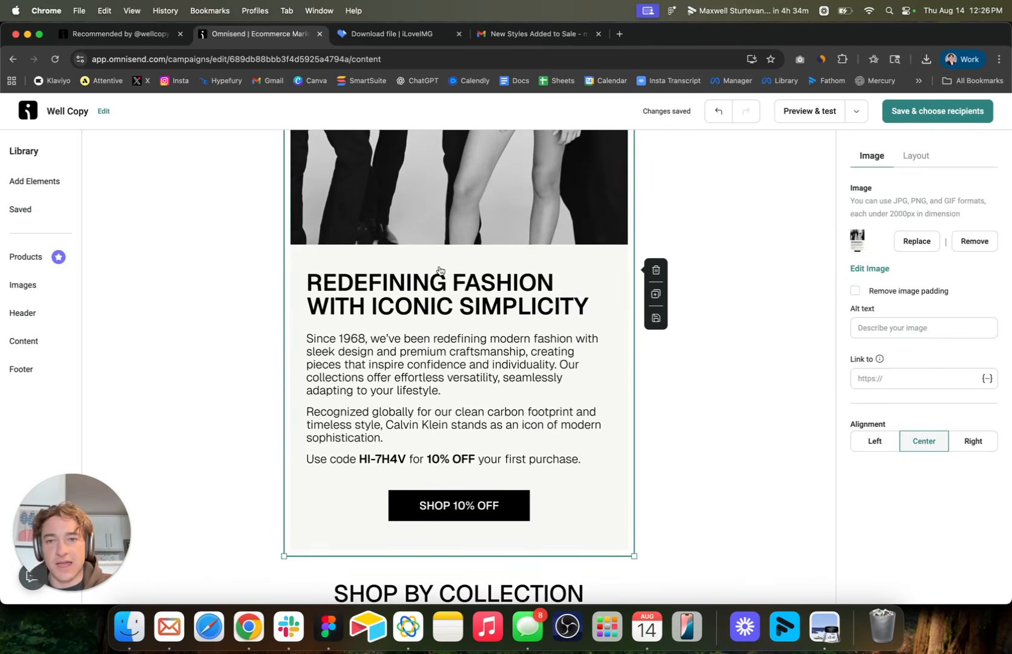
{"action": "left_click", "coordinate": [855, 291]}
{"action": "scroll", "coordinate": [519, 319], "scroll_direction": "down", "scroll_amount": 3}
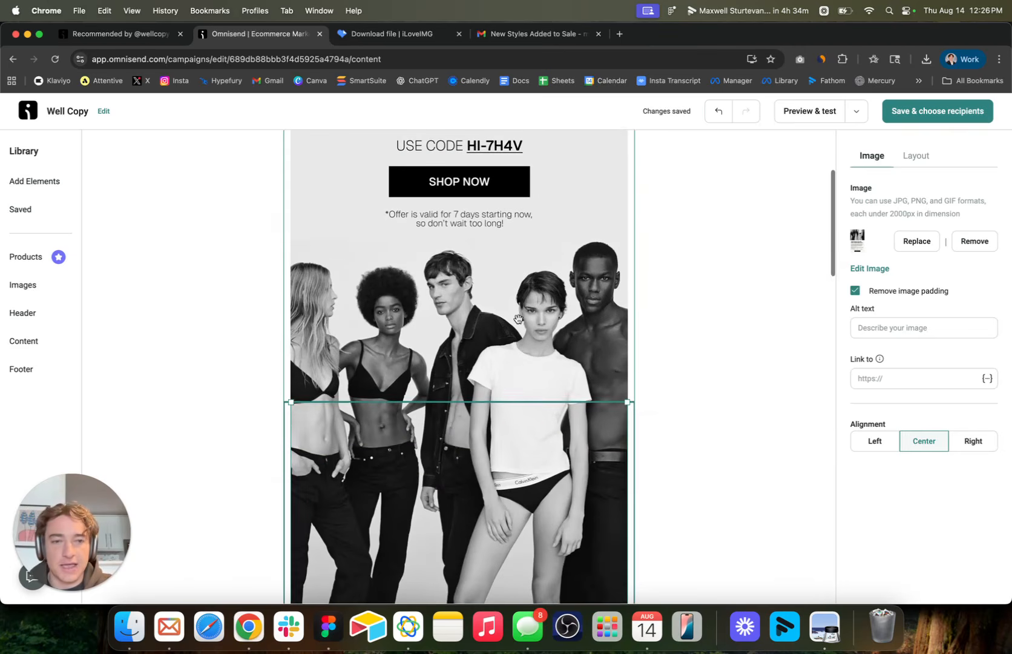
Examine the stacked image blocks down to the collection banners, checking how the slices join.
{"action": "left_click", "coordinate": [655, 318]}
{"action": "left_click", "coordinate": [472, 479]}
{"action": "scroll", "coordinate": [473, 478], "scroll_direction": "down", "scroll_amount": 6}
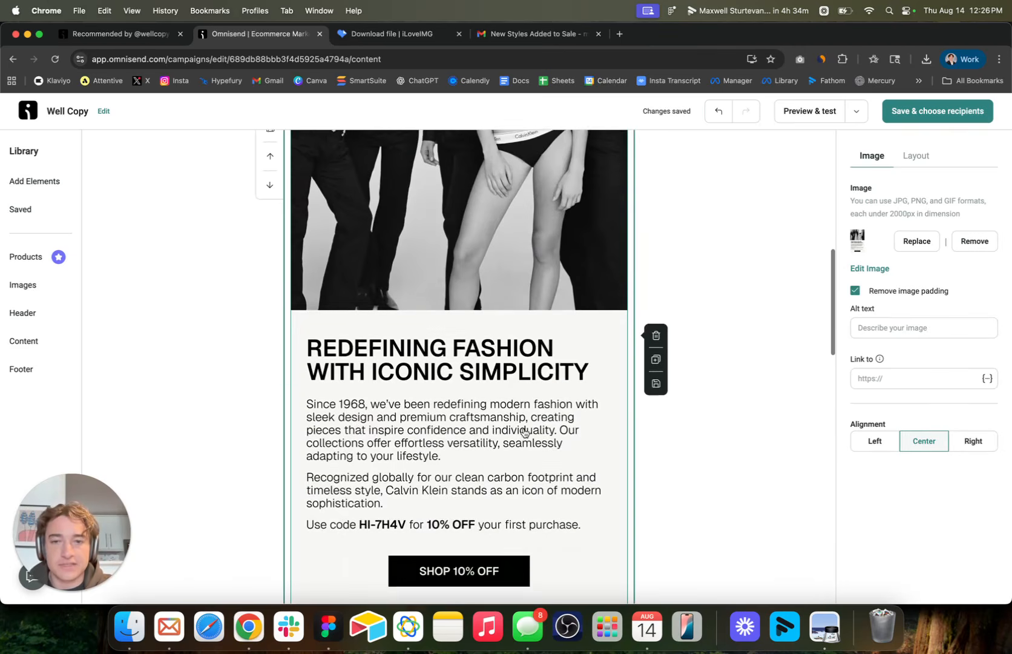
{"action": "scroll", "coordinate": [524, 432], "scroll_direction": "down", "scroll_amount": 5}
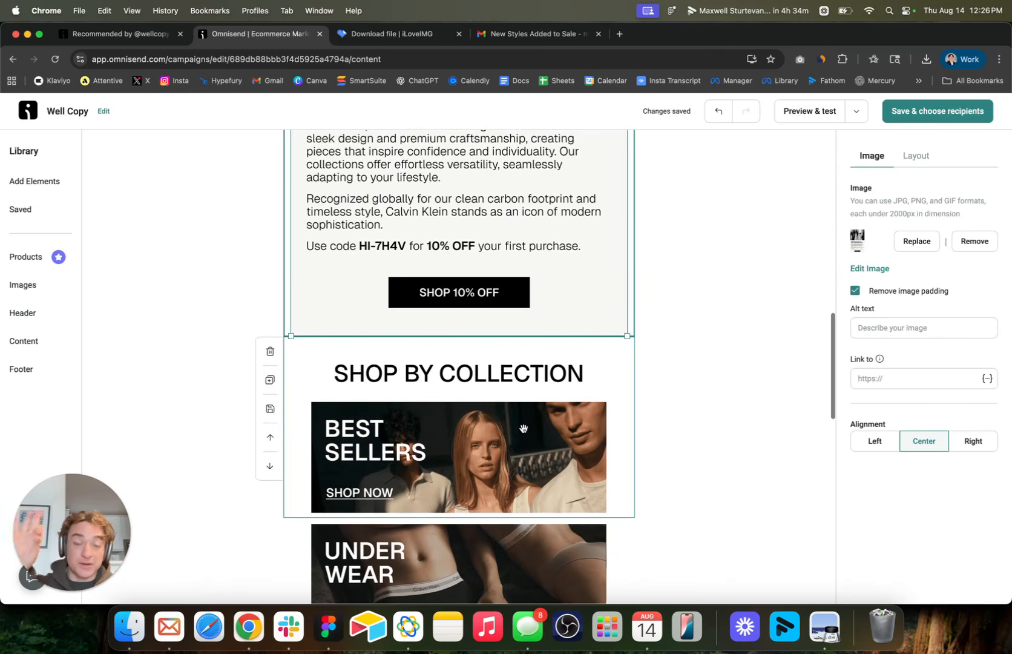
{"action": "scroll", "coordinate": [524, 429], "scroll_direction": "up", "scroll_amount": 5}
{"action": "scroll", "coordinate": [546, 383], "scroll_direction": "down", "scroll_amount": 5}
{"action": "left_click", "coordinate": [551, 370]}
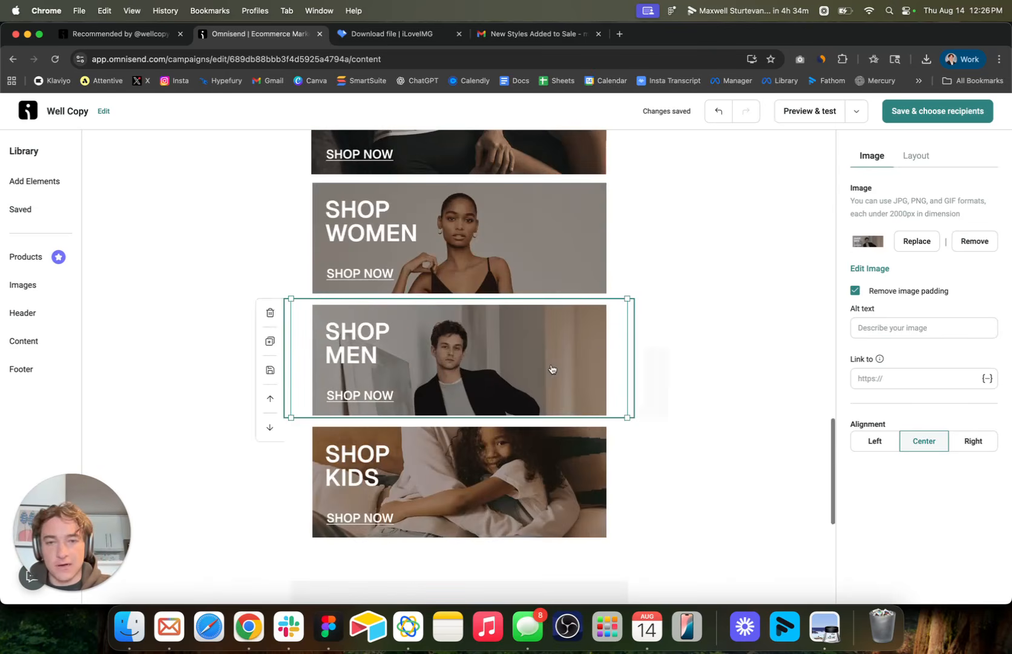
{"action": "scroll", "coordinate": [550, 371], "scroll_direction": "up", "scroll_amount": 10}
Set the welcome image's alt text to "Welcome to Calvin Klein. Take 10% OFF with code HI-7H4V".
{"action": "left_click", "coordinate": [551, 368]}
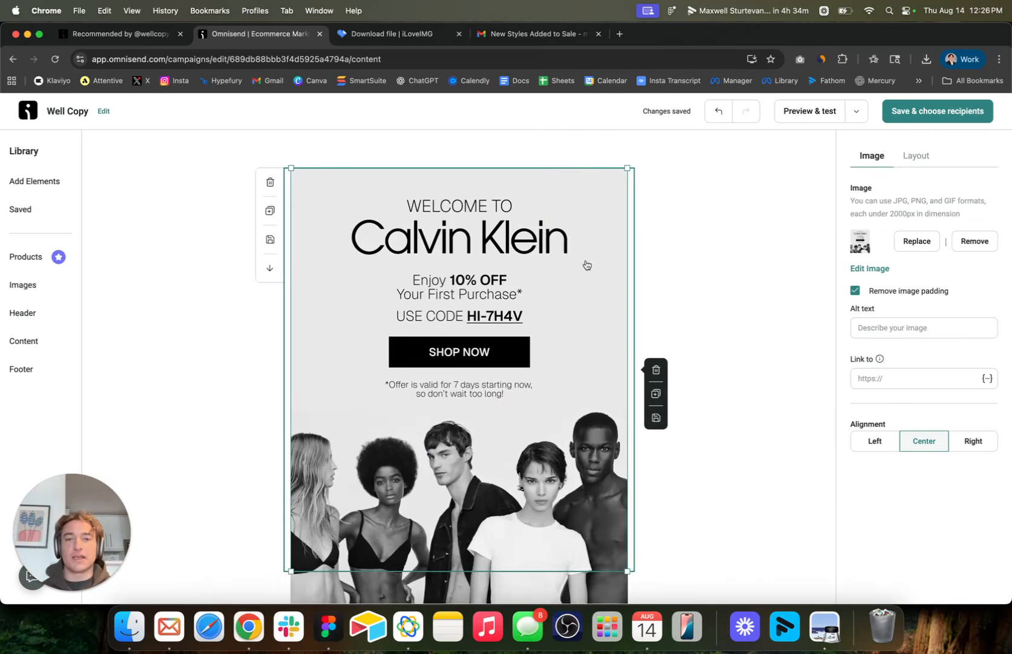
{"action": "key", "text": "super+minus"}
{"action": "key", "text": "super+minus"}
{"action": "key", "text": "super+minus"}
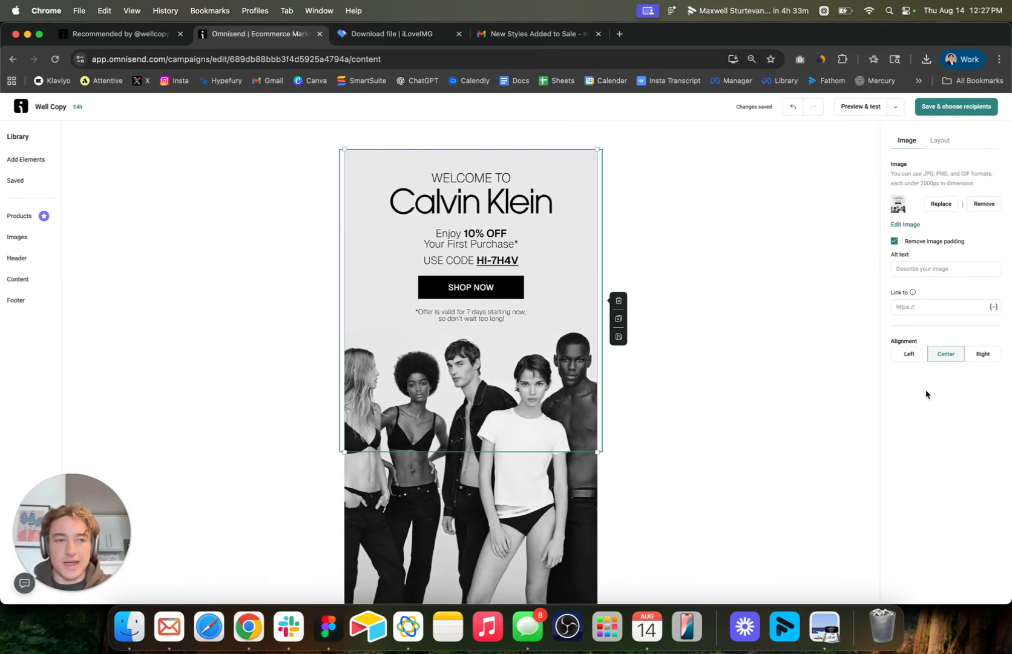
{"action": "left_click", "coordinate": [930, 270]}
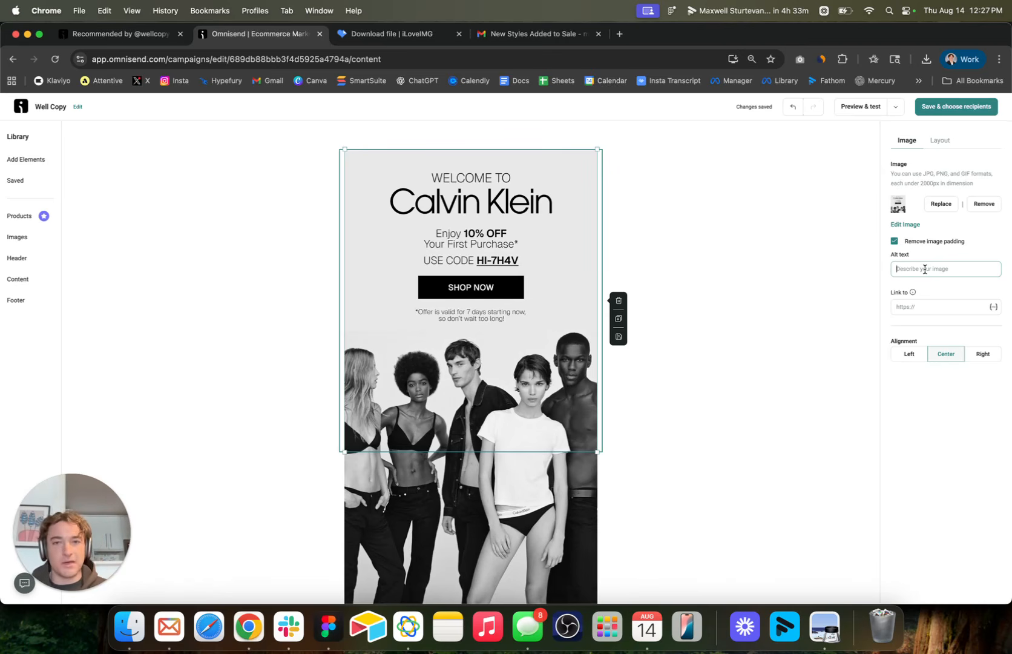
{"action": "type", "text": "Welcome to Calvin Klein. Take 10"}
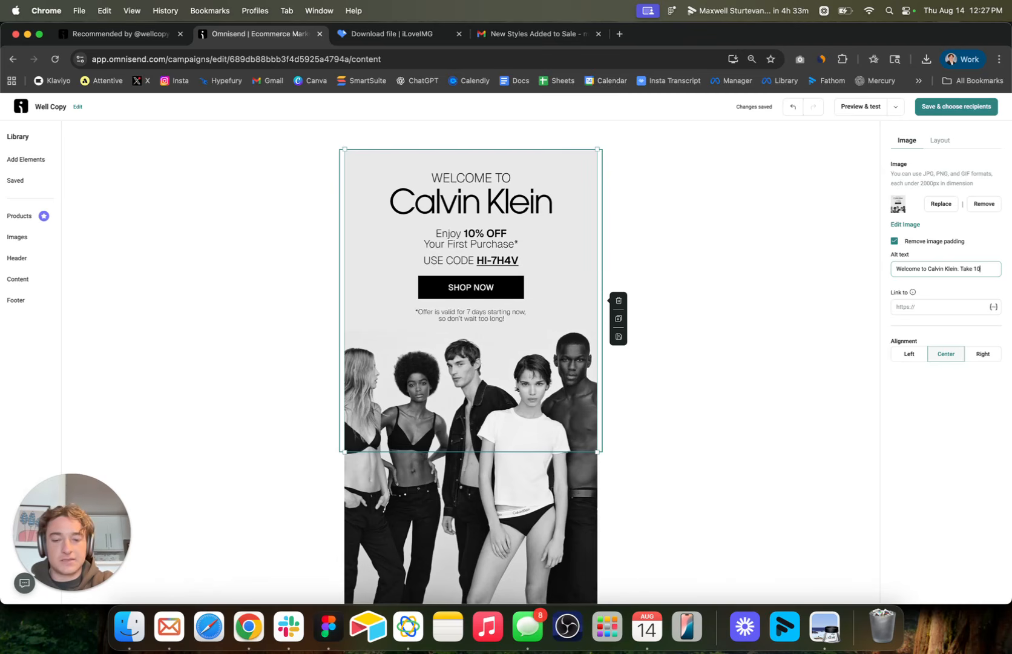
{"action": "type", "text": "% OFF with cod"}
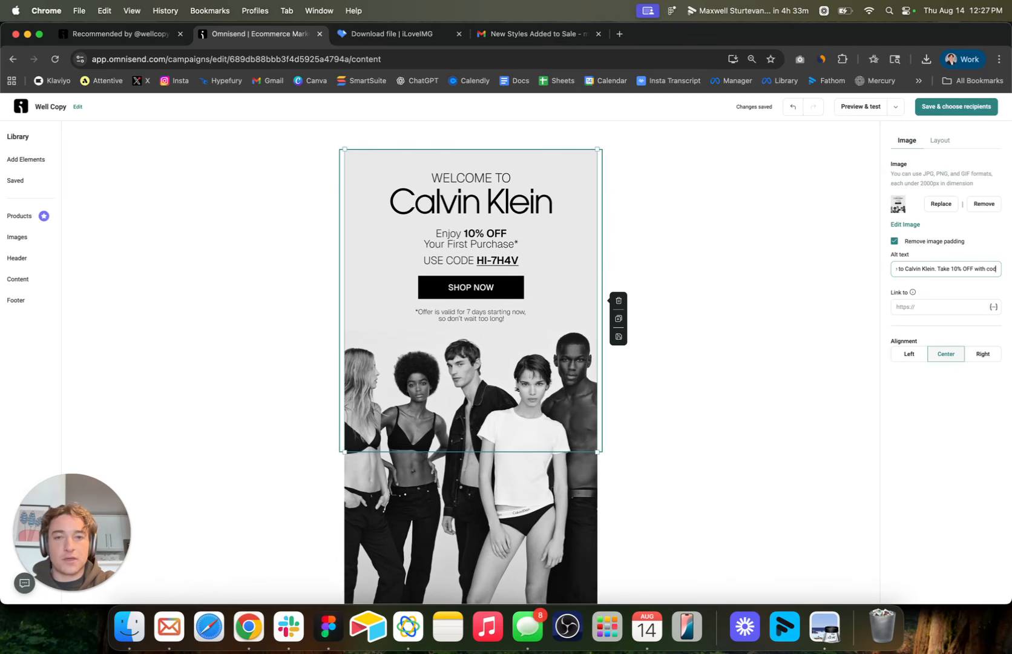
{"action": "type", "text": "e HI"}
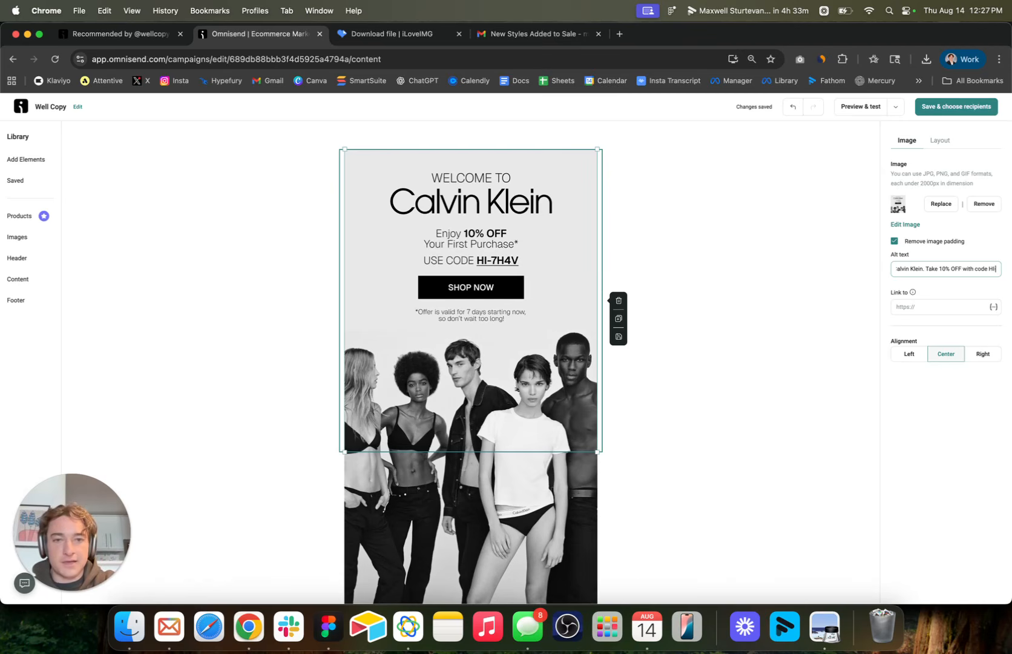
{"action": "type", "text": "-7H"}
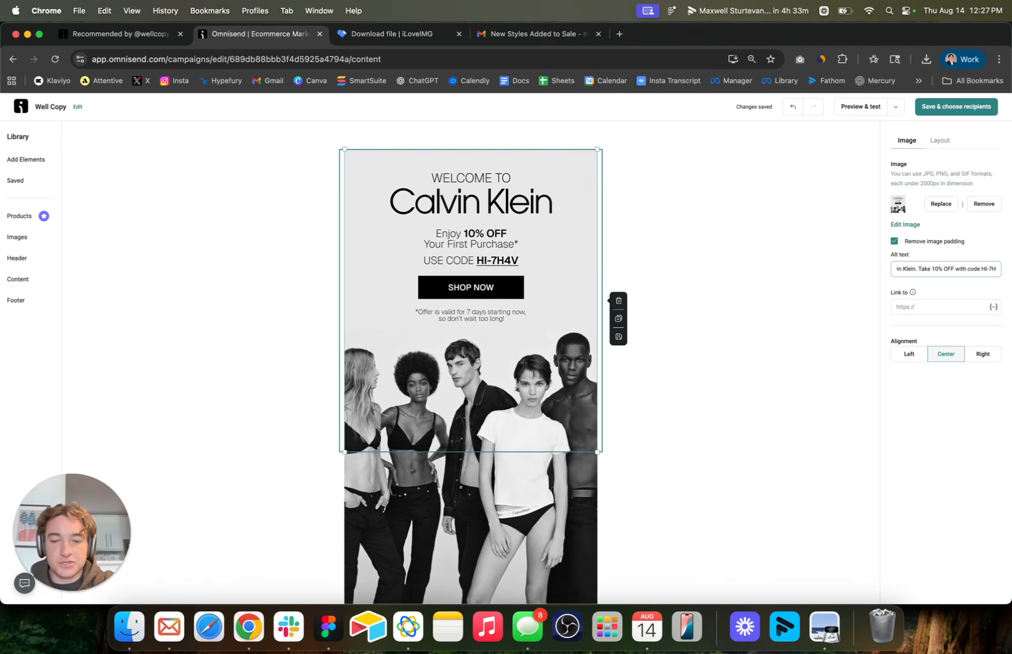
{"action": "type", "text": "4V"}
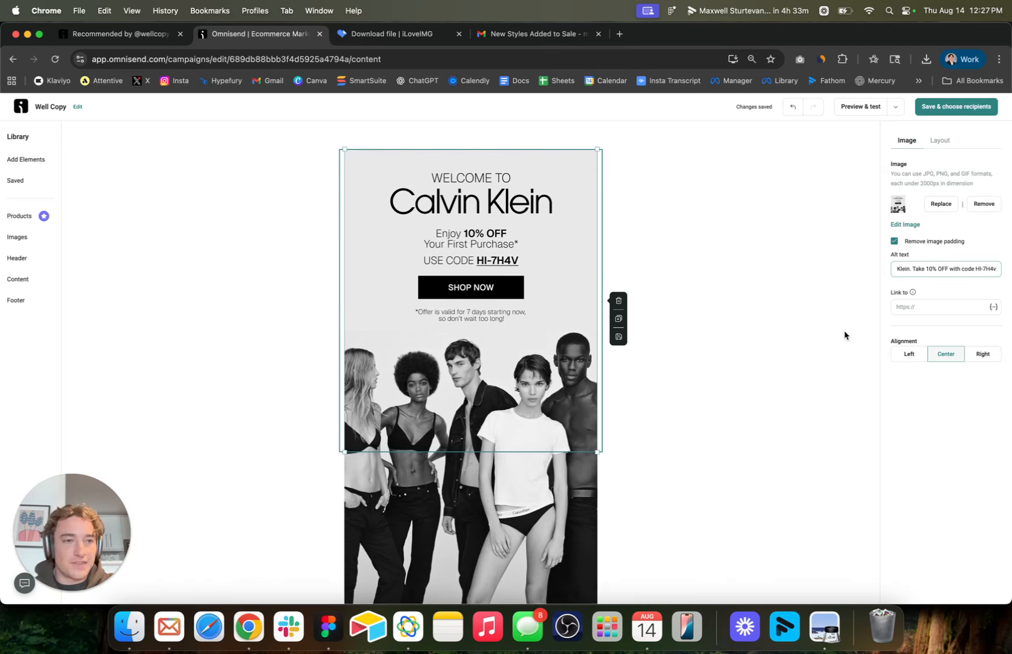
Set the alt text of the second image block to "Redefining Fashion with Iconic Simplicity".
{"action": "scroll", "coordinate": [550, 339], "scroll_direction": "down", "scroll_amount": 4}
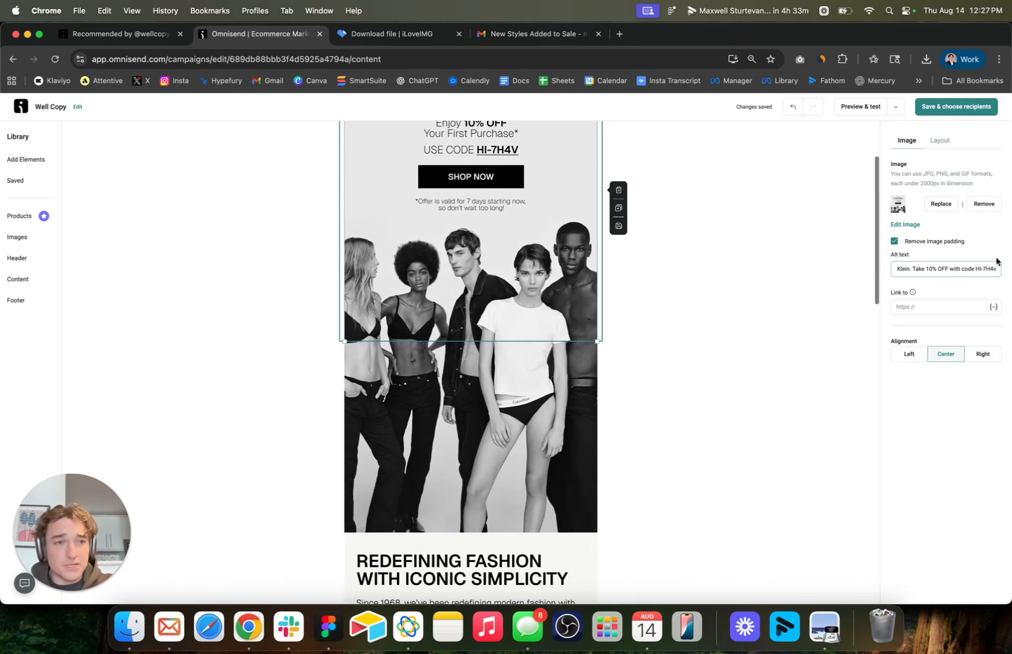
{"action": "left_click", "coordinate": [532, 410]}
{"action": "scroll", "coordinate": [532, 412], "scroll_direction": "down", "scroll_amount": 5}
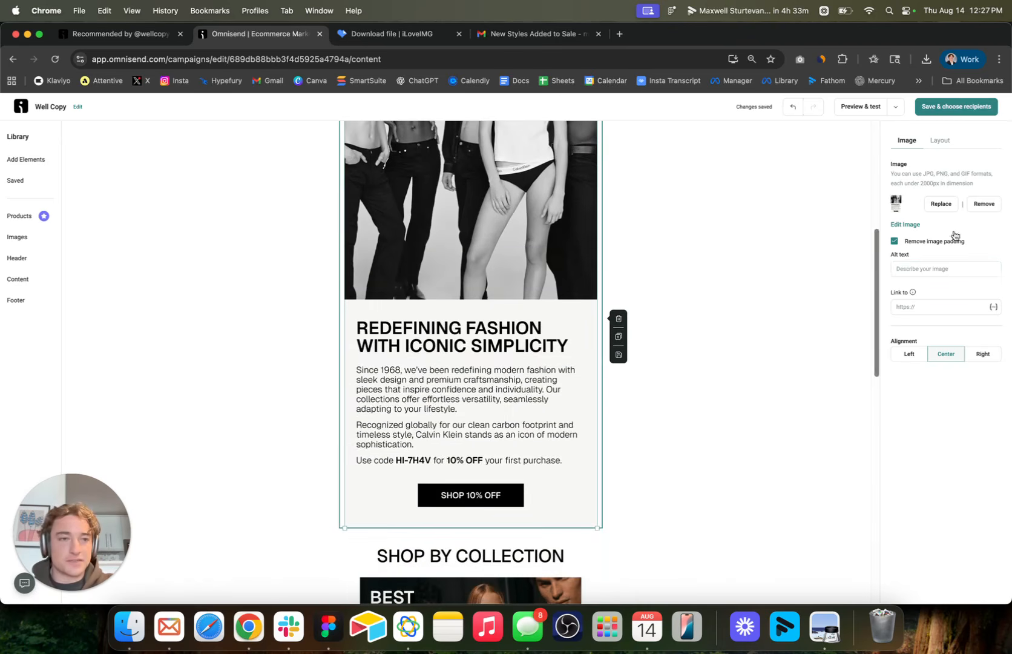
{"action": "left_click", "coordinate": [964, 268]}
{"action": "type", "text": "Redefining Fashion with Iconic"}
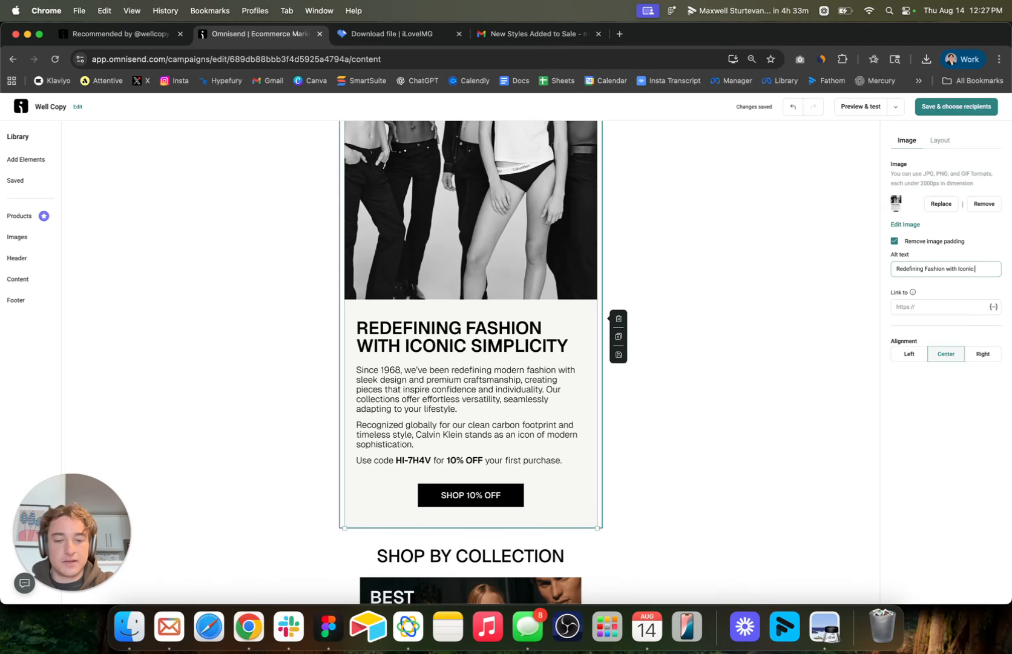
{"action": "type", "text": "ity"}
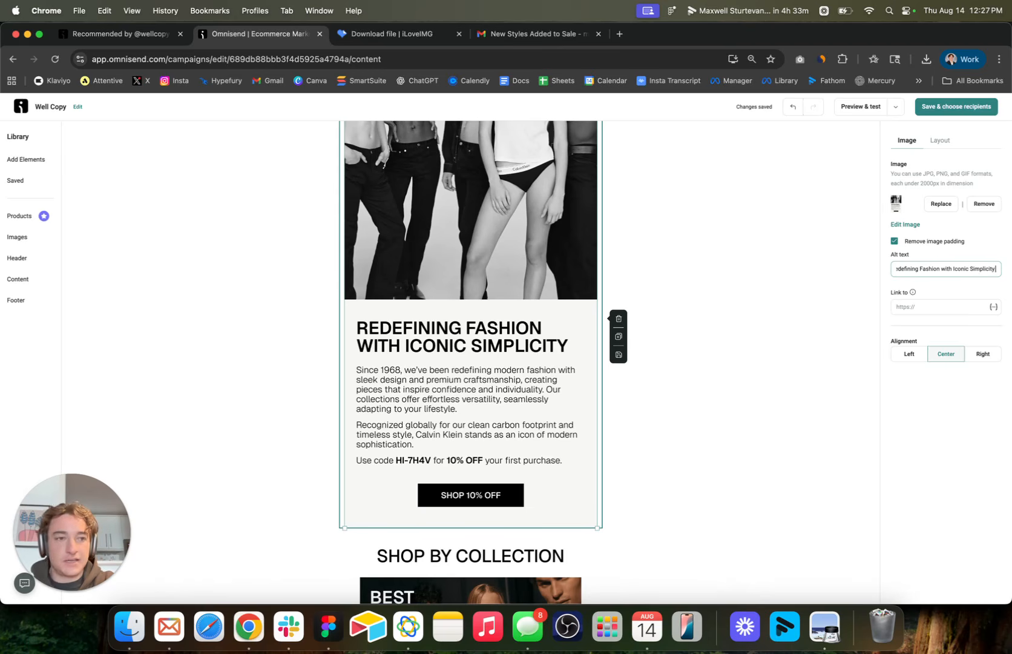
{"action": "key", "text": "BackSpace"}
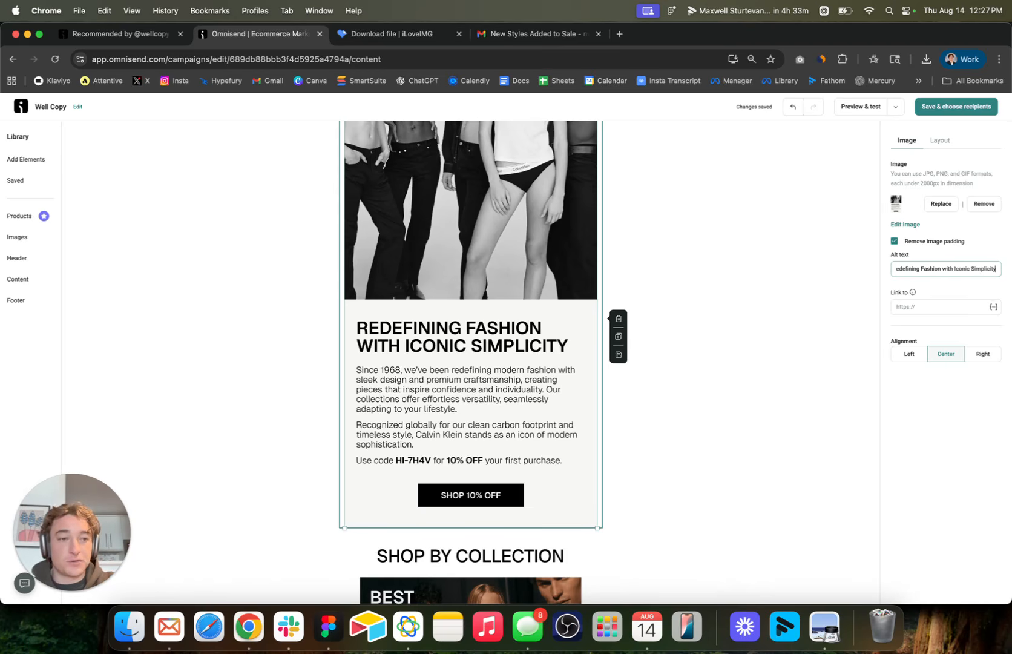
Add the alt text "Shop Bestsellers" to the Best Sellers image and "Shop Underwear" to the Underwear image.
{"action": "scroll", "coordinate": [489, 391], "scroll_direction": "down", "scroll_amount": 3}
{"action": "left_click", "coordinate": [487, 396]}
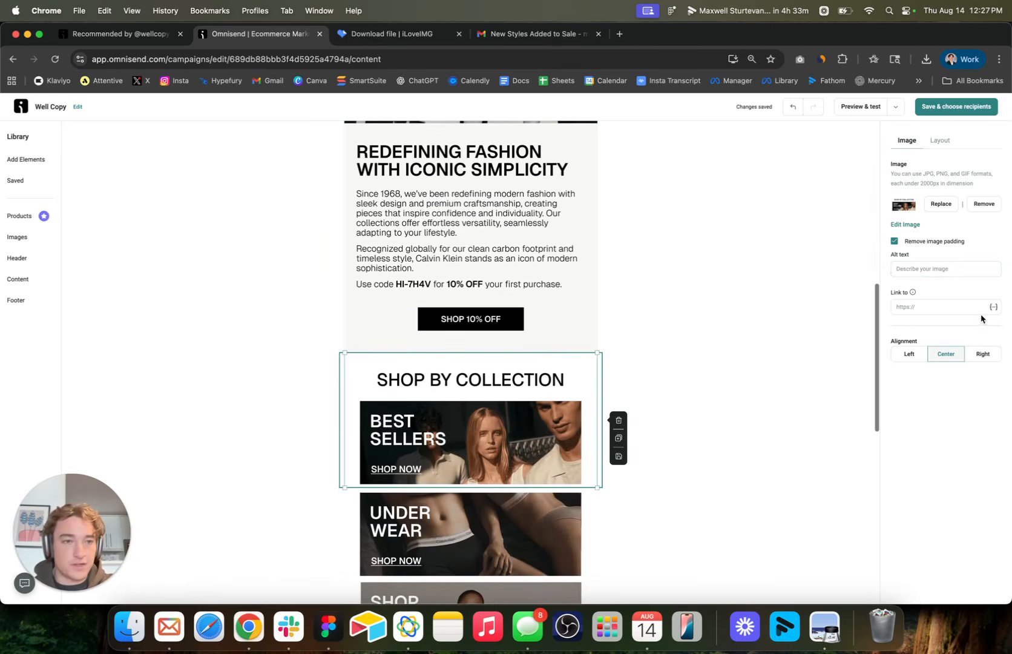
{"action": "left_click", "coordinate": [952, 268]}
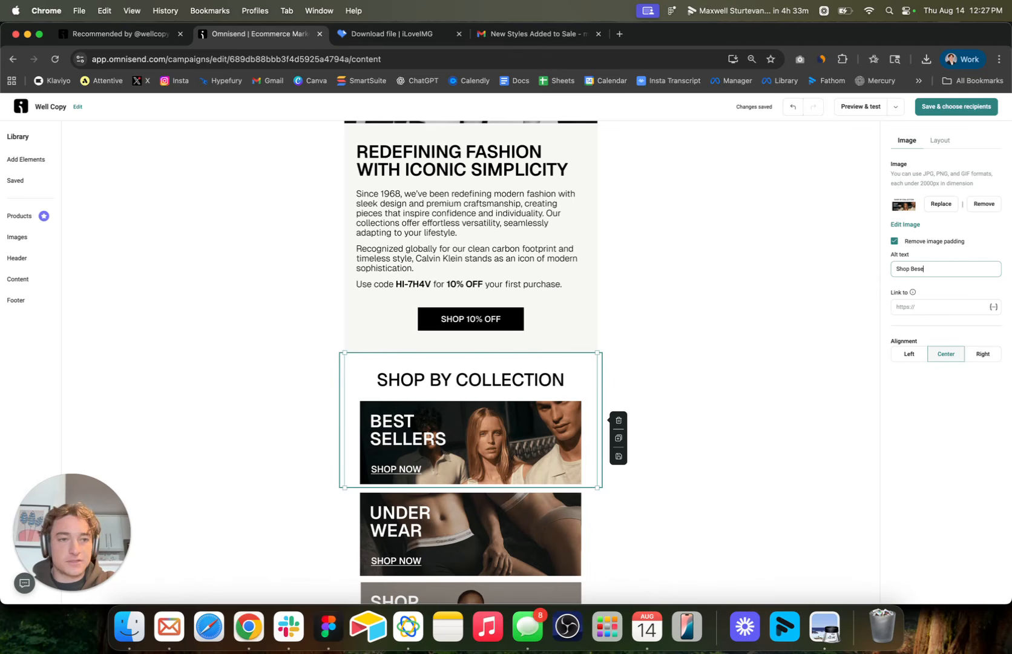
{"action": "type", "text": "Shop Bestsellers"}
{"action": "left_click", "coordinate": [472, 533]}
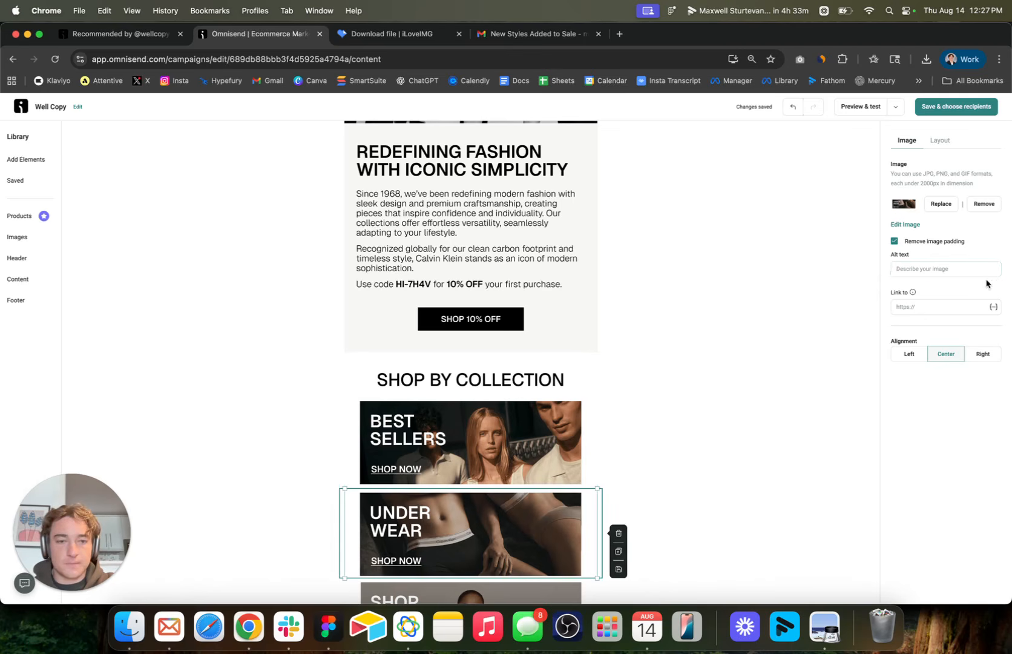
{"action": "left_click", "coordinate": [955, 269]}
{"action": "type", "text": "Shop Underwear"}
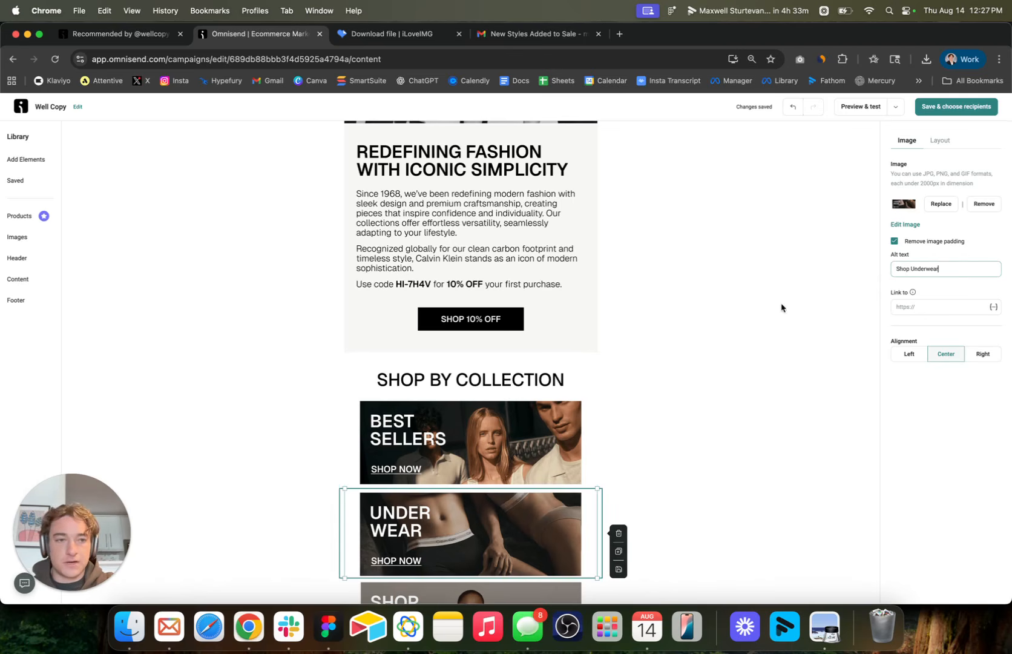
Add the alt text "Shop Women" to the women's banner and "Shop Men" to the men's banner.
{"action": "scroll", "coordinate": [472, 363], "scroll_direction": "down", "scroll_amount": 5}
{"action": "left_click", "coordinate": [478, 297]}
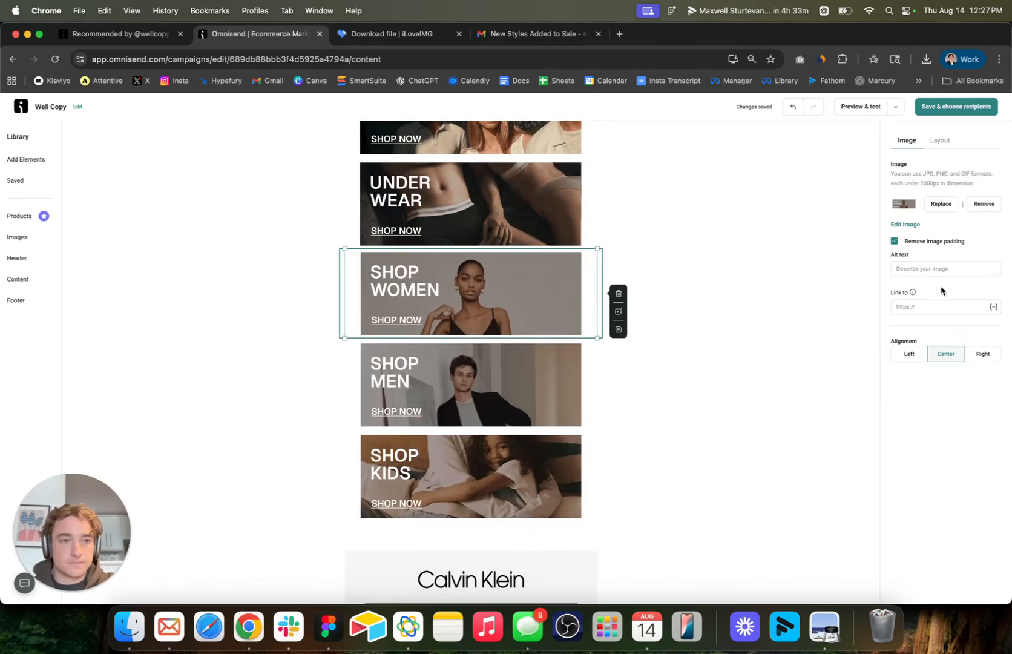
{"action": "left_click", "coordinate": [942, 270]}
{"action": "type", "text": "Shop Women"}
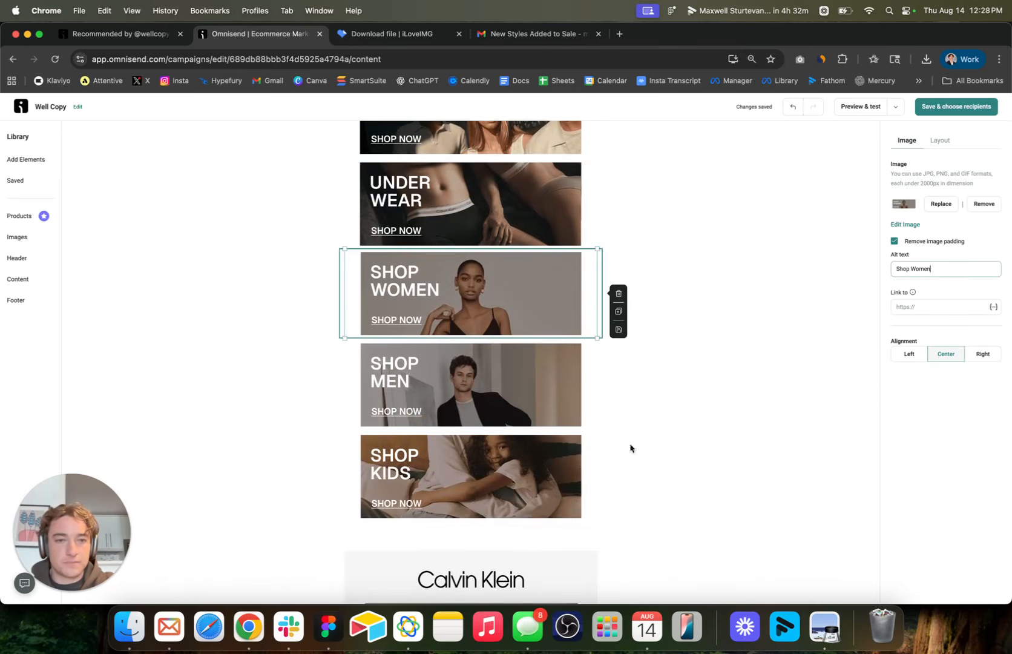
{"action": "left_click", "coordinate": [430, 393]}
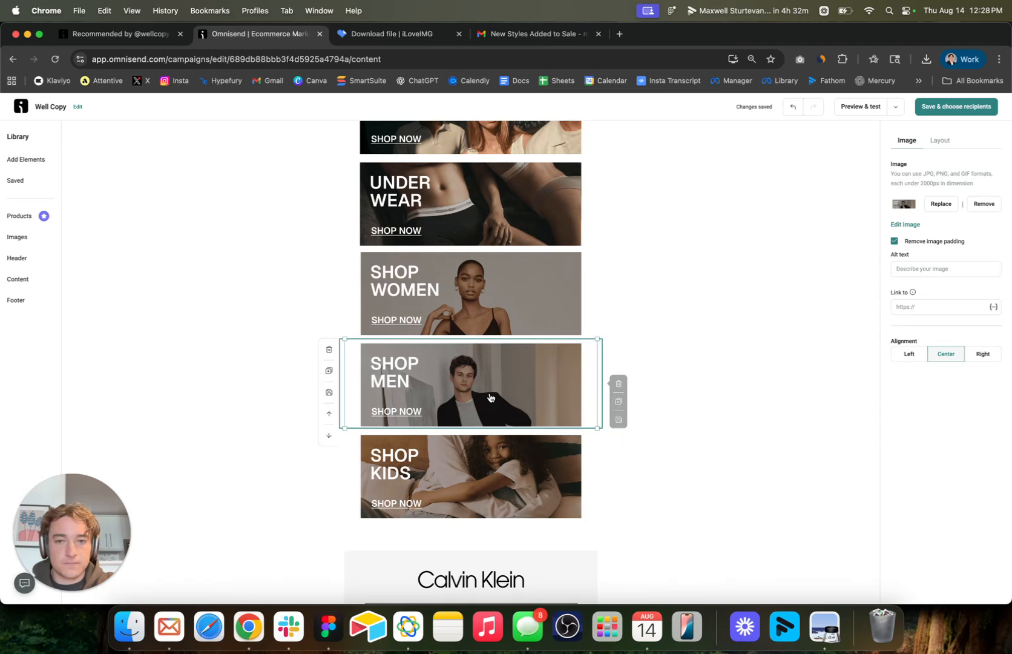
{"action": "left_click", "coordinate": [916, 274]}
{"action": "type", "text": "Shop Men"}
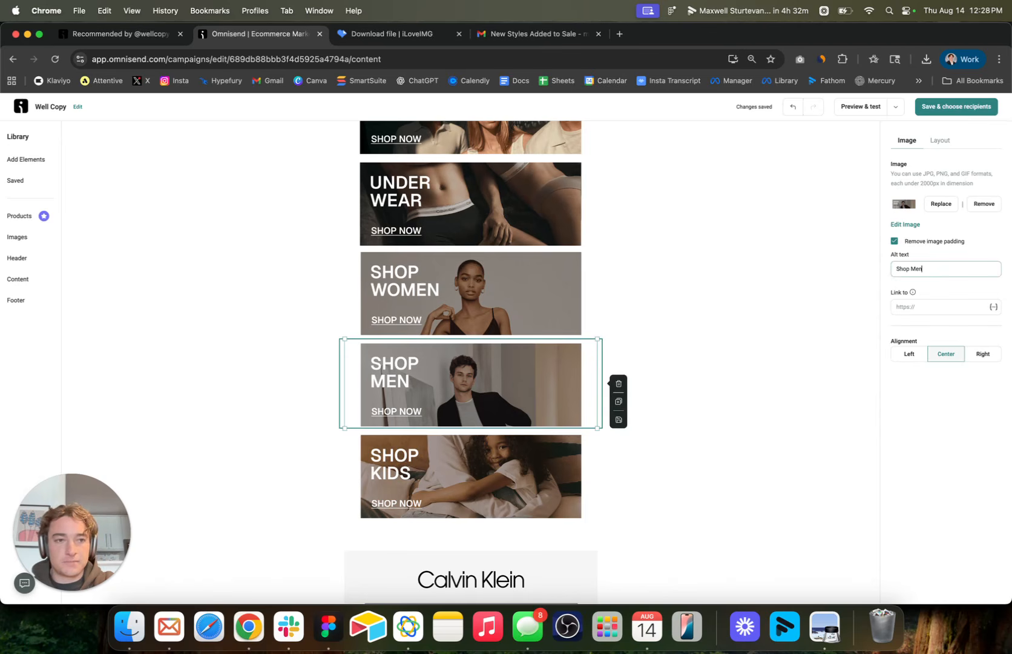
Set the alt text of the kids' collection banner to "Shop Kids".
{"action": "left_click", "coordinate": [454, 473]}
{"action": "left_click", "coordinate": [956, 270]}
{"action": "type", "text": "Shop Ki"}
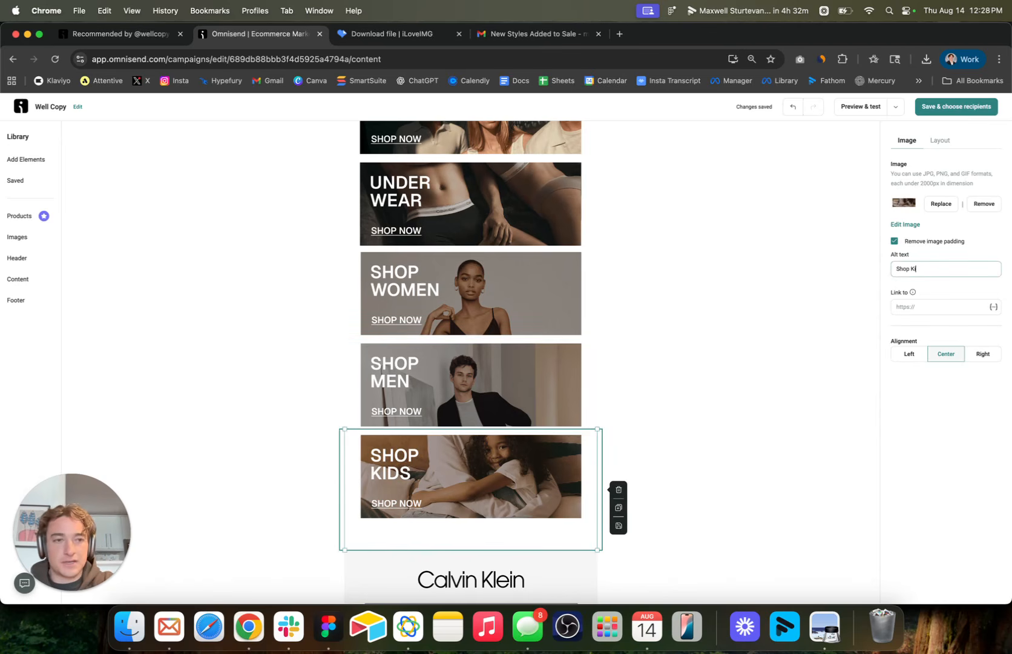
{"action": "type", "text": "ds"}
Set the alt text of the Calvin Klein footer image to "Shop All" and deselect the block.
{"action": "scroll", "coordinate": [502, 396], "scroll_direction": "down", "scroll_amount": 4}
{"action": "left_click", "coordinate": [502, 397]}
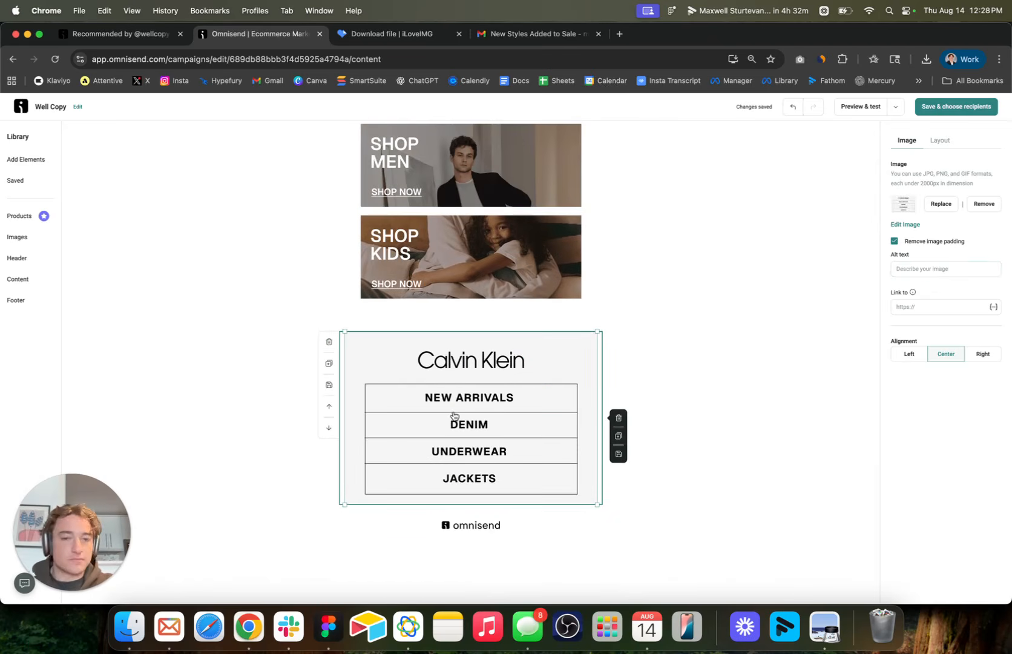
{"action": "left_click", "coordinate": [932, 269]}
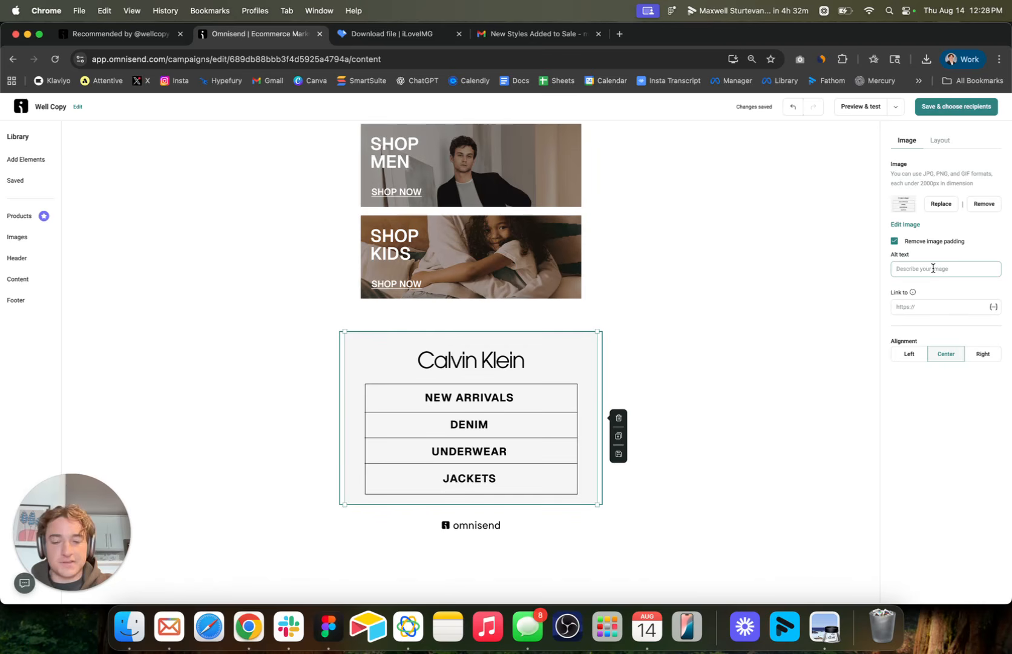
{"action": "type", "text": "Footer"}
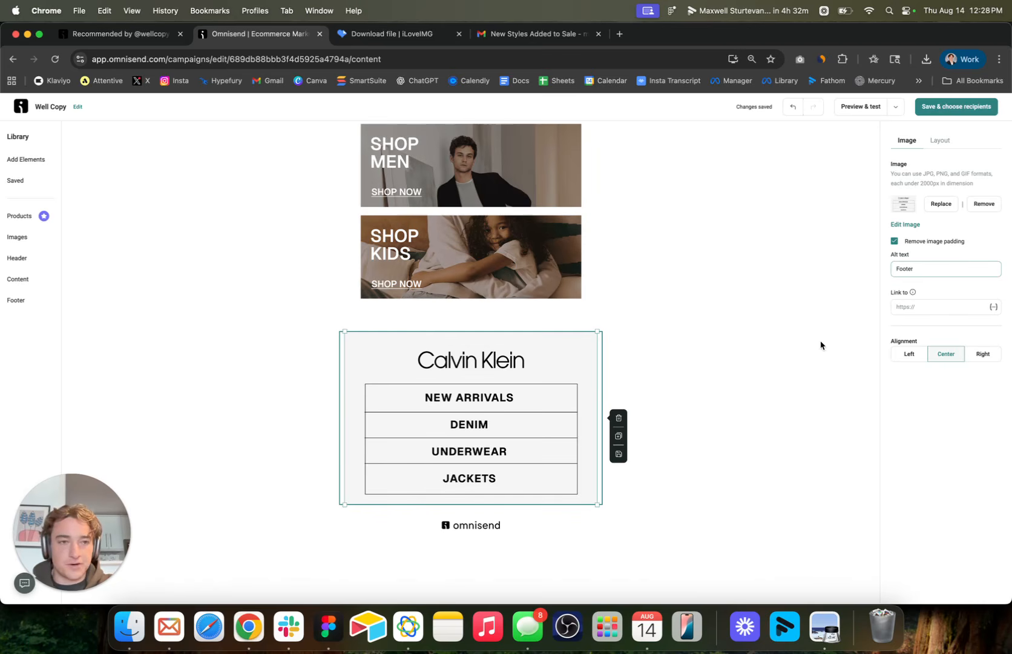
{"action": "double_click", "coordinate": [898, 270]}
{"action": "type", "text": "Sh"}
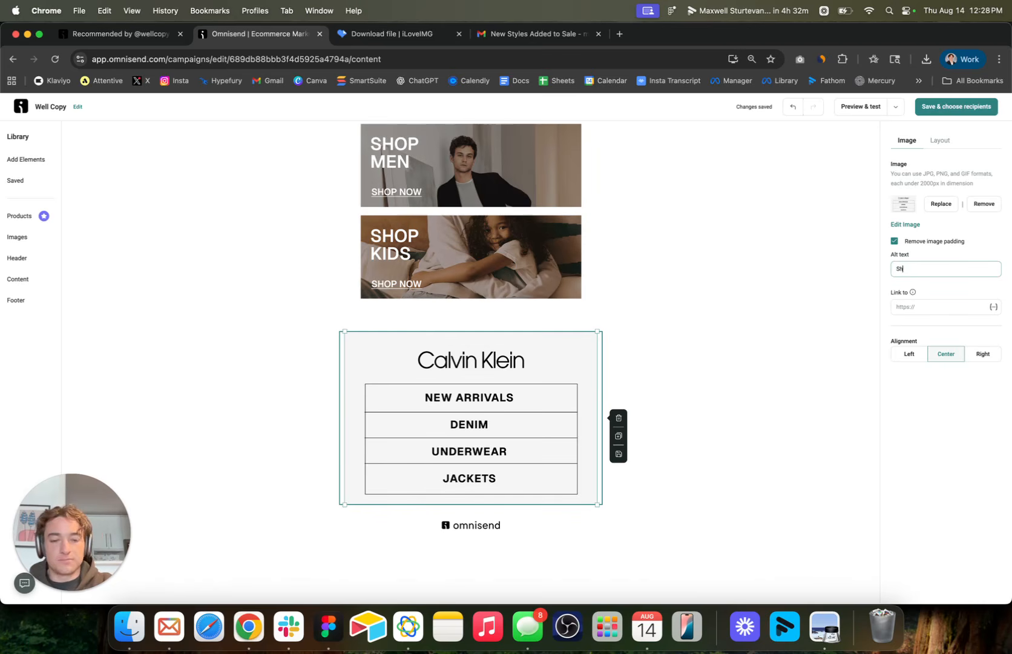
{"action": "type", "text": "op All"}
{"action": "scroll", "coordinate": [517, 386], "scroll_direction": "up", "scroll_amount": 16}
{"action": "scroll", "coordinate": [517, 386], "scroll_direction": "down", "scroll_amount": 16}
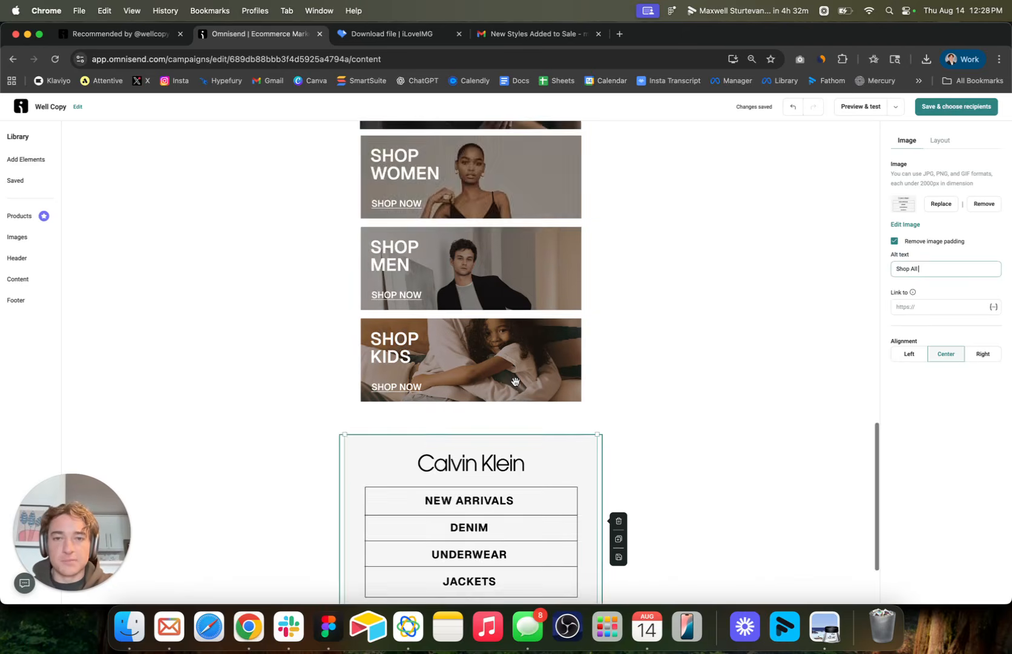
{"action": "scroll", "coordinate": [517, 387], "scroll_direction": "up", "scroll_amount": 1}
{"action": "scroll", "coordinate": [516, 387], "scroll_direction": "up", "scroll_amount": 15}
{"action": "left_click", "coordinate": [685, 257]}
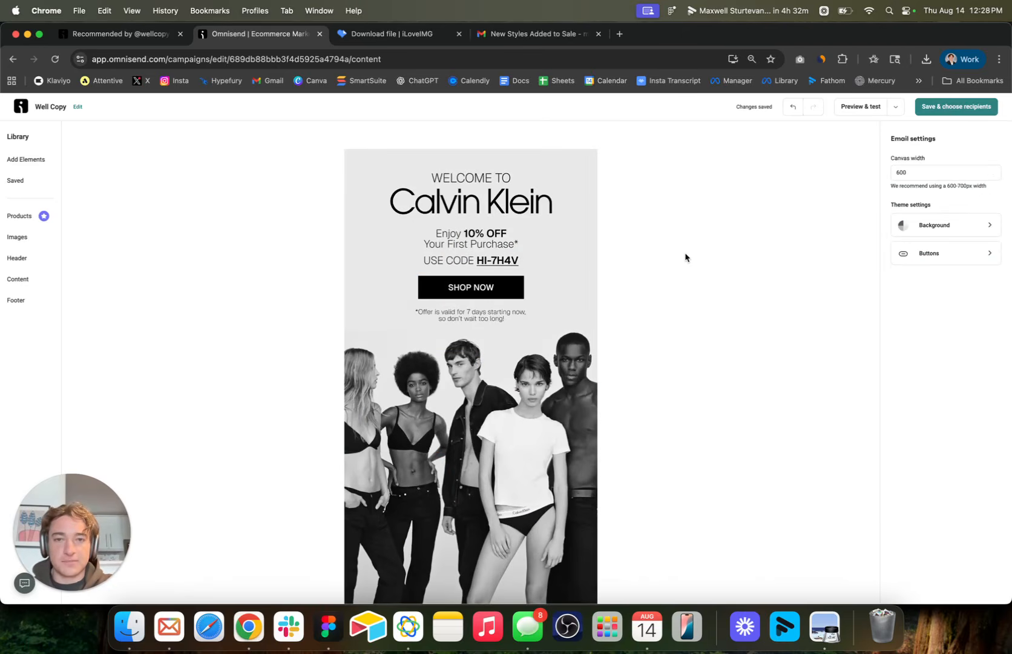
Select the welcome hero image, search the web for "calvin klein" in a new browser tab, and open the official store.
{"action": "left_click", "coordinate": [572, 248]}
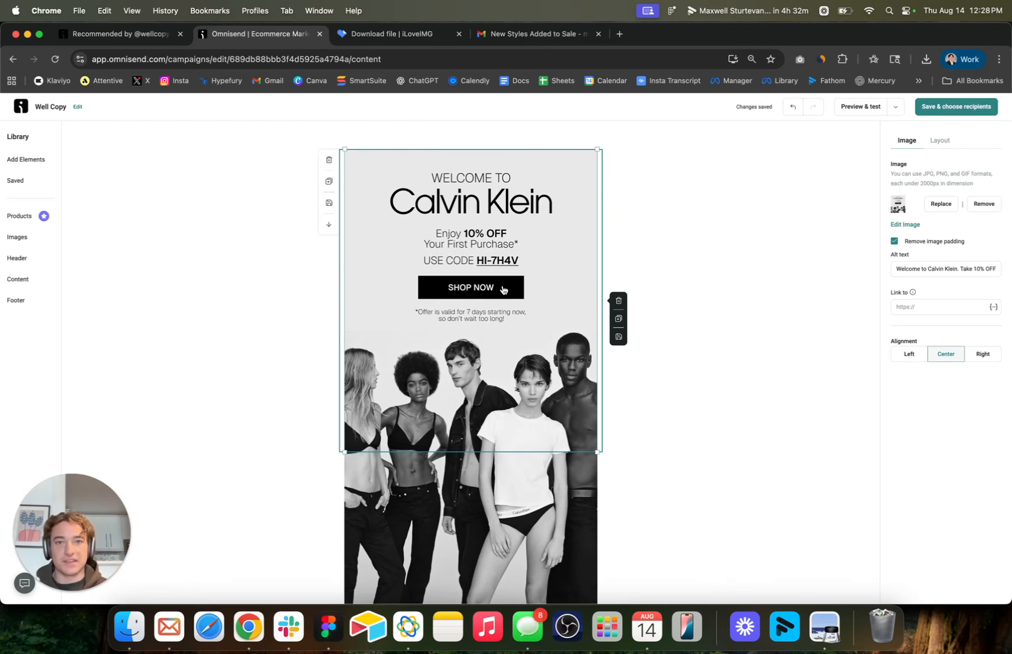
{"action": "left_click", "coordinate": [619, 34]}
{"action": "type", "text": "calvin"}
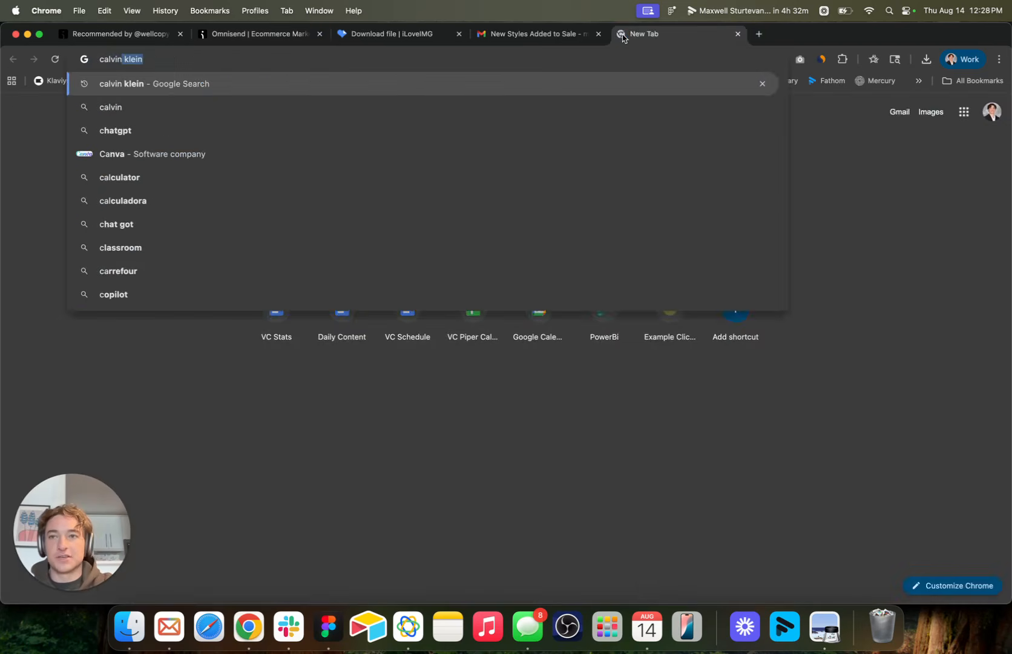
{"action": "type", "text": " klein"}
{"action": "key", "text": "Return"}
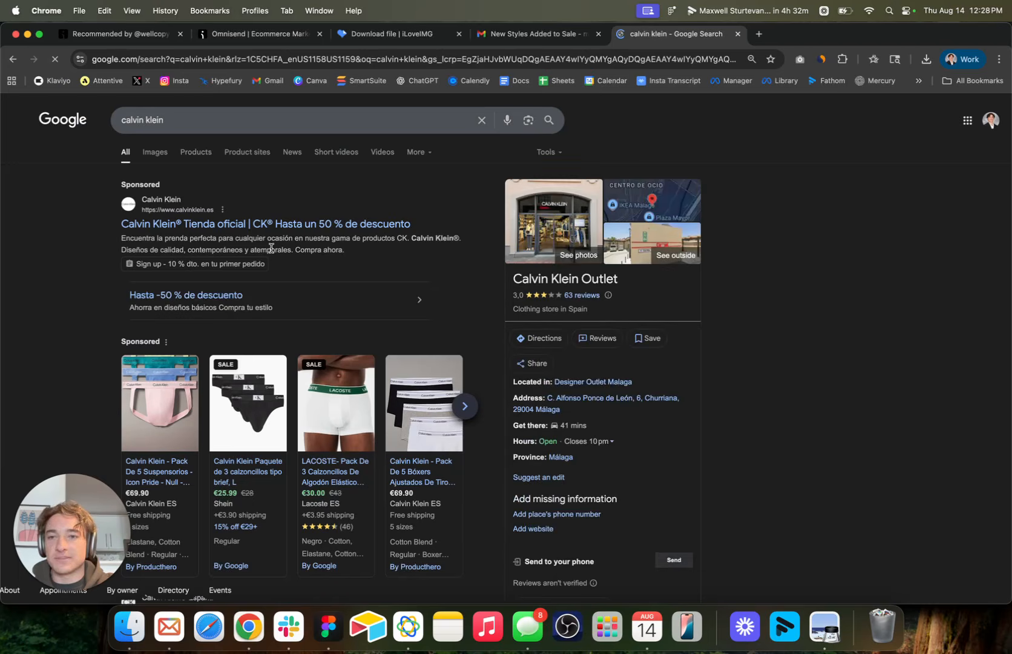
{"action": "scroll", "coordinate": [294, 232], "scroll_direction": "down", "scroll_amount": 6}
{"action": "scroll", "coordinate": [294, 231], "scroll_direction": "up", "scroll_amount": 6}
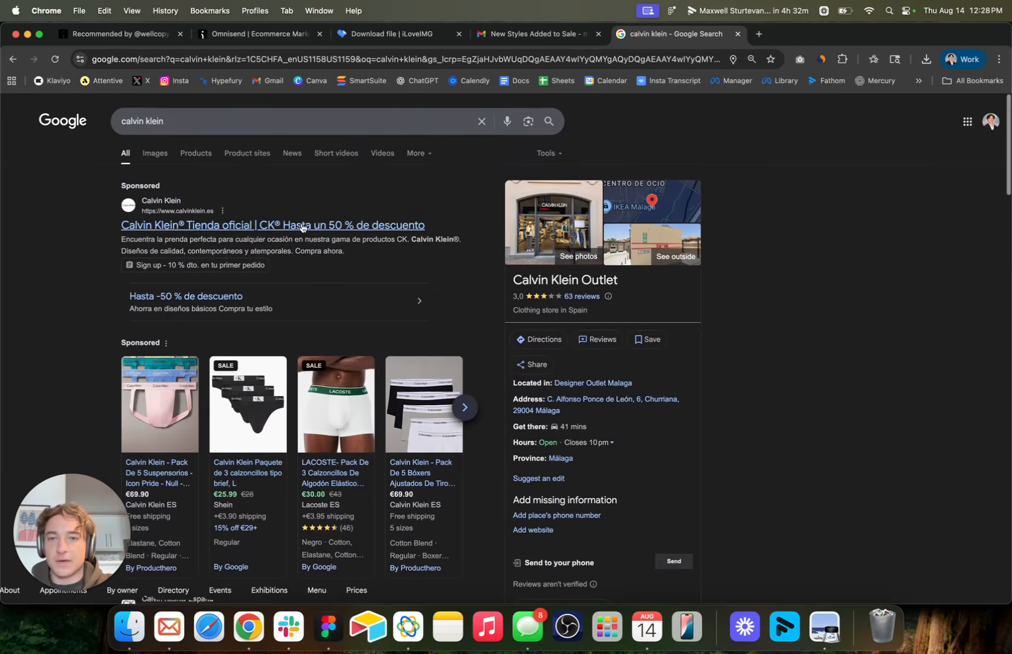
{"action": "left_click", "coordinate": [294, 225]}
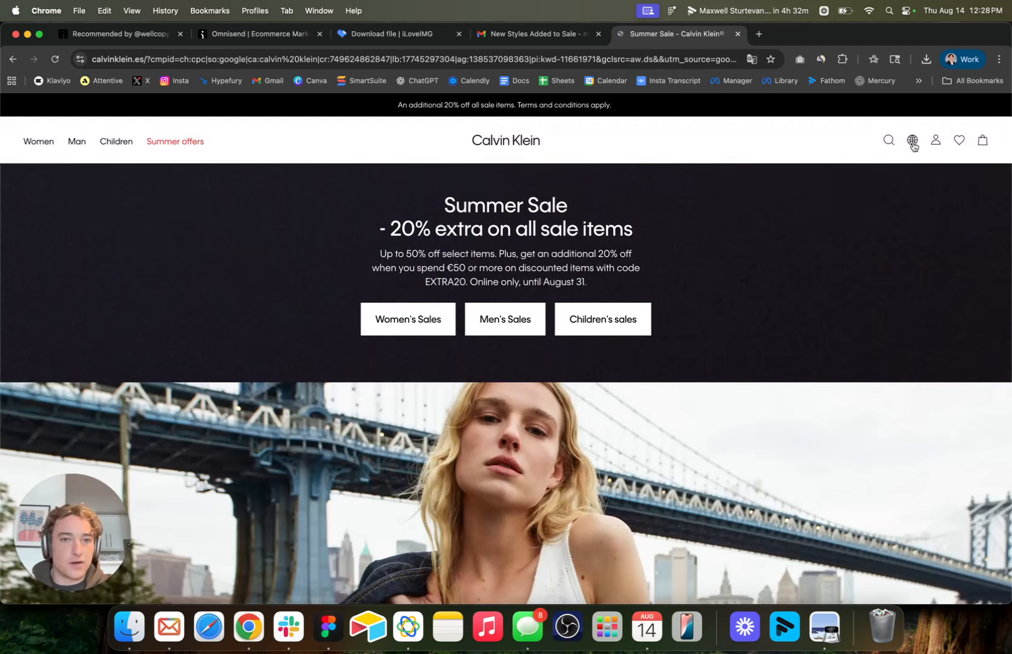
Switch the Calvin Klein store's country to United Kingdom and open its men's clothing page.
{"action": "scroll", "coordinate": [535, 350], "scroll_direction": "up", "scroll_amount": 2}
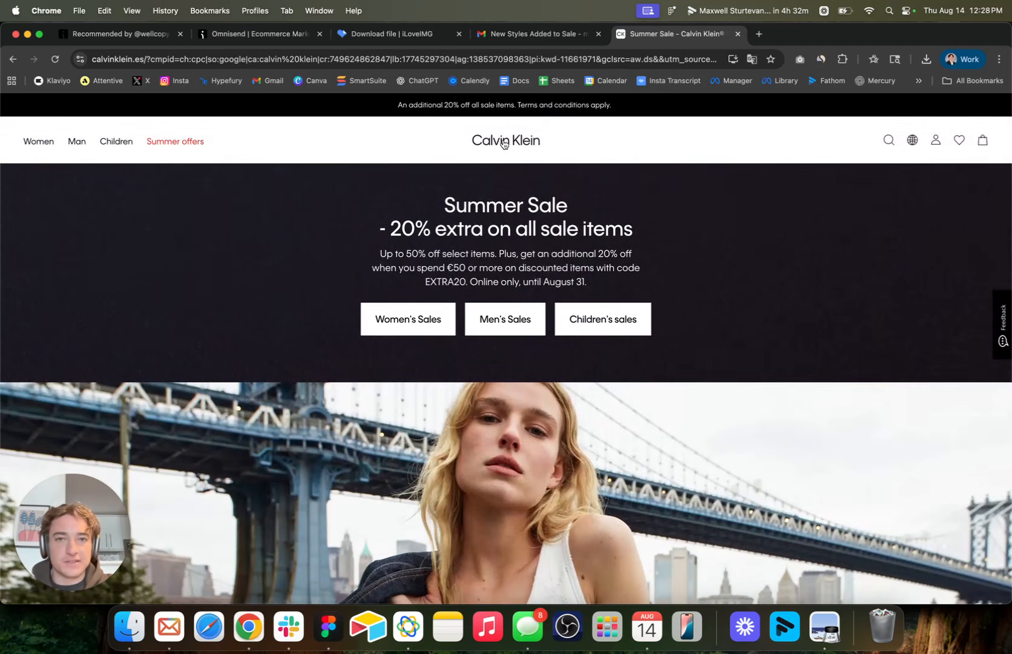
{"action": "left_click", "coordinate": [912, 140]}
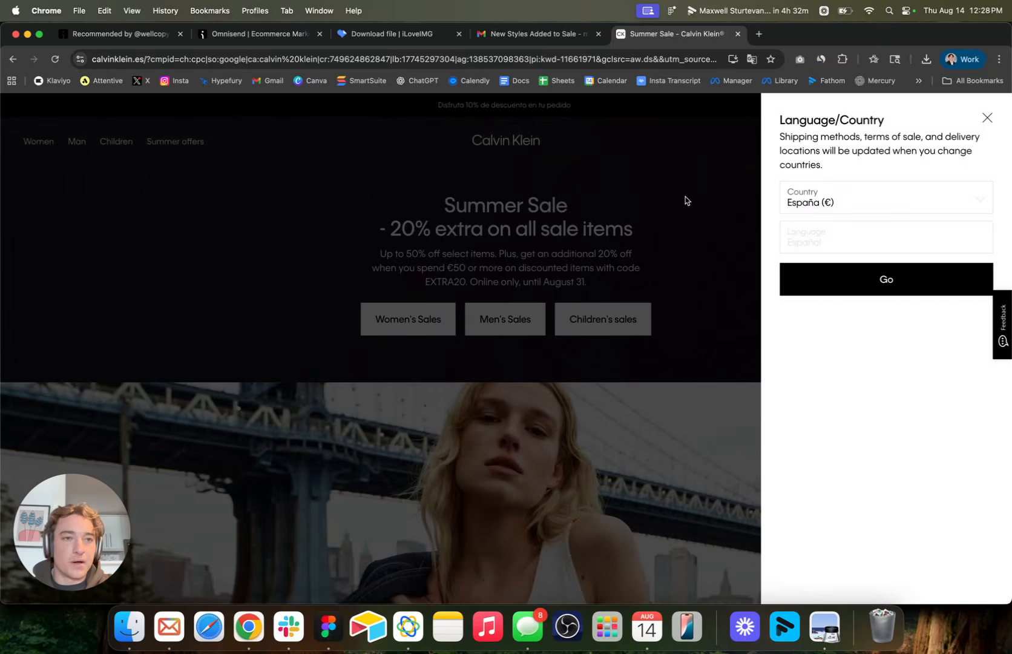
{"action": "left_click", "coordinate": [819, 198]}
{"action": "scroll", "coordinate": [818, 350], "scroll_direction": "down", "scroll_amount": 10}
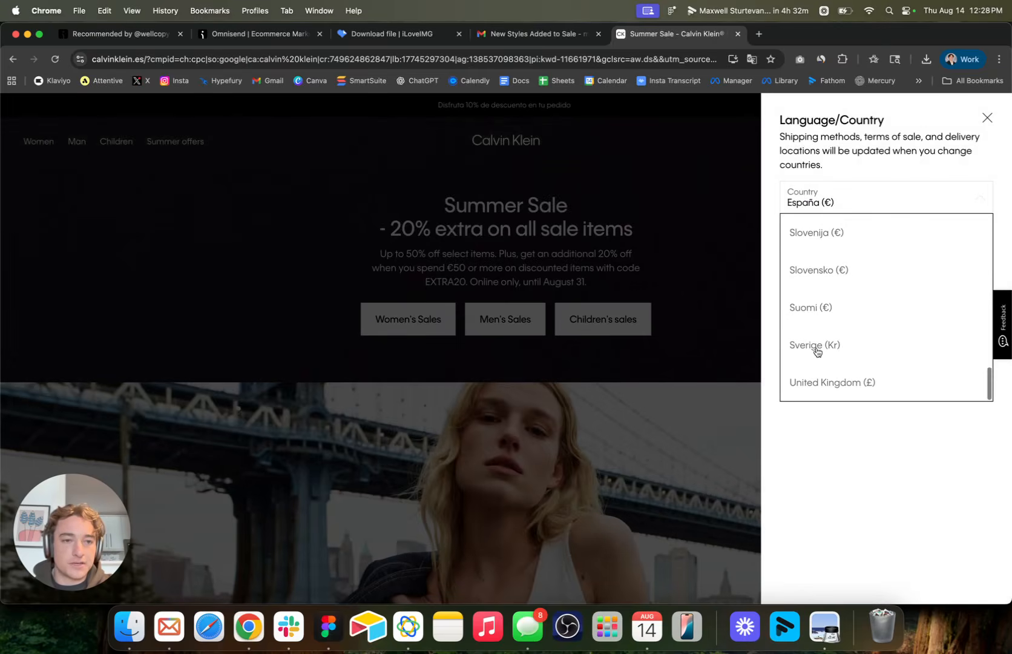
{"action": "scroll", "coordinate": [818, 362], "scroll_direction": "up", "scroll_amount": 10}
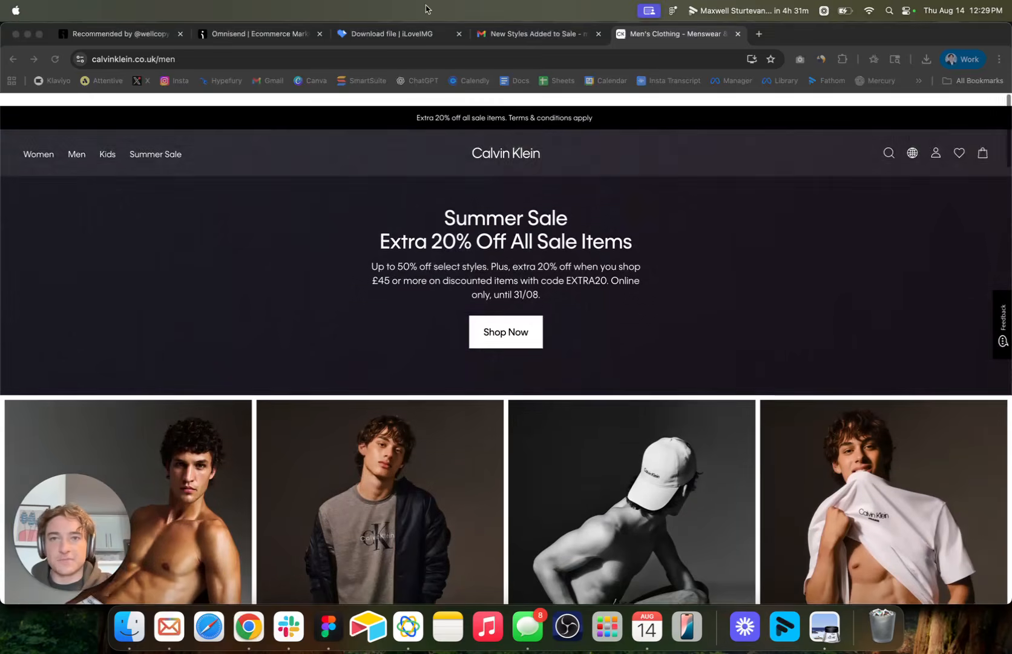
{"action": "left_click", "coordinate": [379, 222]}
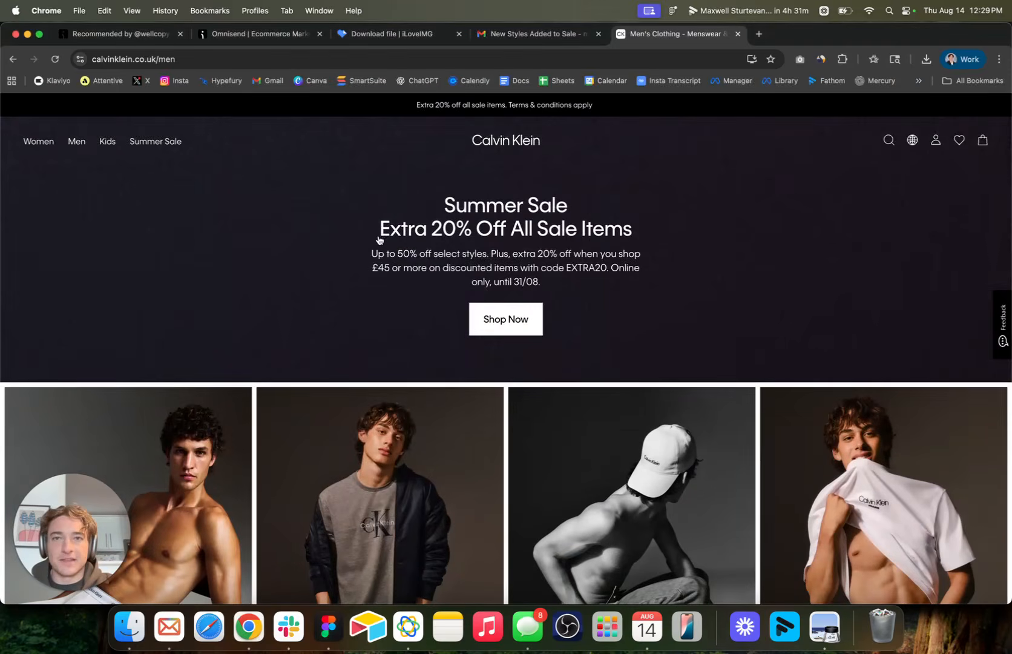
{"action": "left_click", "coordinate": [224, 34]}
{"action": "left_click", "coordinate": [919, 306]}
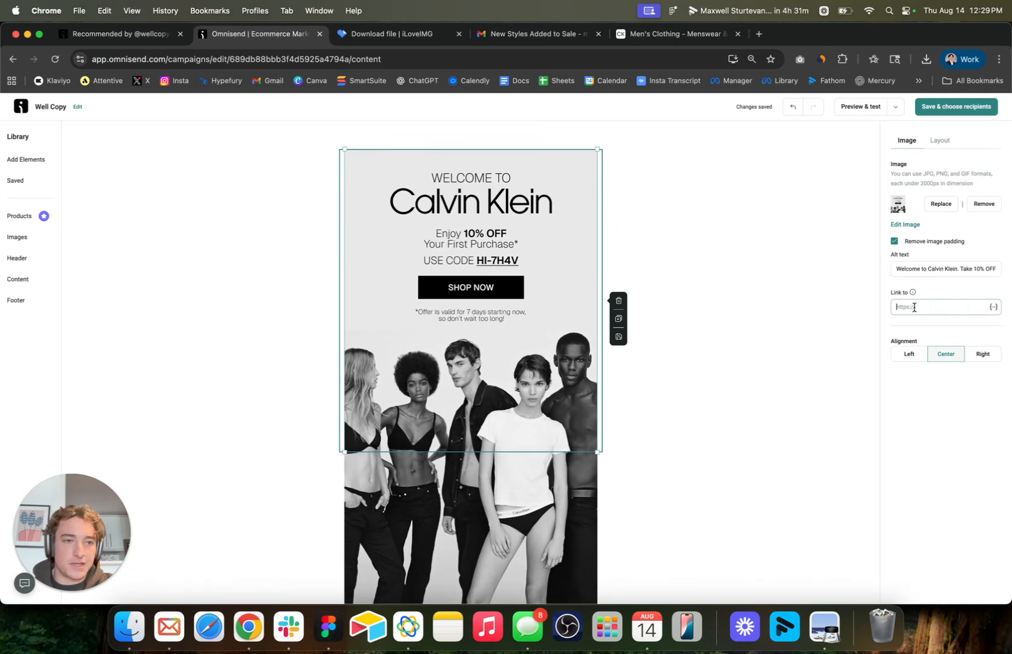
{"action": "type", "text": "www.calvinklein.com"}
{"action": "scroll", "coordinate": [510, 419], "scroll_direction": "down", "scroll_amount": 6}
{"action": "scroll", "coordinate": [510, 419], "scroll_direction": "up", "scroll_amount": 3}
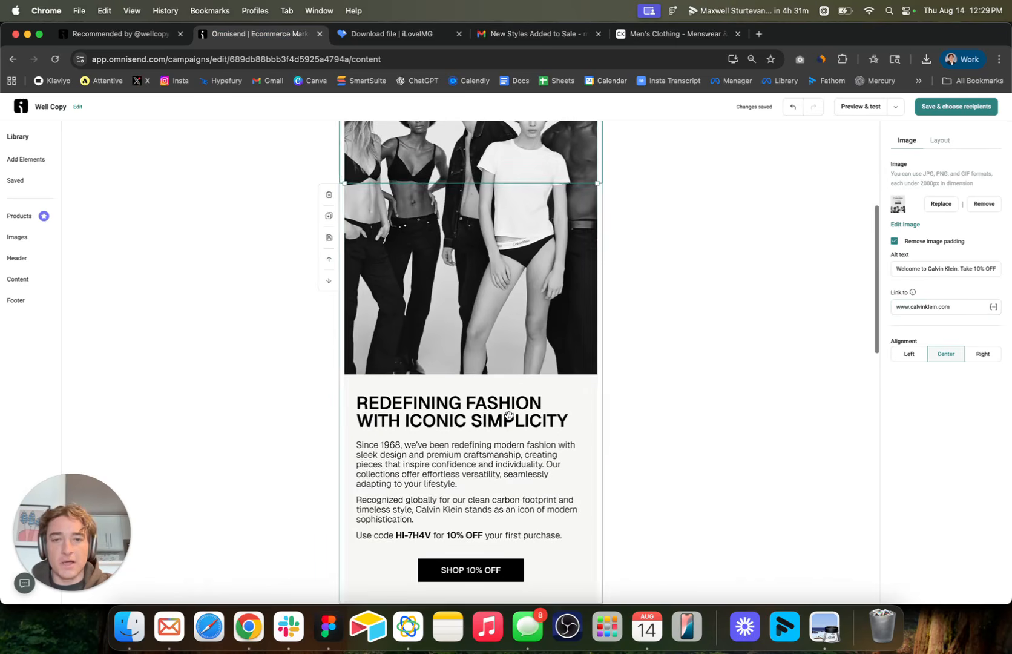
{"action": "left_click", "coordinate": [510, 417]}
{"action": "scroll", "coordinate": [504, 494], "scroll_direction": "down", "scroll_amount": 2}
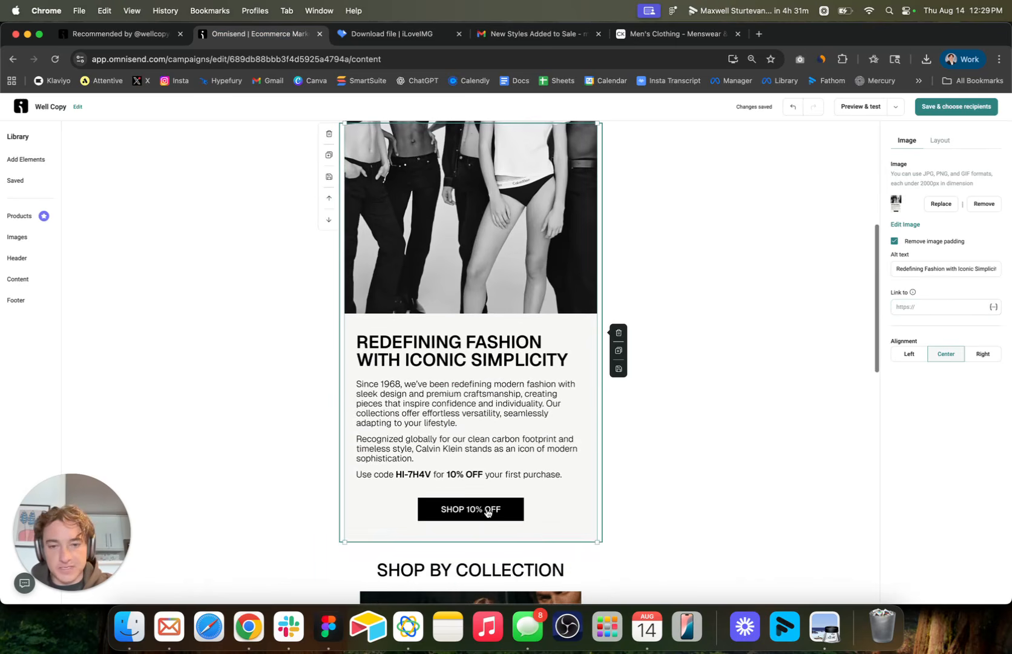
{"action": "left_click", "coordinate": [929, 306]}
{"action": "type", "text": "www.calvinklein.com"}
Select the Best Sellers image and move the Calvin Klein store's browser tab beside the Omnisend tab.
{"action": "scroll", "coordinate": [521, 354], "scroll_direction": "down", "scroll_amount": 5}
{"action": "scroll", "coordinate": [520, 354], "scroll_direction": "down", "scroll_amount": 1}
{"action": "left_click", "coordinate": [521, 354]}
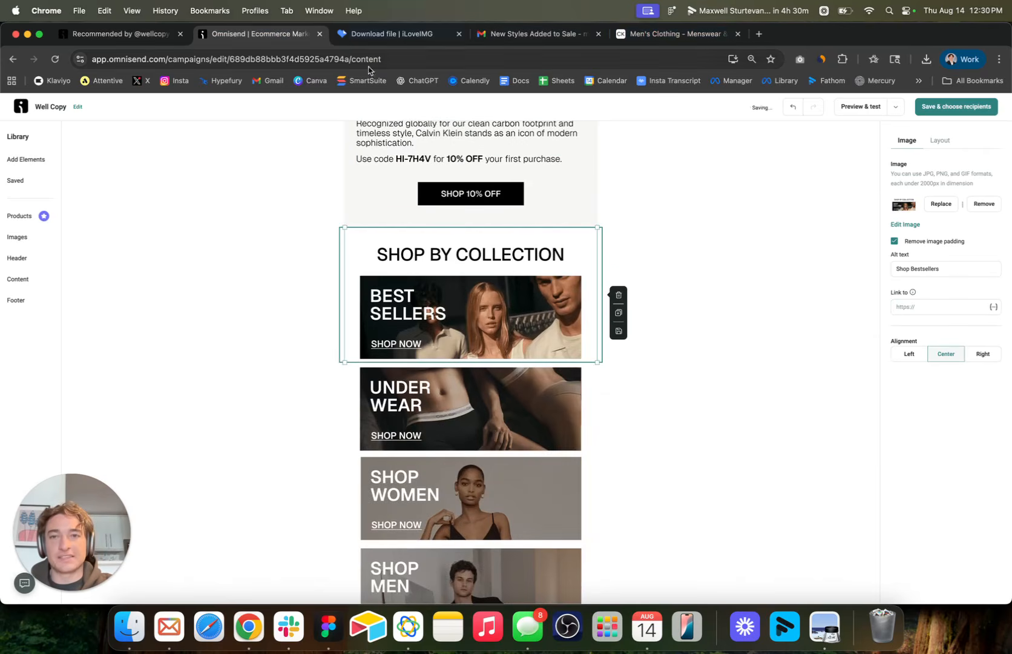
{"action": "left_click", "coordinate": [647, 34]}
{"action": "left_click_drag", "start_coordinate": [647, 34], "coordinate": [393, 34]}
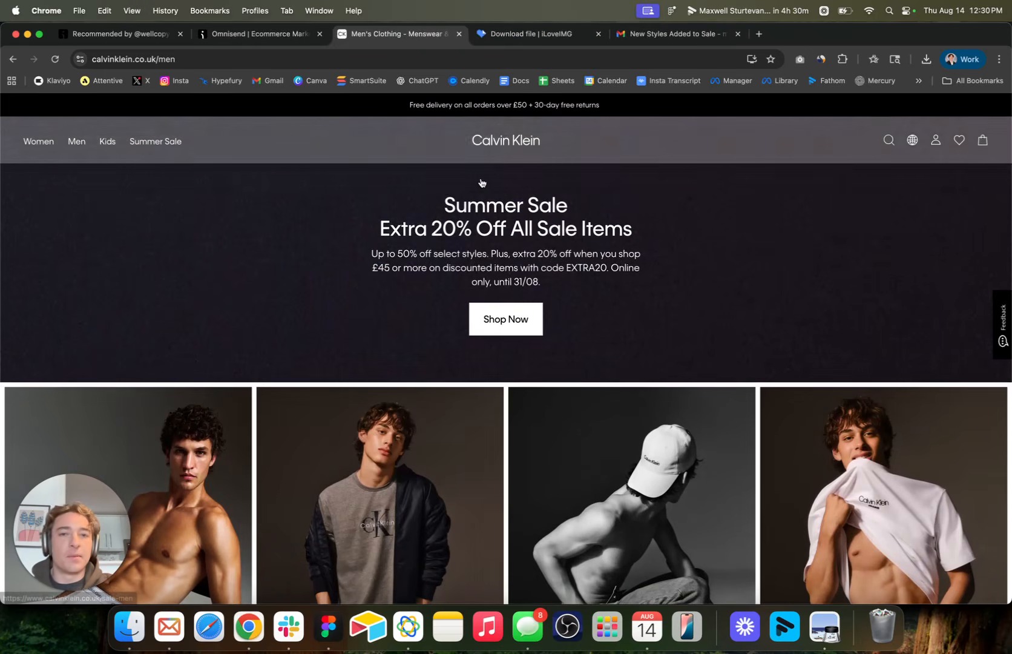
{"action": "left_click", "coordinate": [201, 59]}
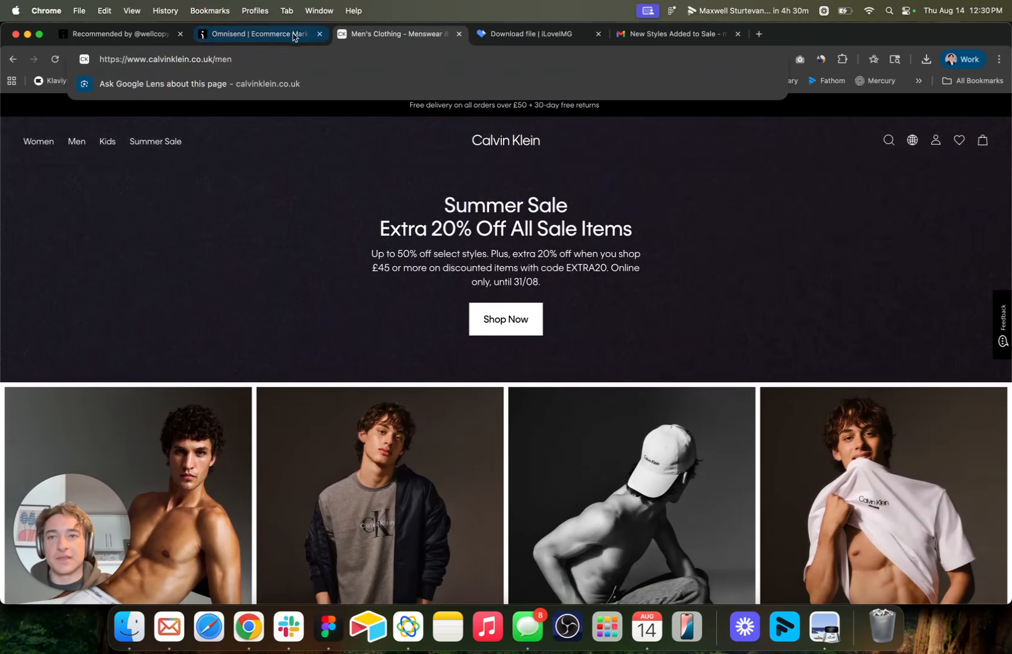
{"action": "left_click", "coordinate": [231, 59]}
{"action": "key", "text": "BackSpace"}
{"action": "key", "text": "BackSpace"}
{"action": "key", "text": "BackSpace"}
{"action": "key", "text": "BackSpace"}
{"action": "key", "text": "BackSpace"}
{"action": "key", "text": "BackSpace"}
{"action": "key", "text": "BackSpace"}
{"action": "type", "text": "m./"}
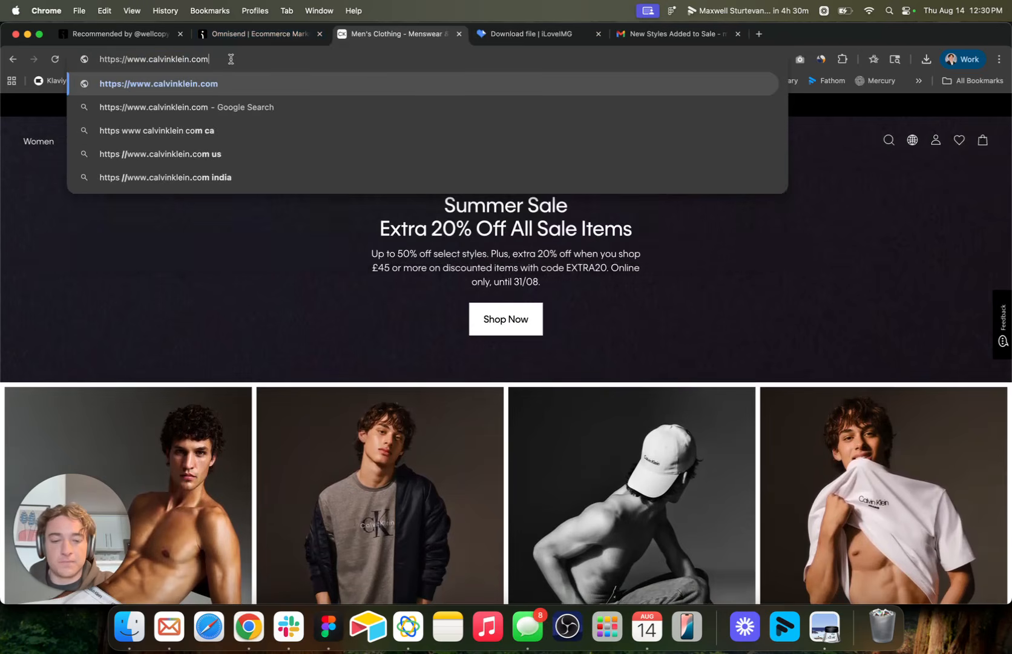
{"action": "key", "text": "BackSpace"}
{"action": "key", "text": "BackSpace"}
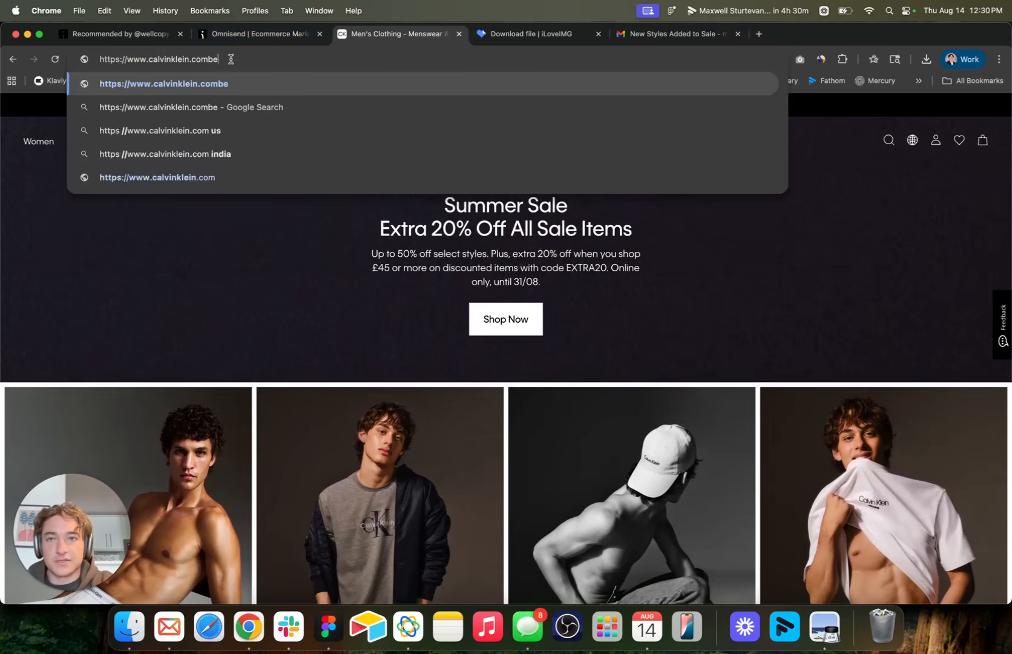
{"action": "type", "text": "/bs"}
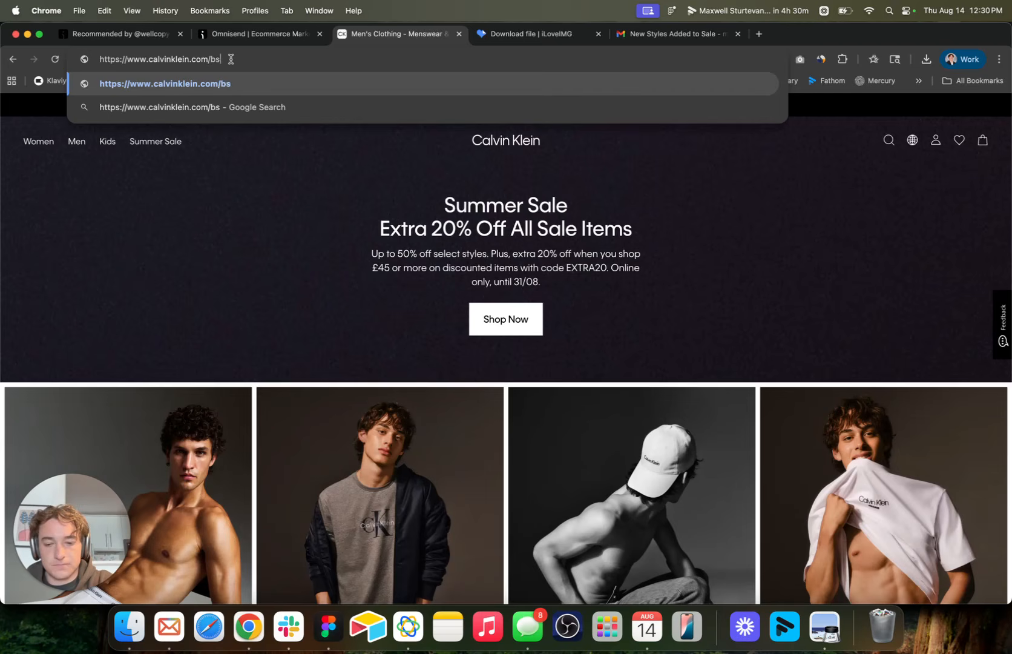
{"action": "key", "text": "BackSpace"}
{"action": "type", "text": "estsellers"}
{"action": "key", "text": "super+a"}
{"action": "key", "text": "super+c"}
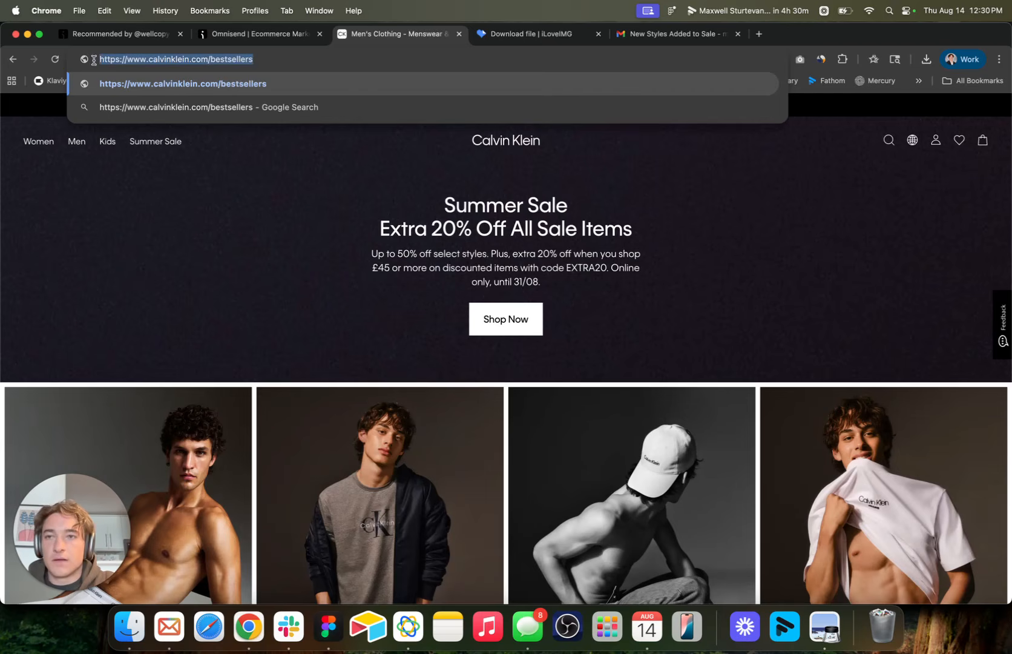
{"action": "left_click", "coordinate": [102, 42]}
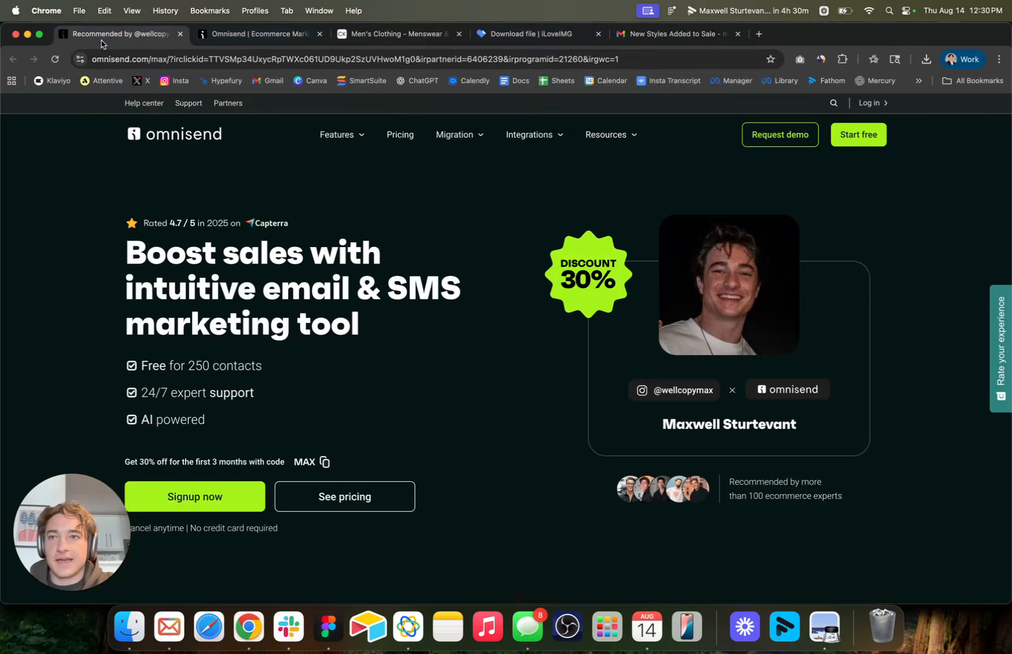
{"action": "left_click", "coordinate": [223, 37]}
{"action": "key", "text": "super+v"}
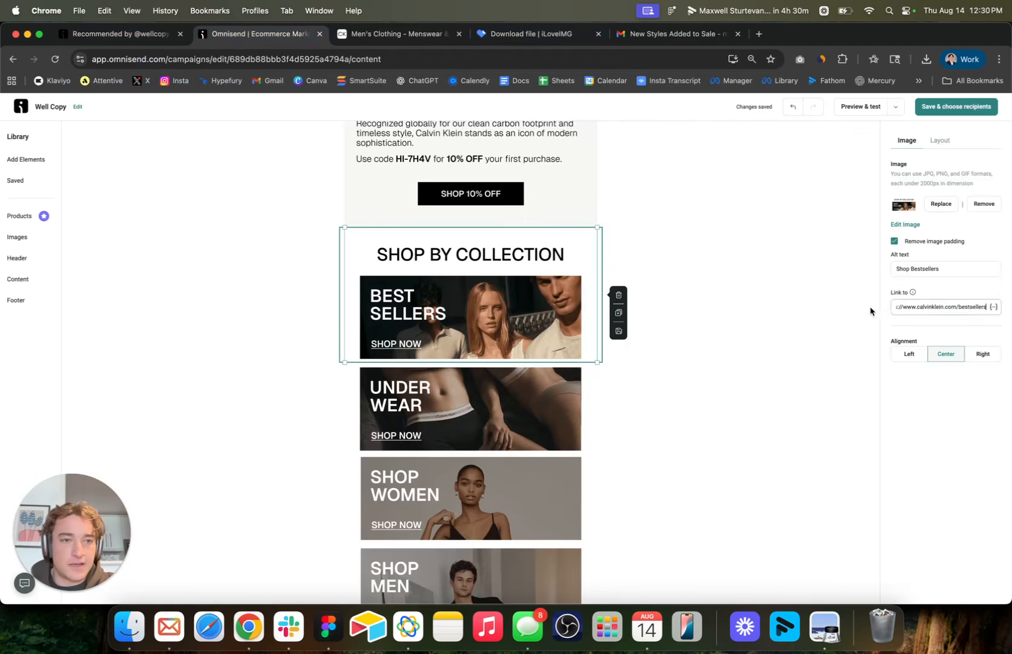
{"action": "left_click", "coordinate": [471, 409]}
{"action": "left_click", "coordinate": [387, 34]}
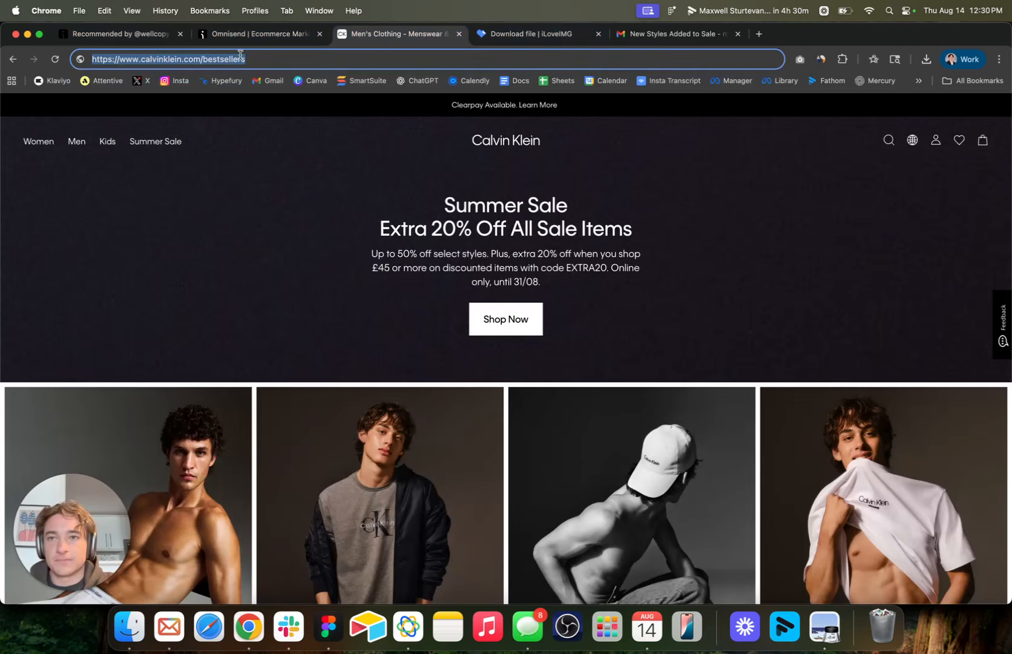
{"action": "double_click", "coordinate": [223, 58]}
{"action": "type", "text": "underwear"}
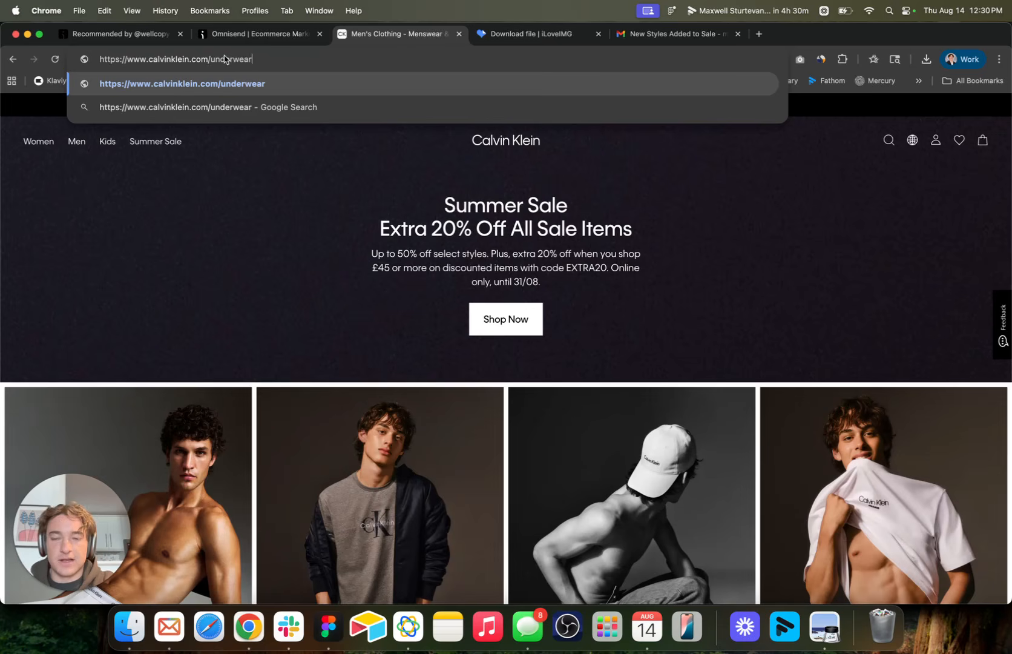
{"action": "left_click_drag", "start_coordinate": [289, 59], "coordinate": [99, 61]}
{"action": "left_click", "coordinate": [244, 13]}
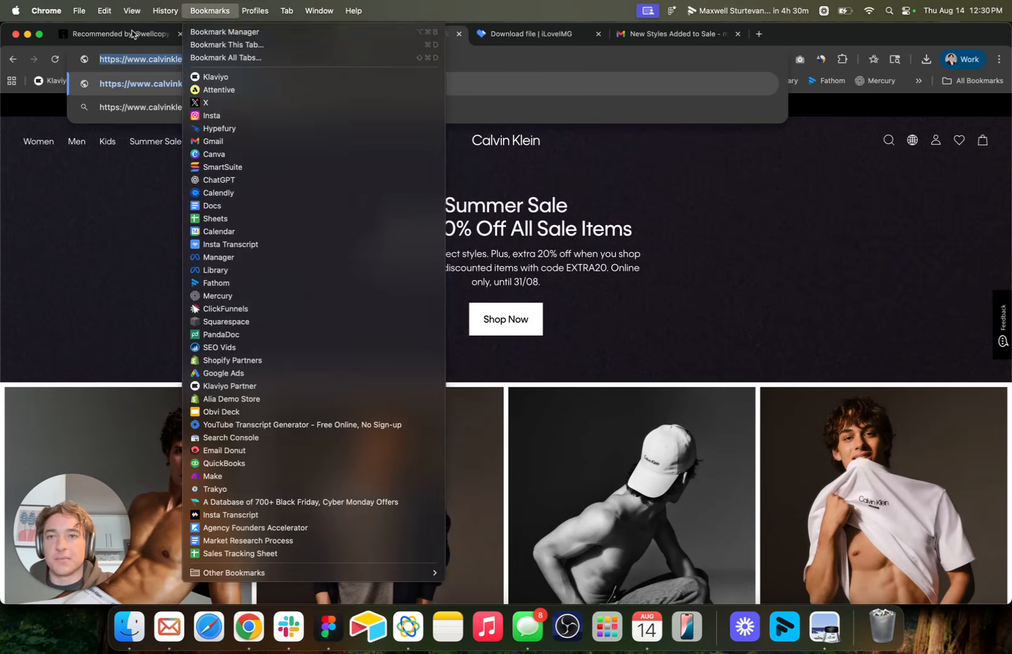
{"action": "left_click", "coordinate": [131, 32]}
{"action": "left_click", "coordinate": [258, 33]}
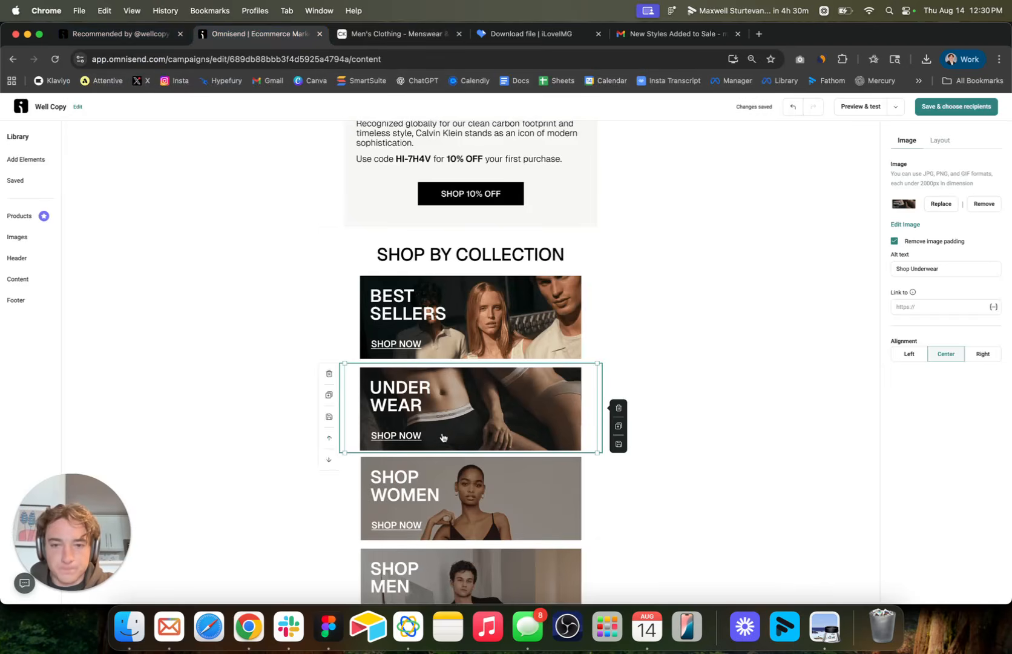
{"action": "left_click", "coordinate": [932, 306]}
{"action": "key", "text": "super+v"}
{"action": "scroll", "coordinate": [471, 363], "scroll_direction": "down", "scroll_amount": 5}
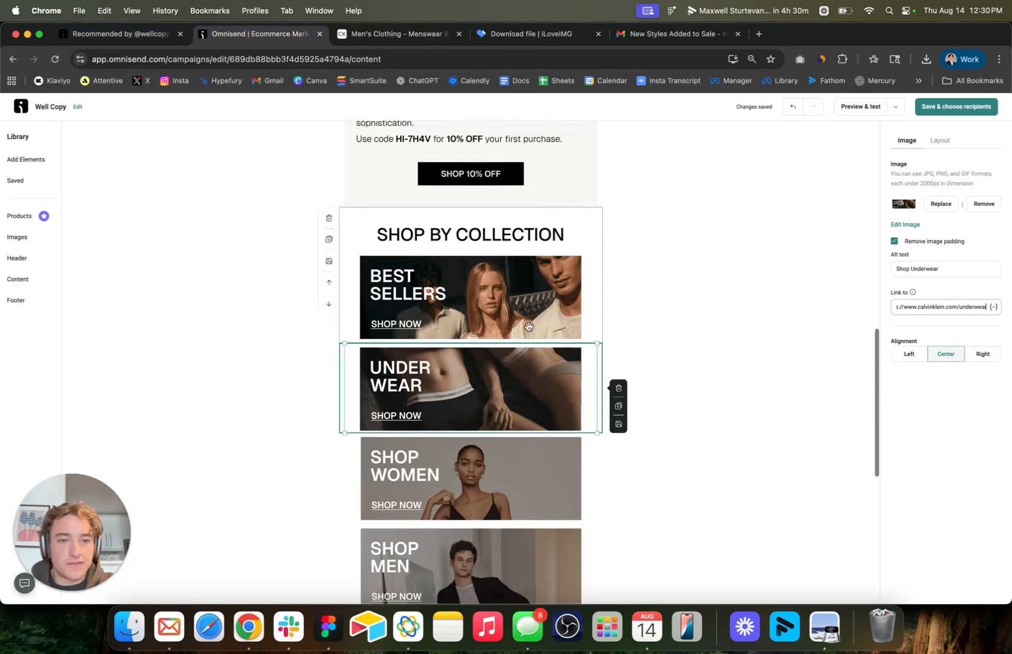
{"action": "left_click", "coordinate": [472, 351]}
{"action": "left_click", "coordinate": [421, 37]}
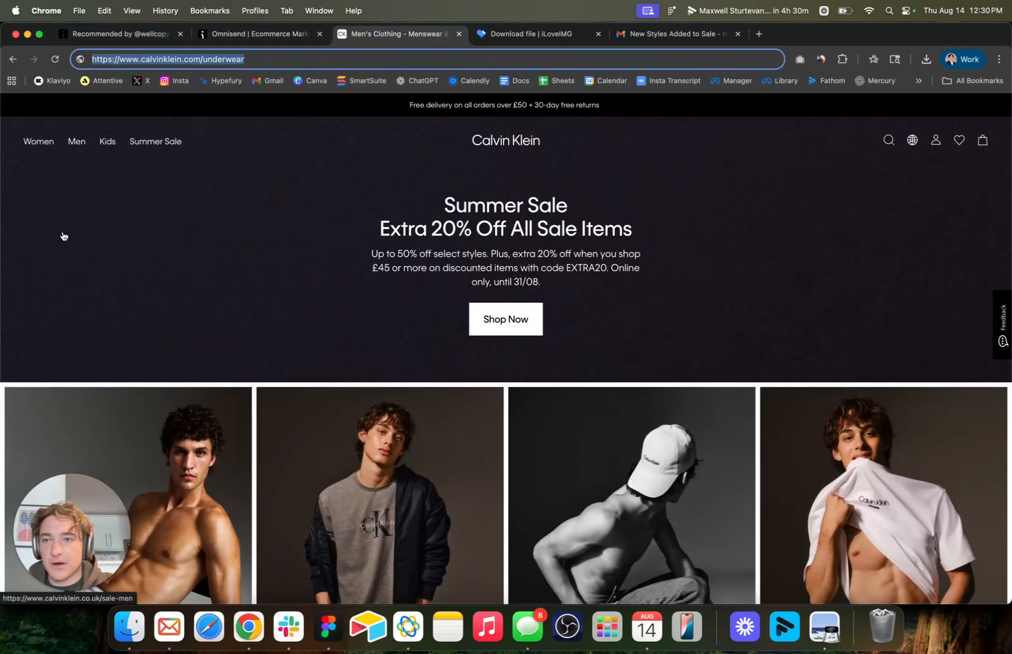
{"action": "left_click", "coordinate": [23, 234]}
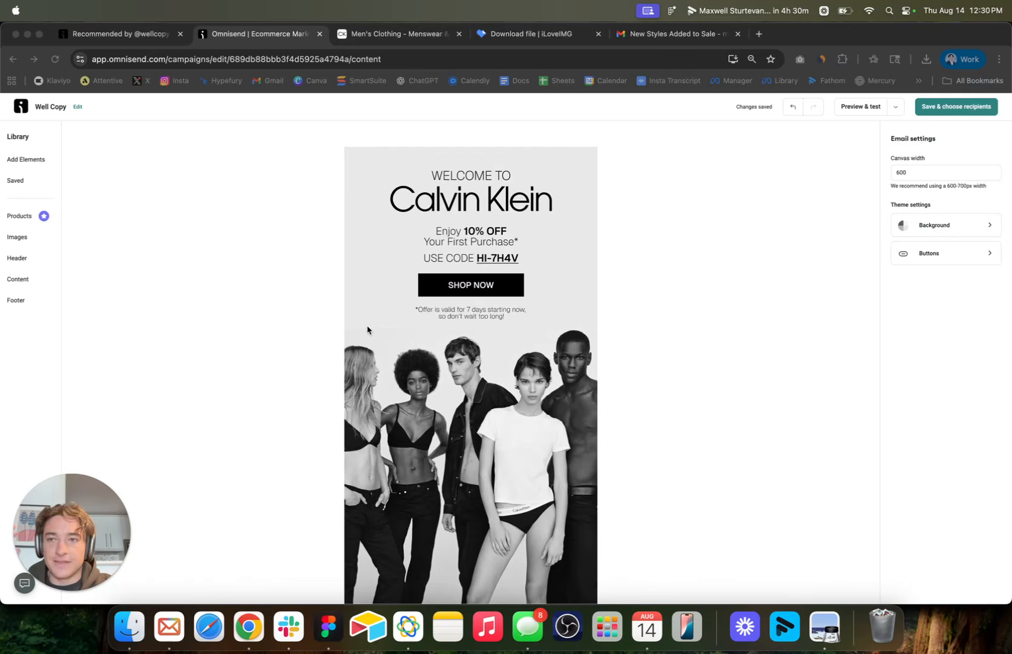
Review the alt text and link settings of the "Redefining Fashion" image and the welcome hero image.
{"action": "scroll", "coordinate": [367, 330], "scroll_direction": "down", "scroll_amount": 5}
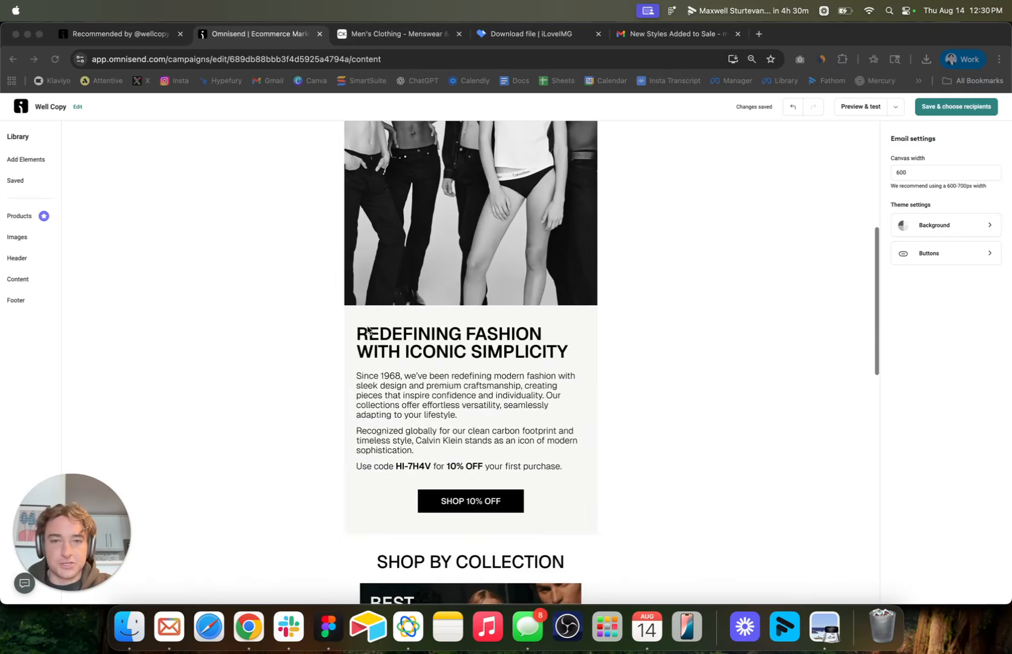
{"action": "left_click", "coordinate": [376, 314]}
{"action": "left_click", "coordinate": [377, 313]}
{"action": "scroll", "coordinate": [509, 282], "scroll_direction": "up", "scroll_amount": 5}
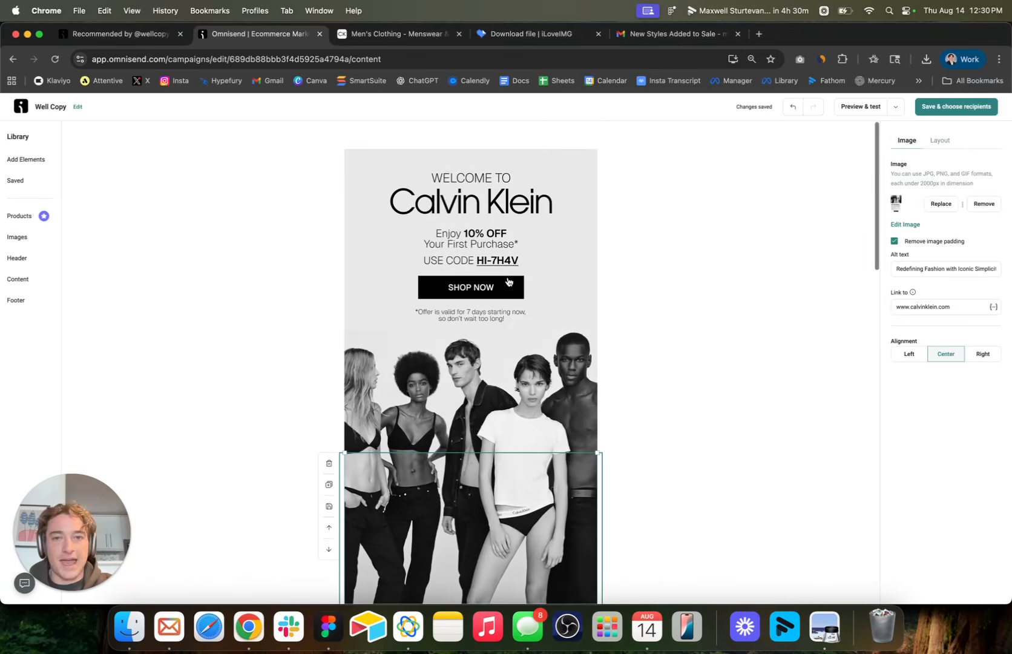
{"action": "left_click", "coordinate": [508, 281]}
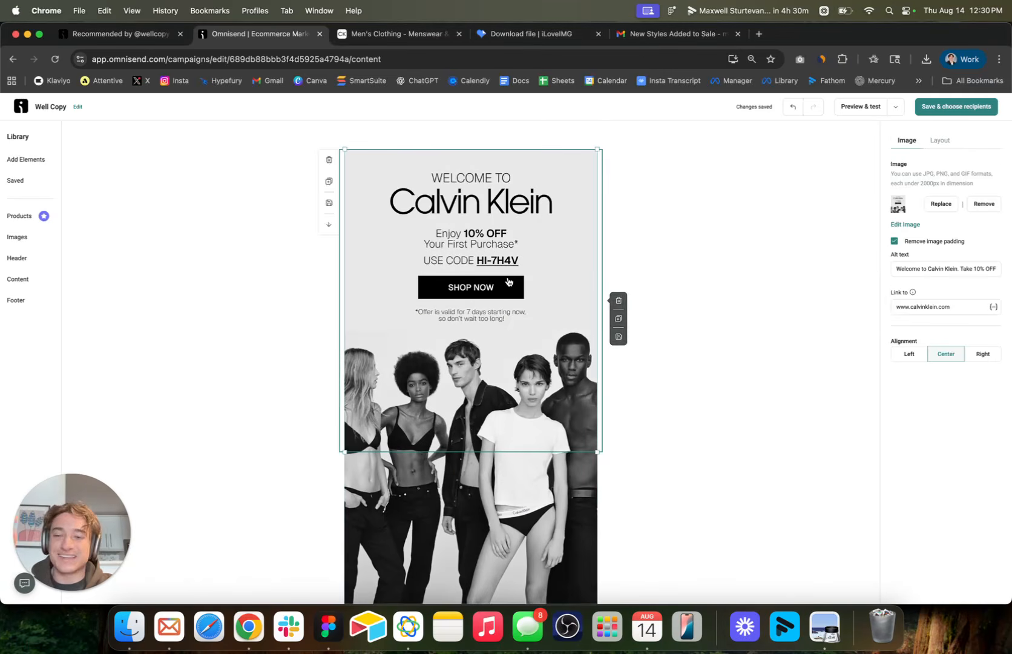
{"action": "left_click", "coordinate": [930, 266]}
Add the centred footer layout without navigation links below the Calvin Klein navigation image and select its logo.
{"action": "scroll", "coordinate": [573, 359], "scroll_direction": "down", "scroll_amount": 3}
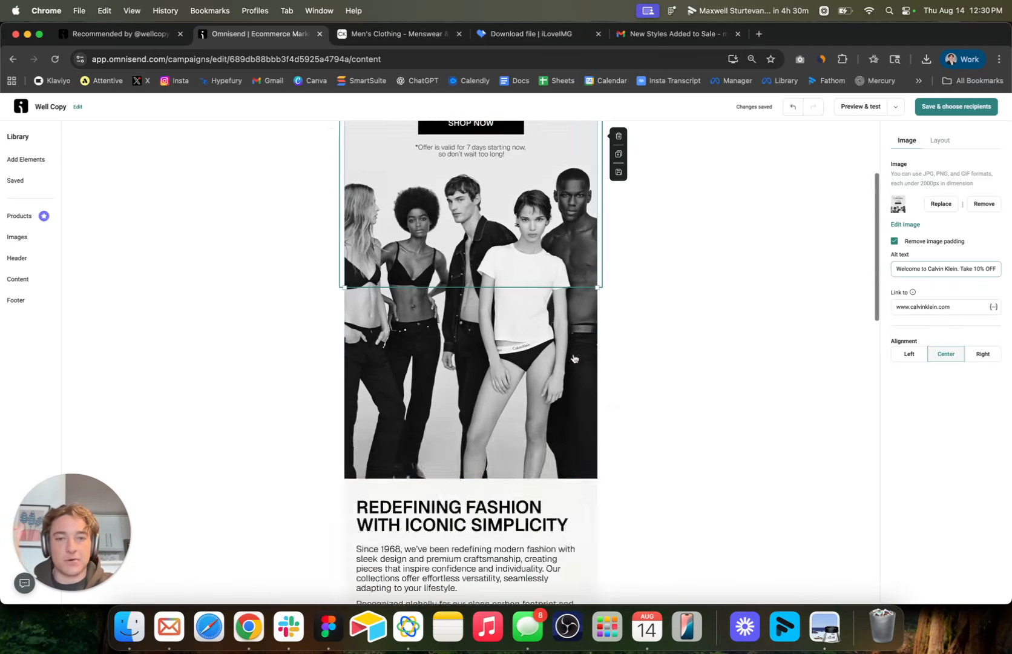
{"action": "scroll", "coordinate": [574, 359], "scroll_direction": "down", "scroll_amount": 15}
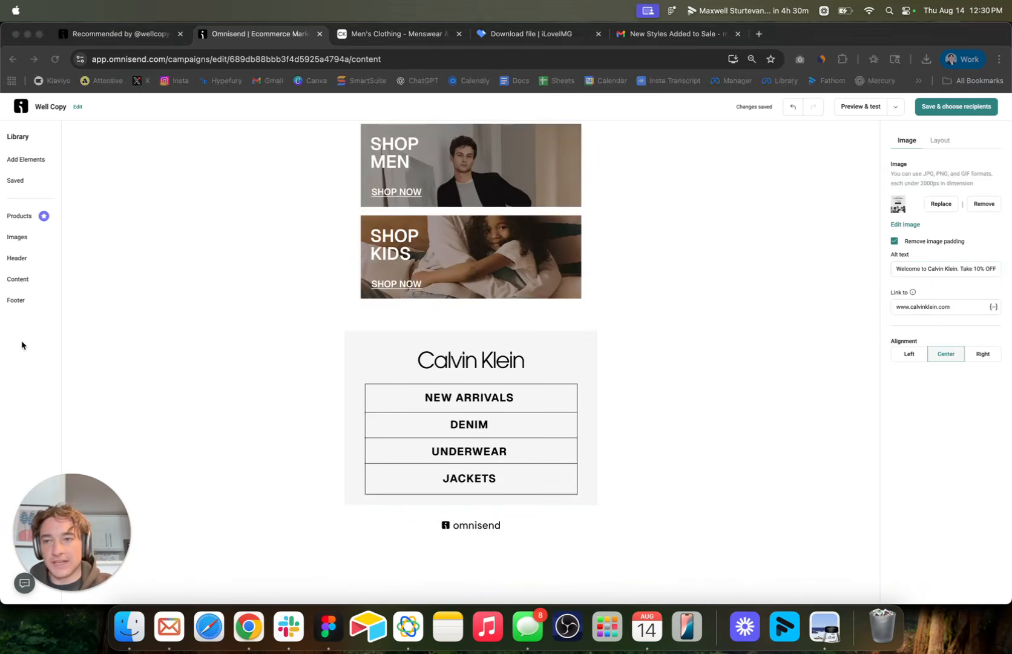
{"action": "left_click", "coordinate": [19, 299]}
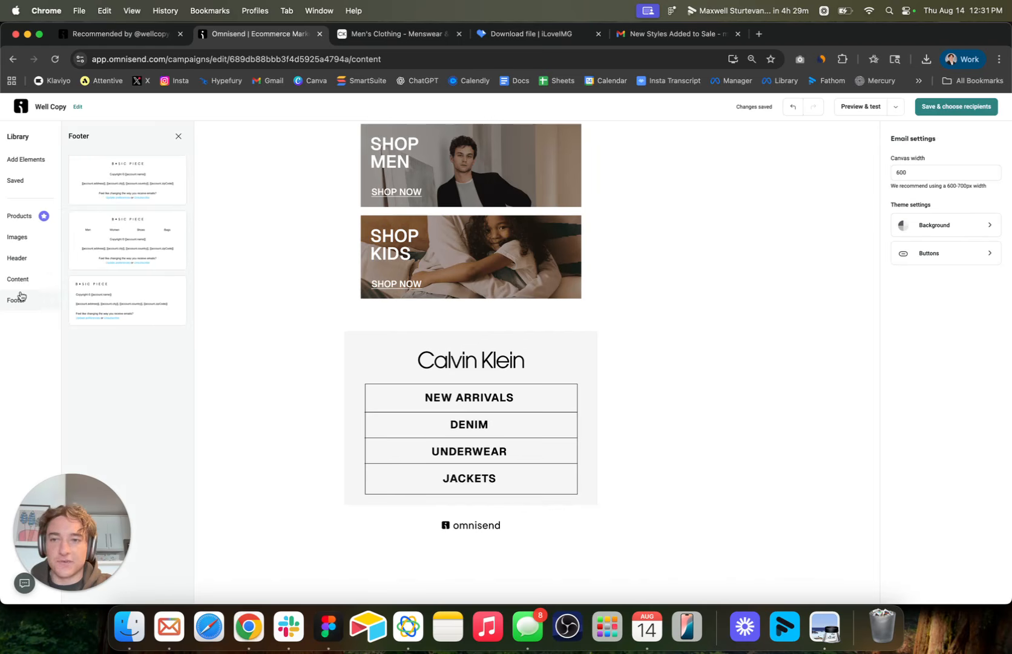
{"action": "left_click_drag", "start_coordinate": [136, 189], "coordinate": [427, 511]}
{"action": "left_click", "coordinate": [472, 441]}
{"action": "left_click", "coordinate": [482, 429]}
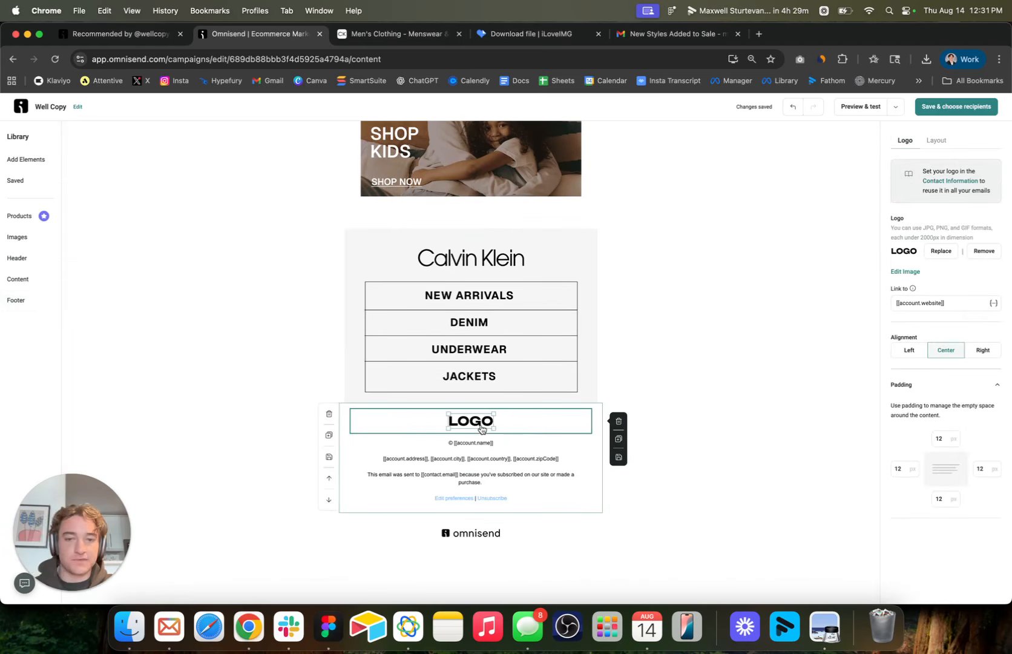
Delete the placeholder logo from the footer and check the remaining account address and unsubscribe text.
{"action": "left_click", "coordinate": [618, 422]}
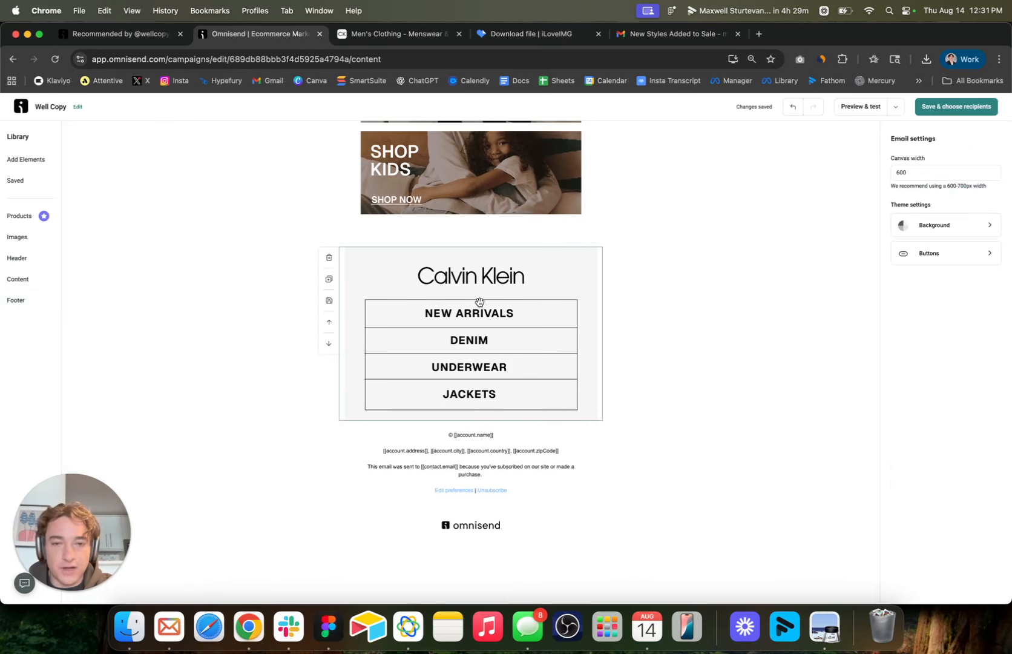
{"action": "left_click", "coordinate": [463, 454]}
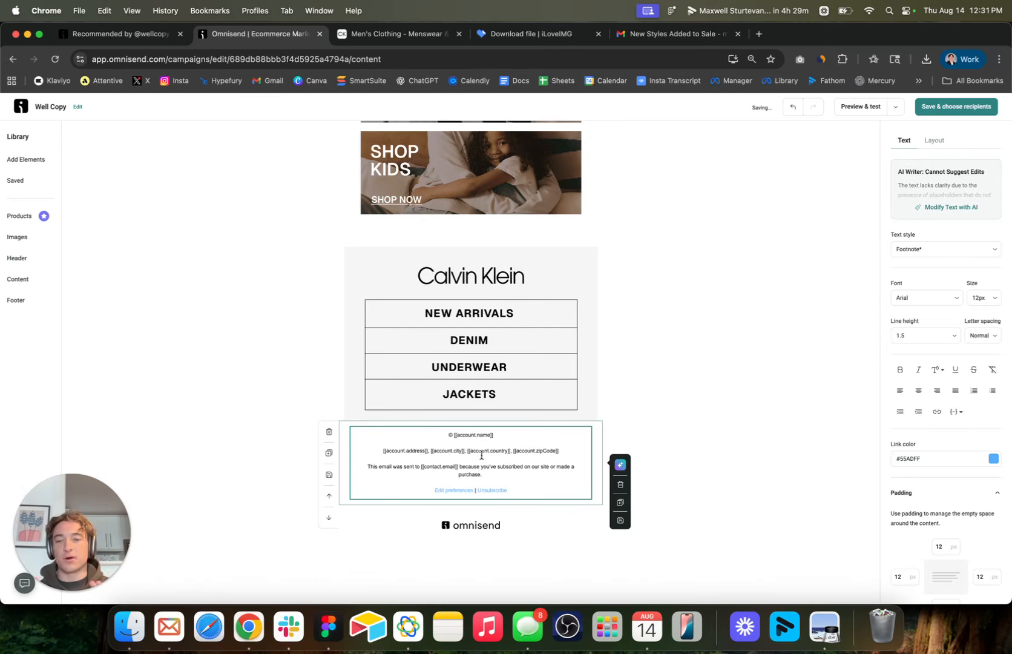
{"action": "left_click", "coordinate": [729, 336]}
{"action": "scroll", "coordinate": [757, 323], "scroll_direction": "up", "scroll_amount": 5}
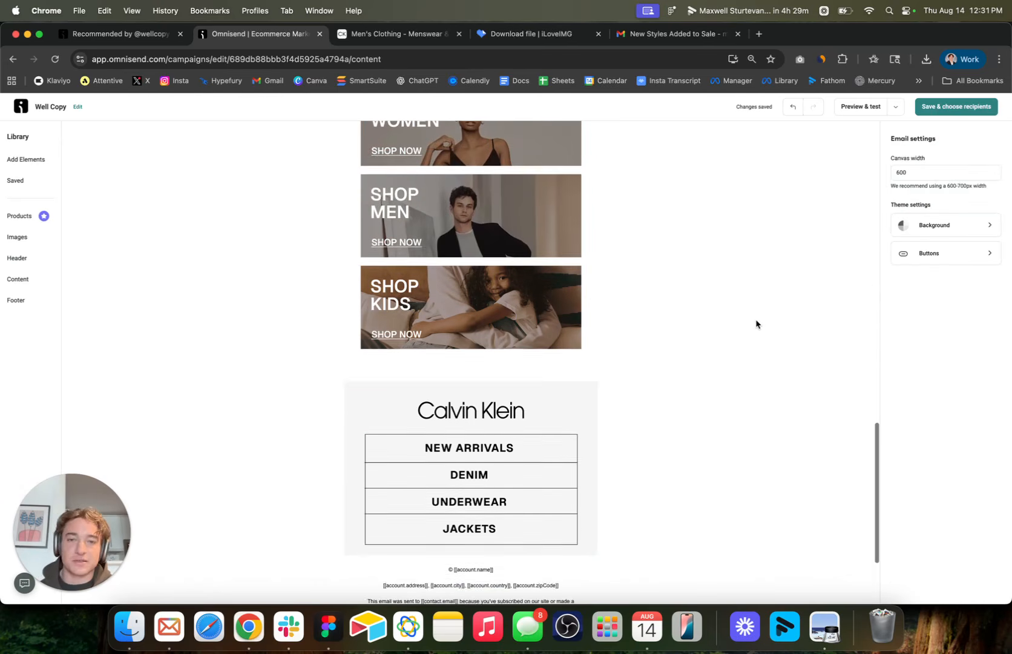
{"action": "left_click", "coordinate": [20, 356]}
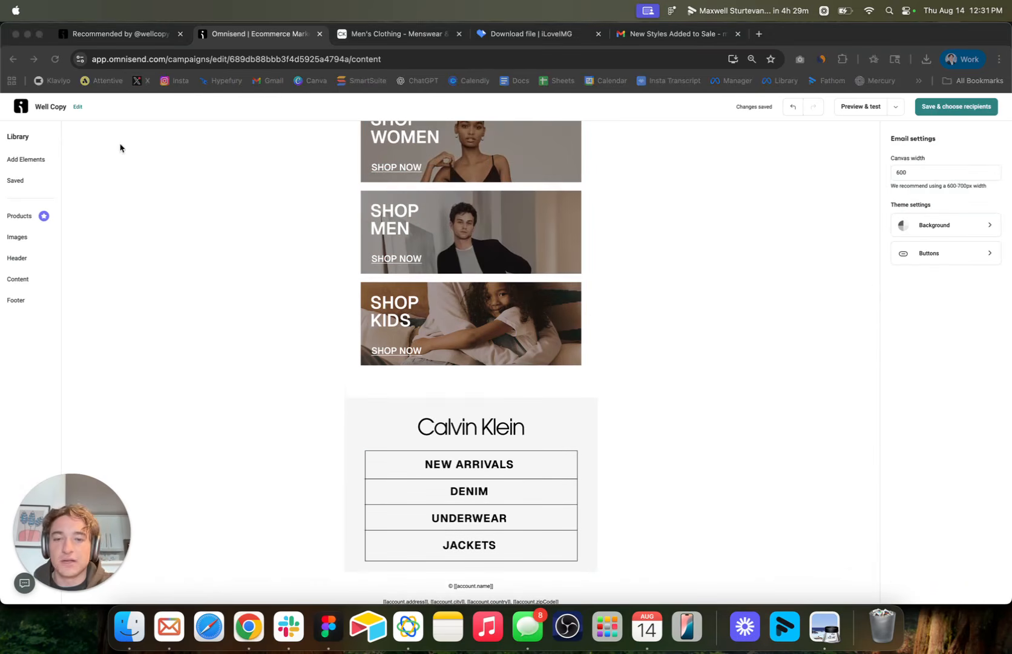
{"action": "scroll", "coordinate": [576, 342], "scroll_direction": "down", "scroll_amount": 5}
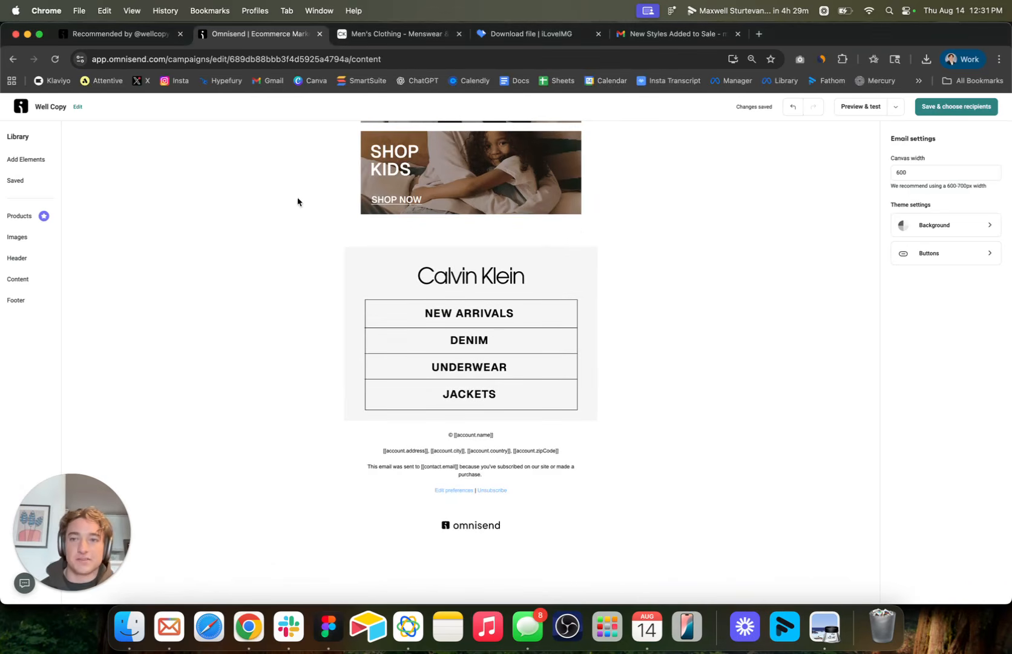
Preview the finished email in its desktop layout, check it down to the footer, and compare the mobile layout.
{"action": "left_click", "coordinate": [870, 108]}
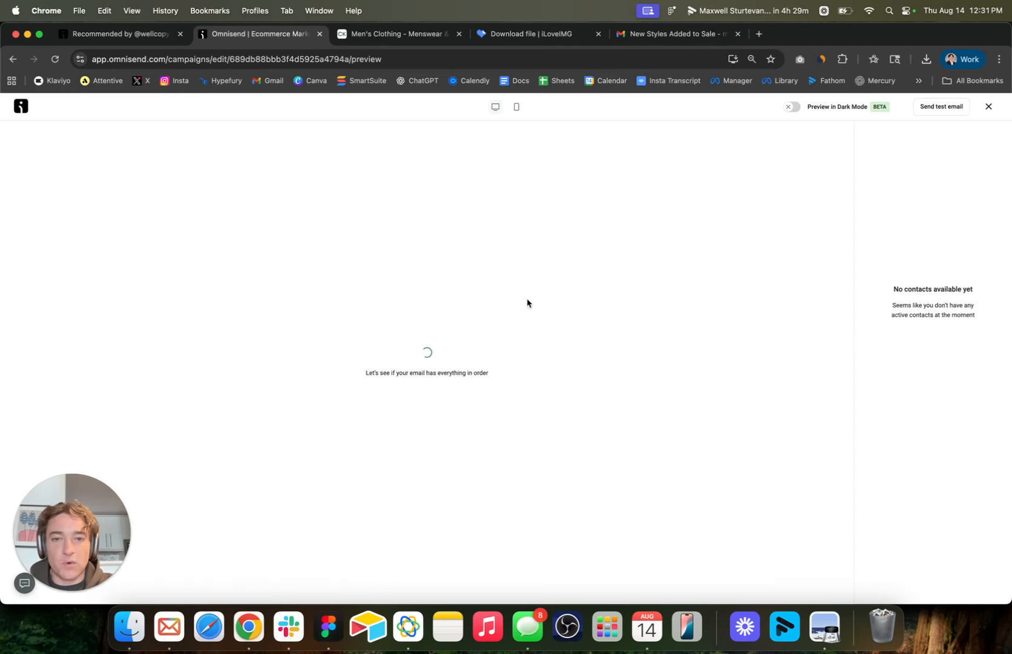
{"action": "scroll", "coordinate": [473, 382], "scroll_direction": "down", "scroll_amount": 16}
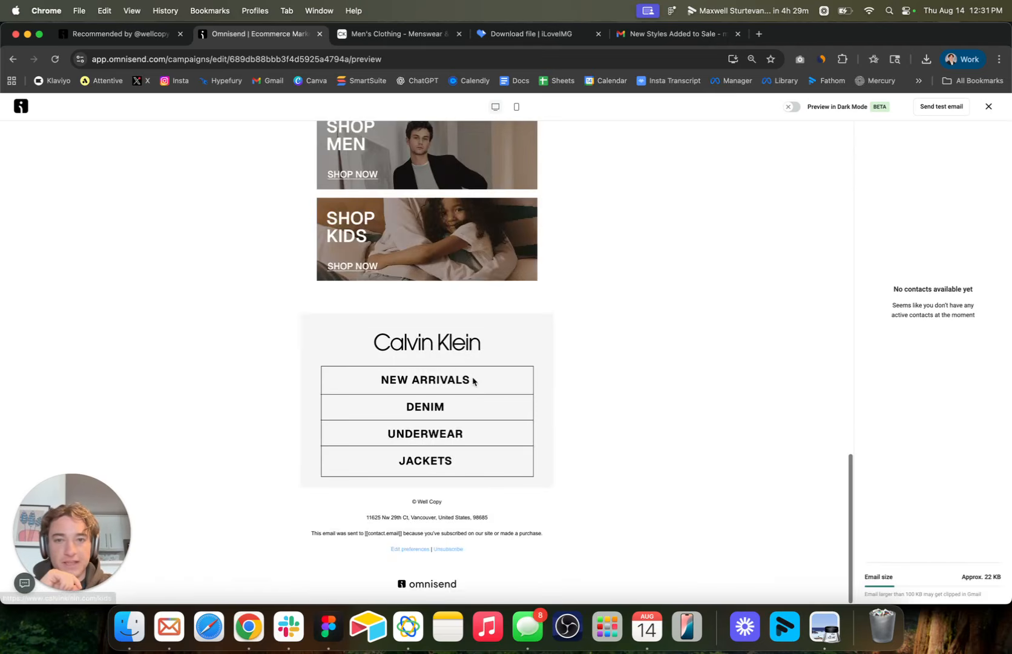
{"action": "scroll", "coordinate": [473, 380], "scroll_direction": "up", "scroll_amount": 16}
{"action": "left_click", "coordinate": [516, 106]}
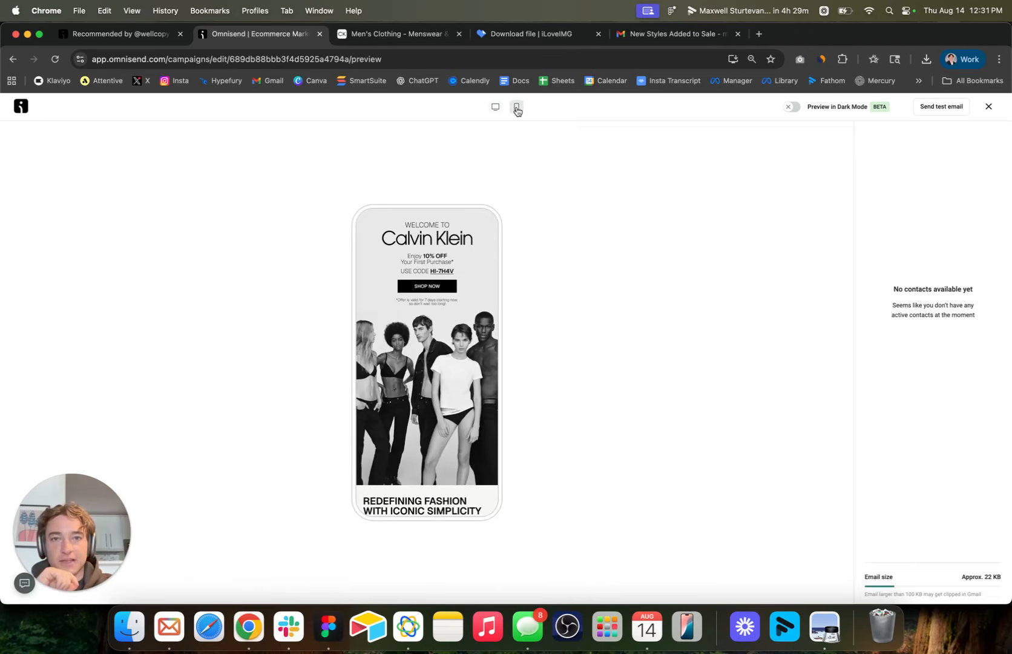
{"action": "left_click", "coordinate": [495, 107]}
Check how the email looks in full dark mode on desktop, and return to the normal preview.
{"action": "left_click", "coordinate": [791, 107]}
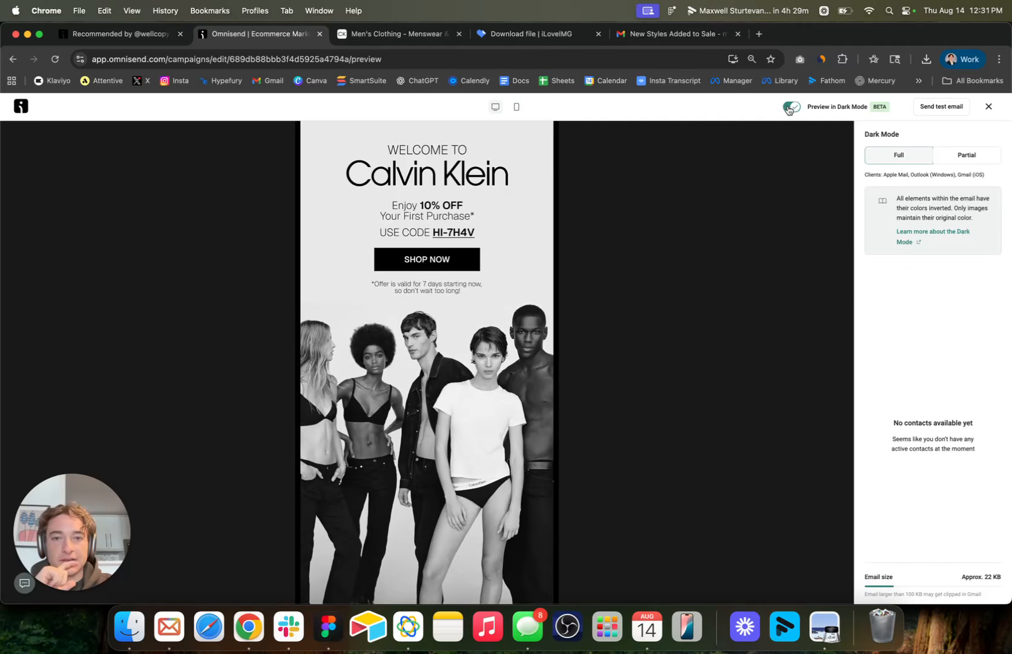
{"action": "scroll", "coordinate": [536, 300], "scroll_direction": "down", "scroll_amount": 15}
{"action": "scroll", "coordinate": [515, 315], "scroll_direction": "up", "scroll_amount": 15}
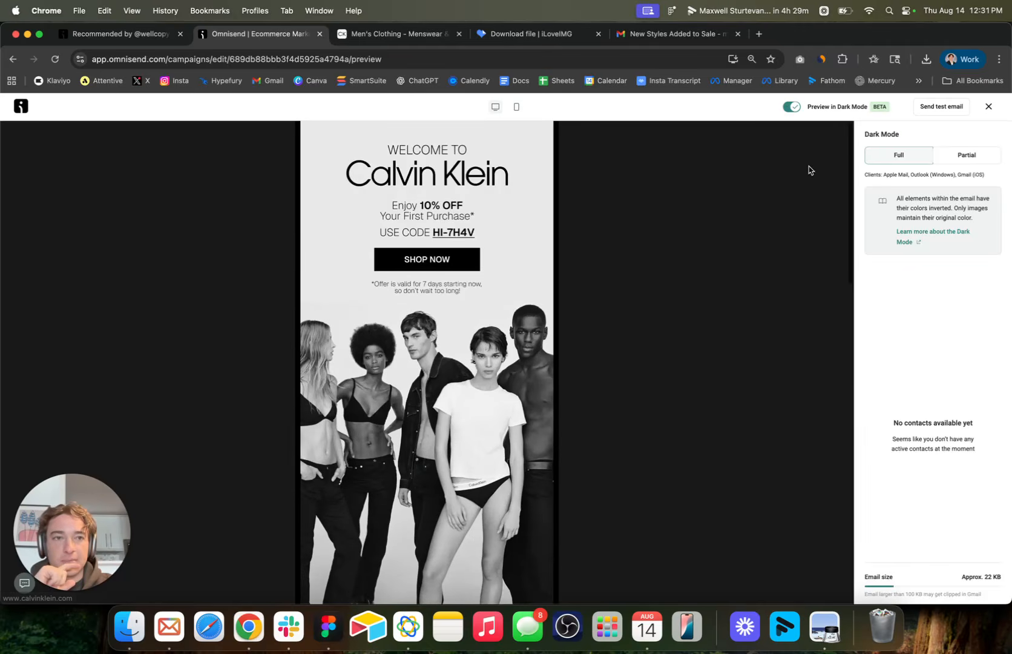
{"action": "left_click", "coordinate": [792, 107]}
Check the recipient address for sending a test email, close the dialog without sending, and exit the preview.
{"action": "left_click", "coordinate": [940, 107]}
{"action": "left_click_drag", "start_coordinate": [460, 319], "coordinate": [372, 322]}
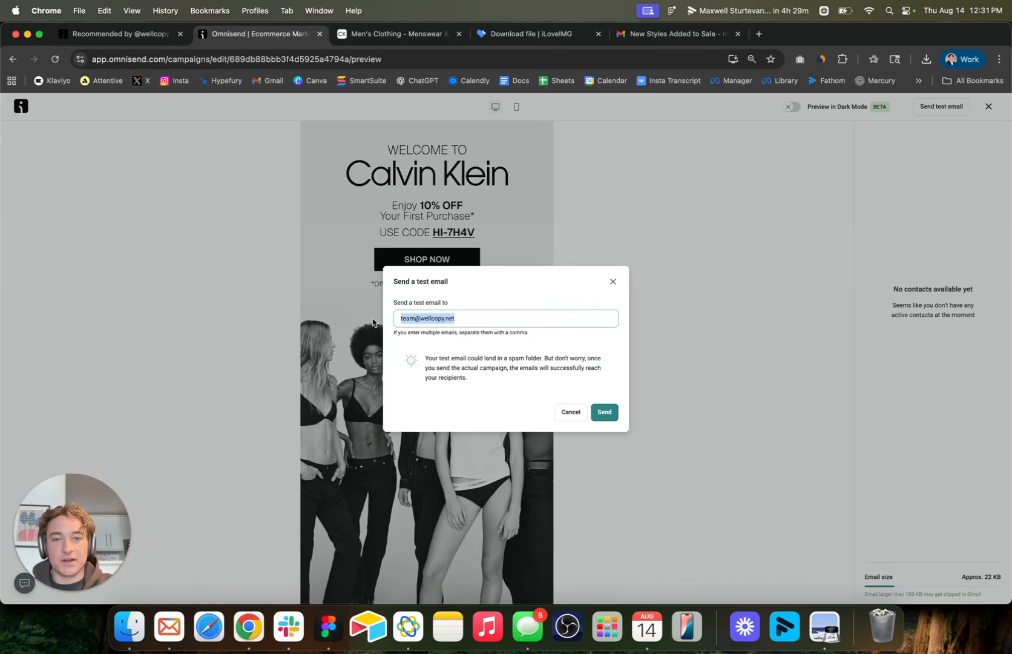
{"action": "left_click", "coordinate": [774, 227]}
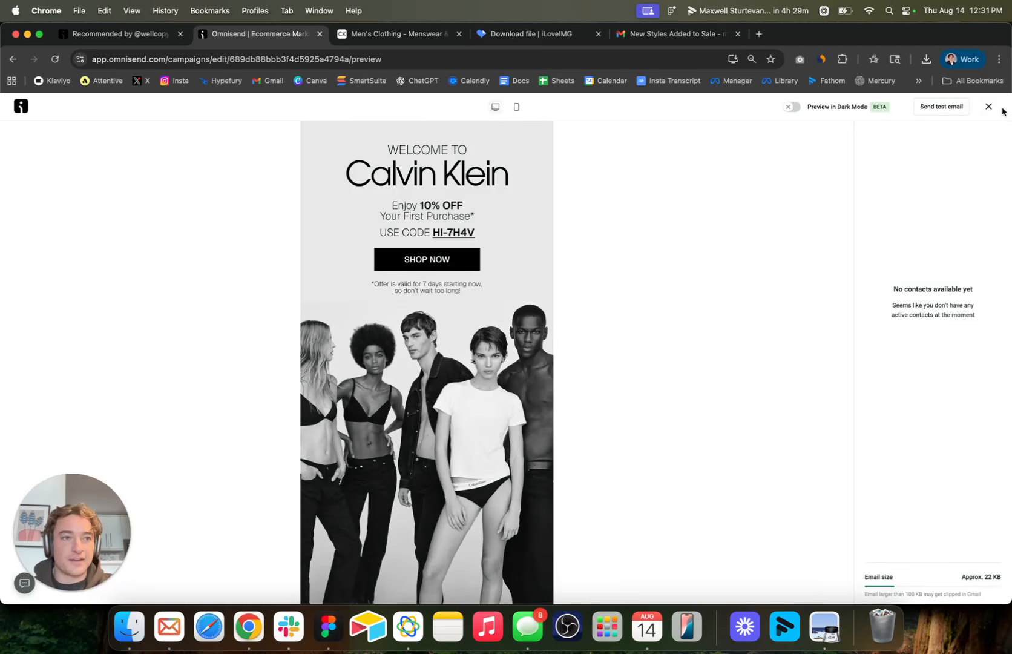
{"action": "left_click", "coordinate": [989, 108]}
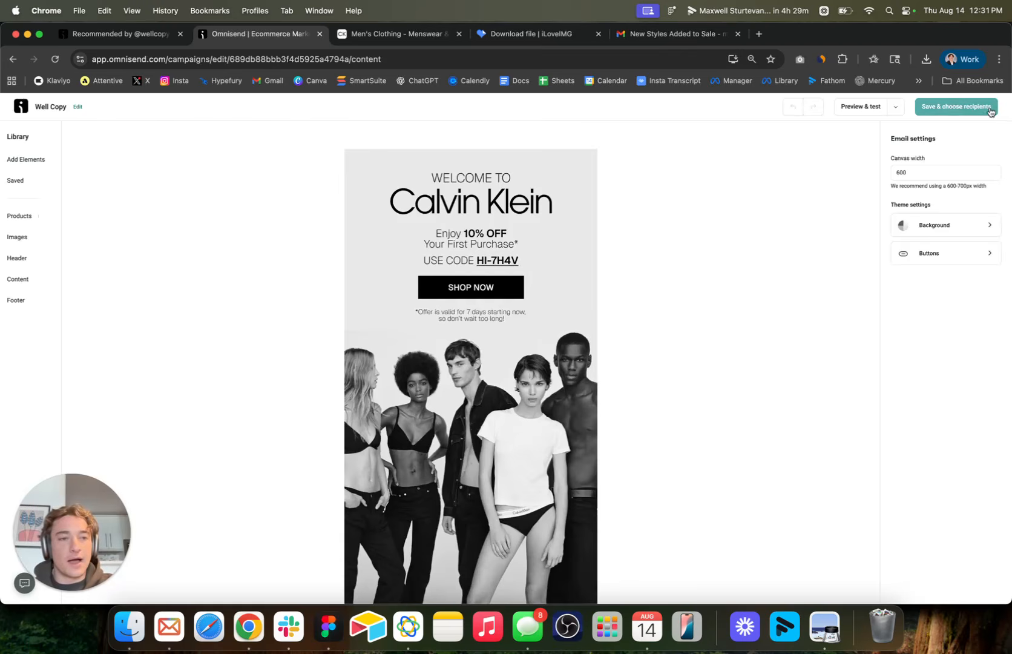
Save the email content, keep all subscribers as recipients, and review the campaign's settings, recipients and send options.
{"action": "left_click", "coordinate": [956, 107]}
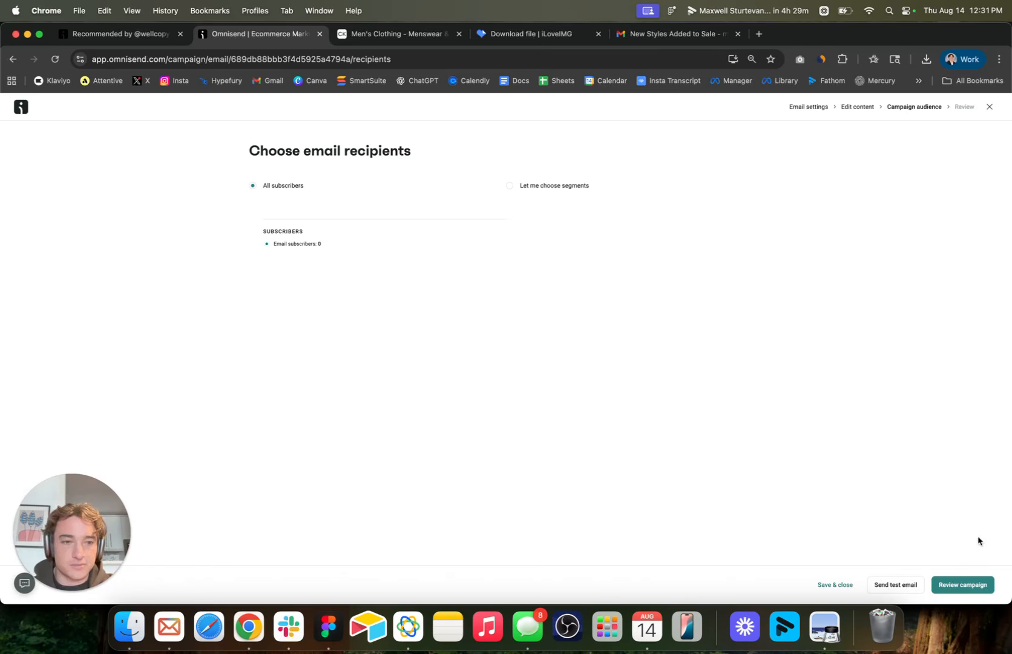
{"action": "left_click", "coordinate": [965, 584]}
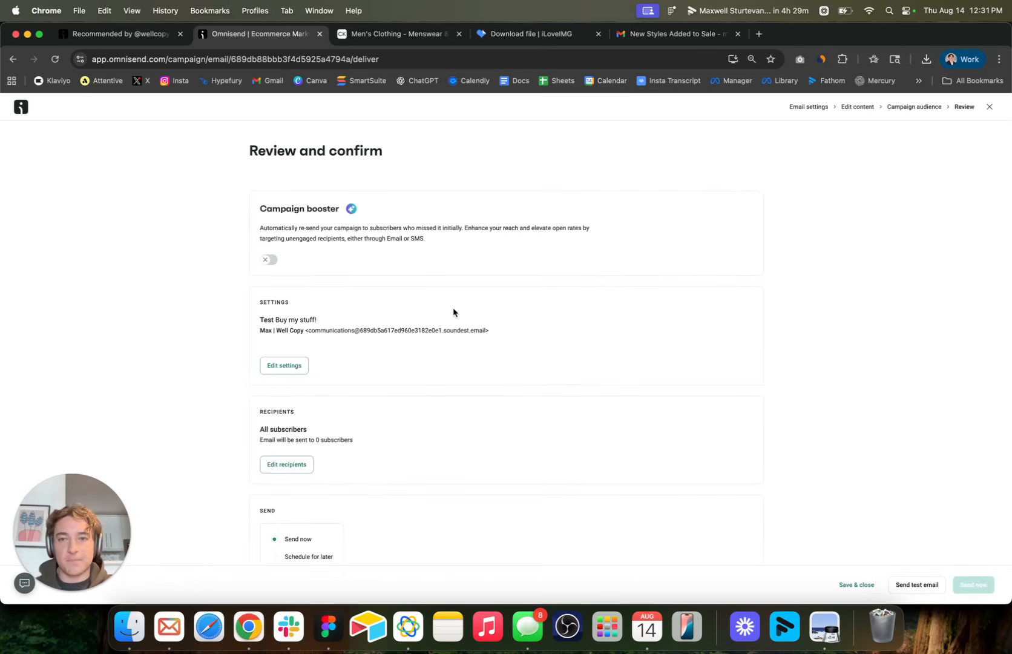
{"action": "scroll", "coordinate": [453, 313], "scroll_direction": "down", "scroll_amount": 1}
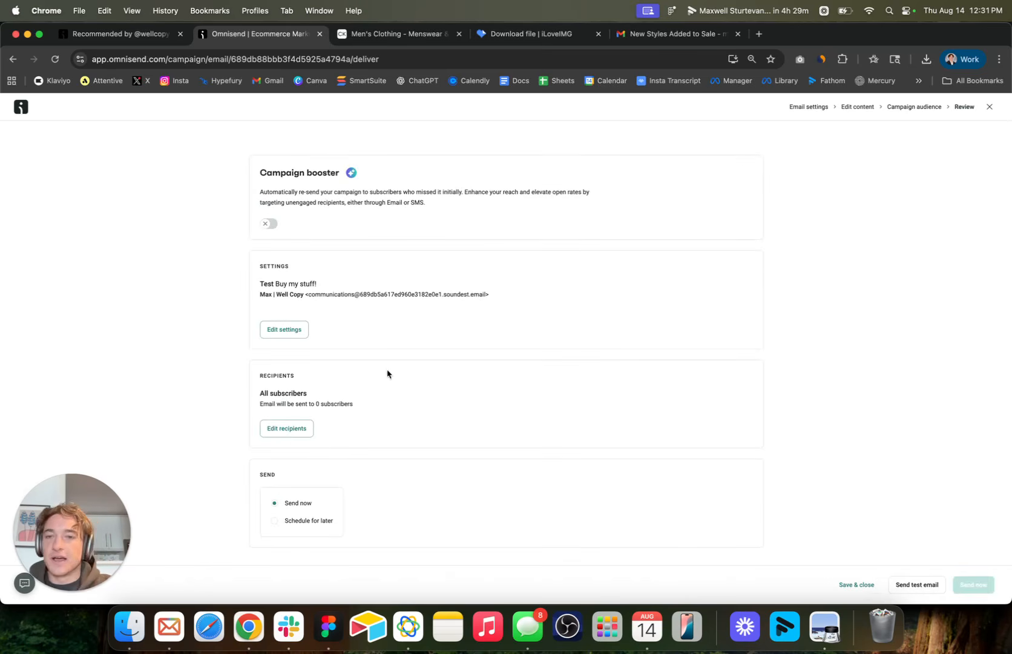
{"action": "scroll", "coordinate": [749, 426], "scroll_direction": "up", "scroll_amount": 1}
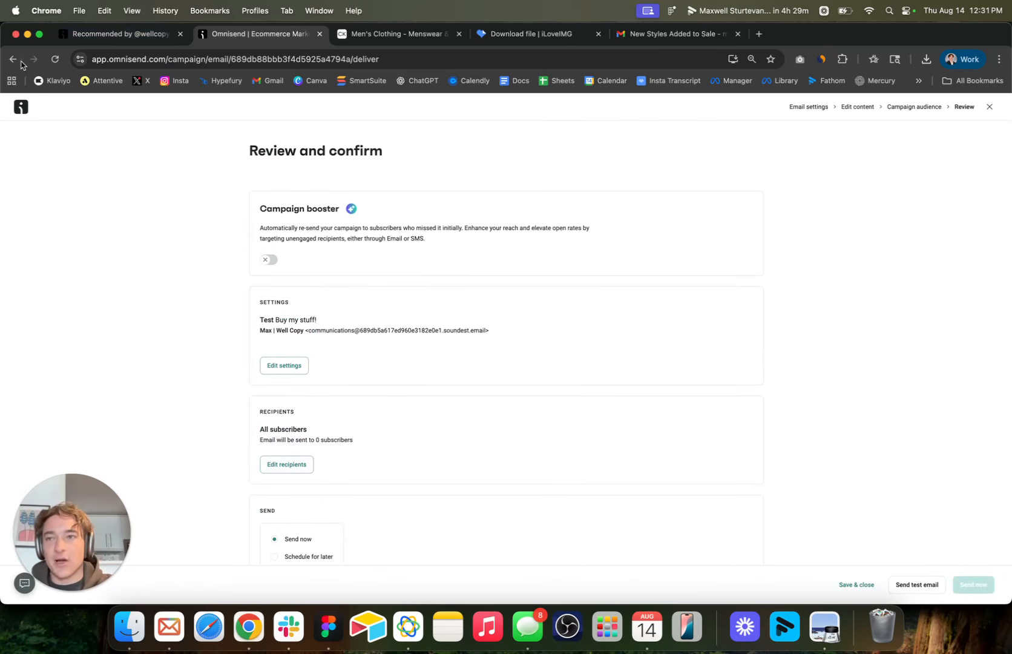
Look at the Calvin Klein design in Figma, then return to Chrome and look over the Omnisend 30% discount offer page.
{"action": "left_click", "coordinate": [328, 625]}
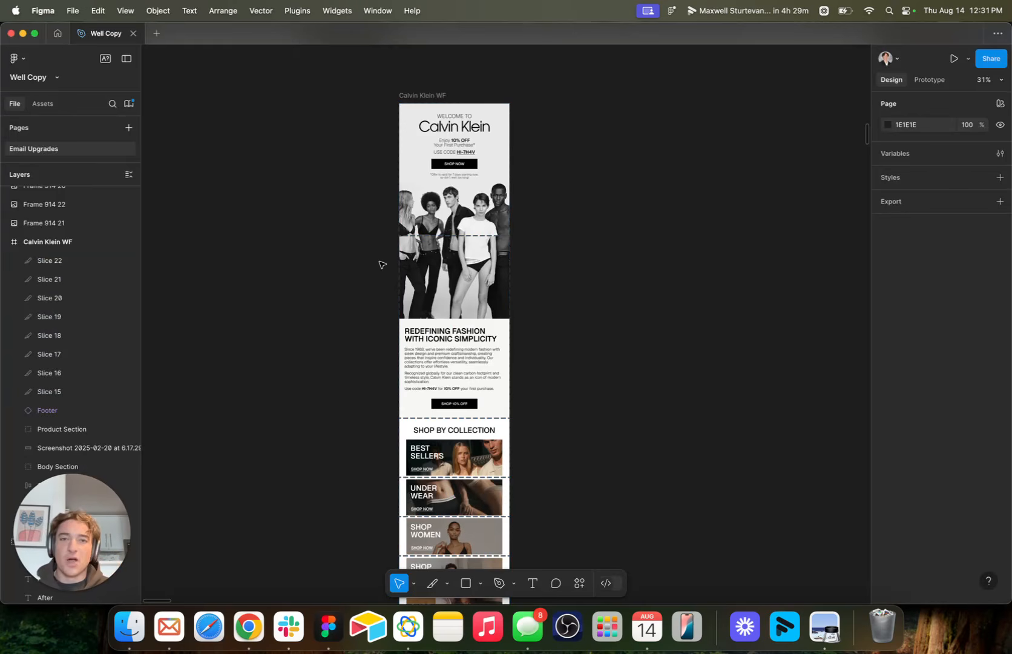
{"action": "left_click", "coordinate": [248, 626]}
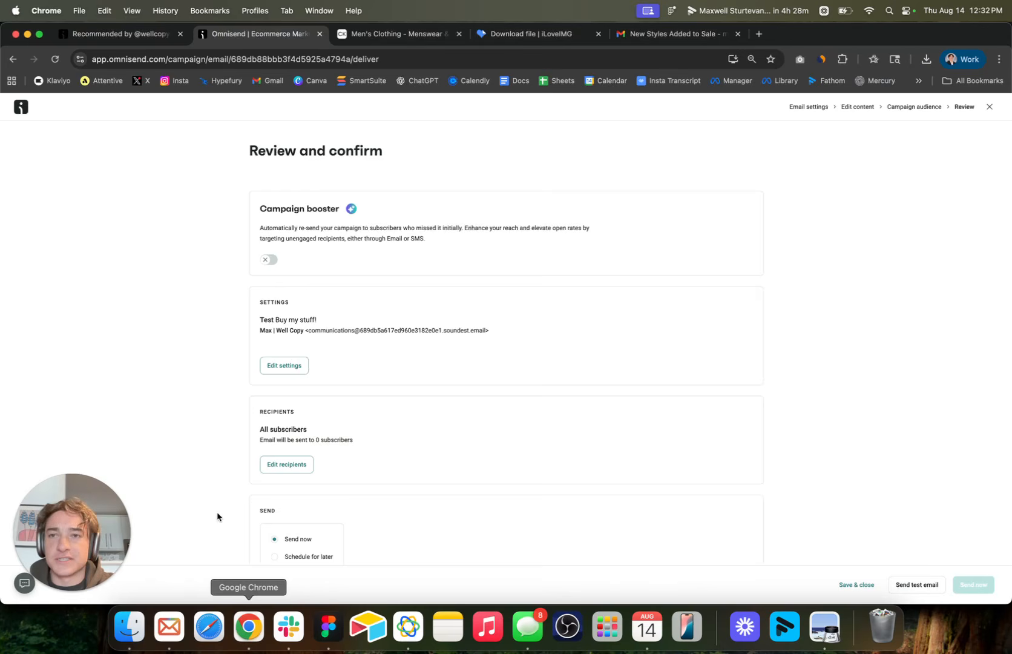
{"action": "left_click", "coordinate": [135, 37]}
{"action": "scroll", "coordinate": [334, 300], "scroll_direction": "down", "scroll_amount": 10}
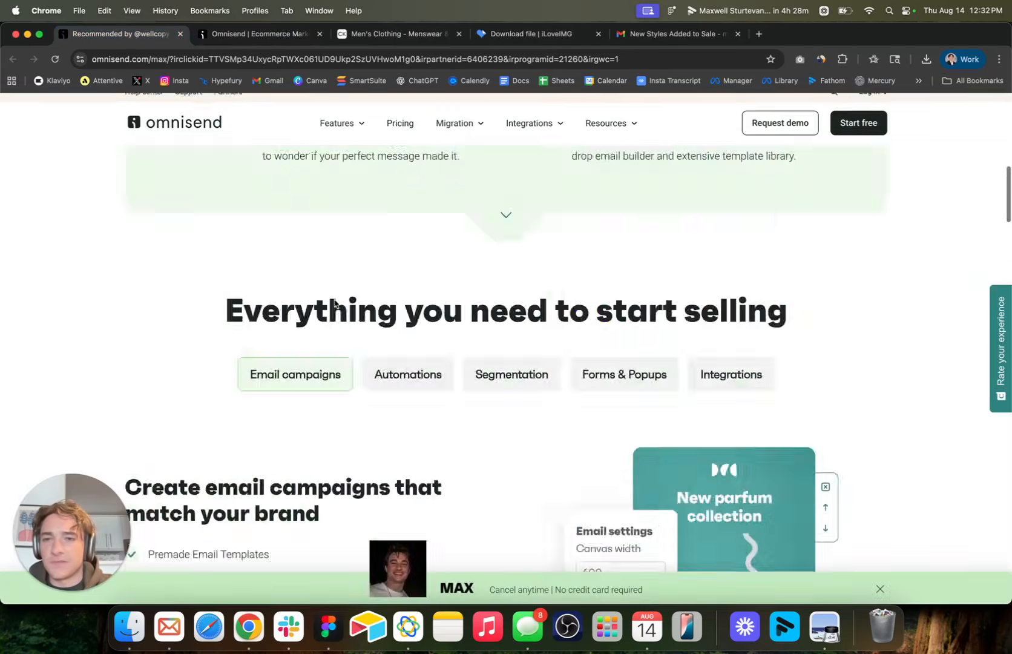
{"action": "scroll", "coordinate": [334, 299], "scroll_direction": "up", "scroll_amount": 10}
{"action": "scroll", "coordinate": [351, 313], "scroll_direction": "down", "scroll_amount": 1}
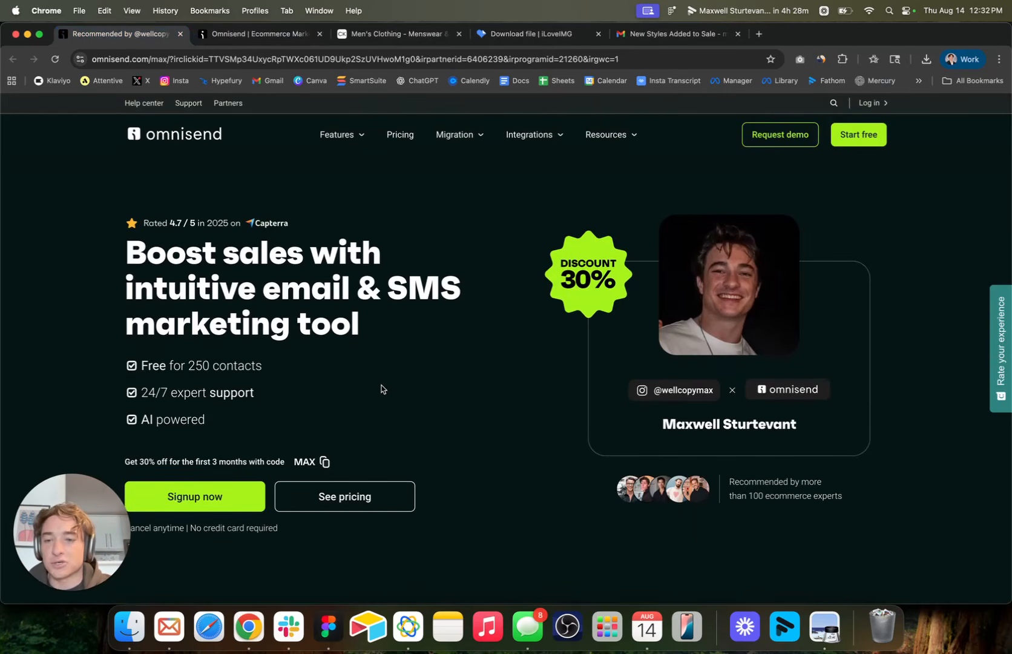
{"action": "scroll", "coordinate": [381, 388], "scroll_direction": "up", "scroll_amount": 2}
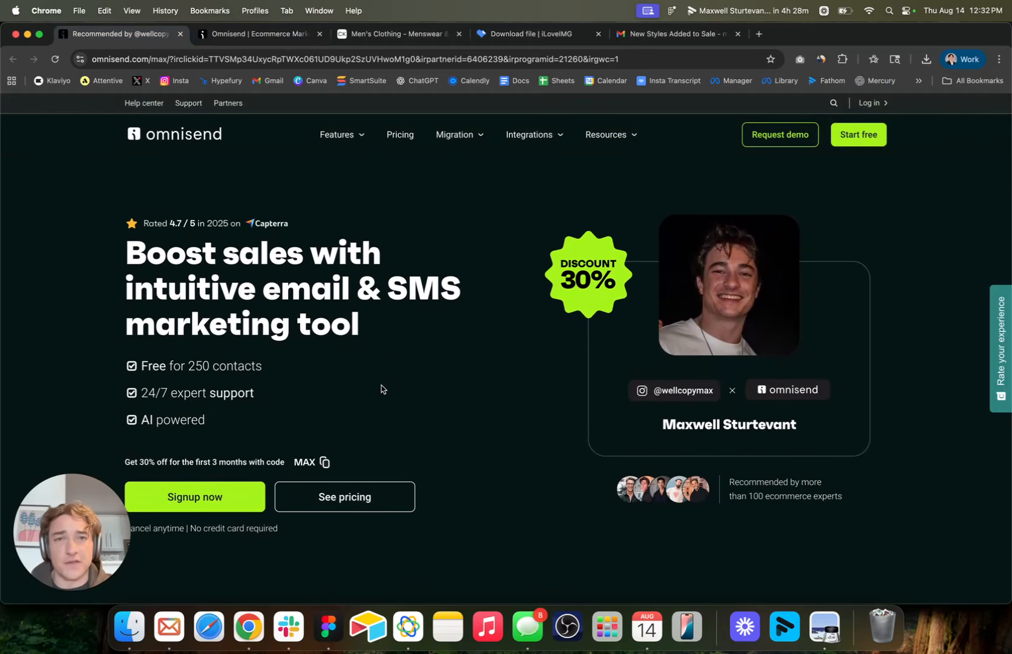